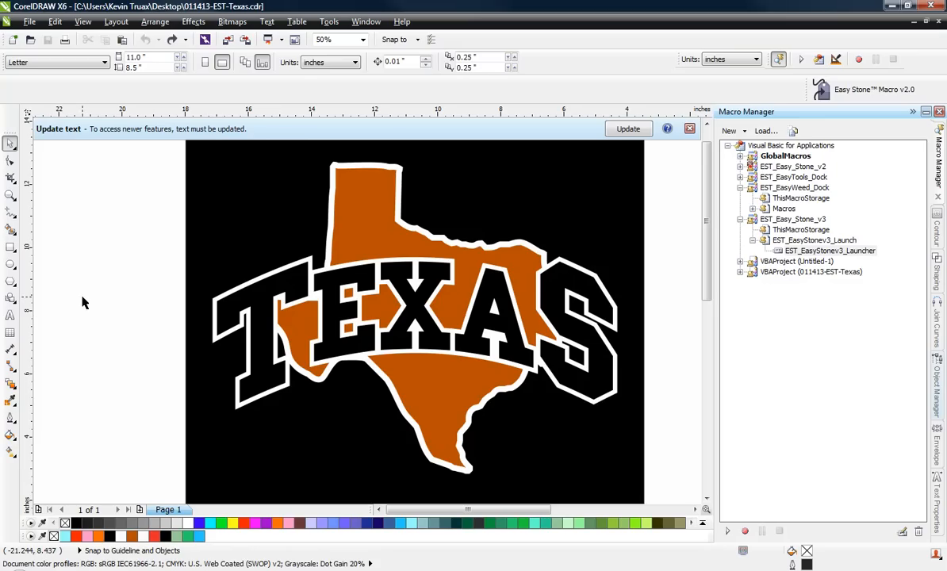
- Create a new blank Letter document and set its page to landscape orientation, 11 by 8.5 inches
click(52, 22)
mouse_move(30, 22)
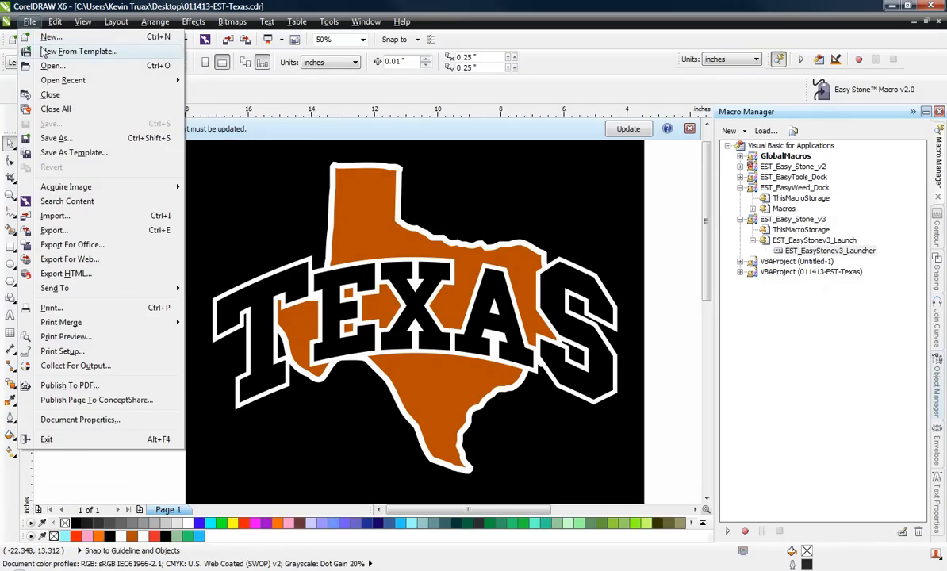
click(45, 37)
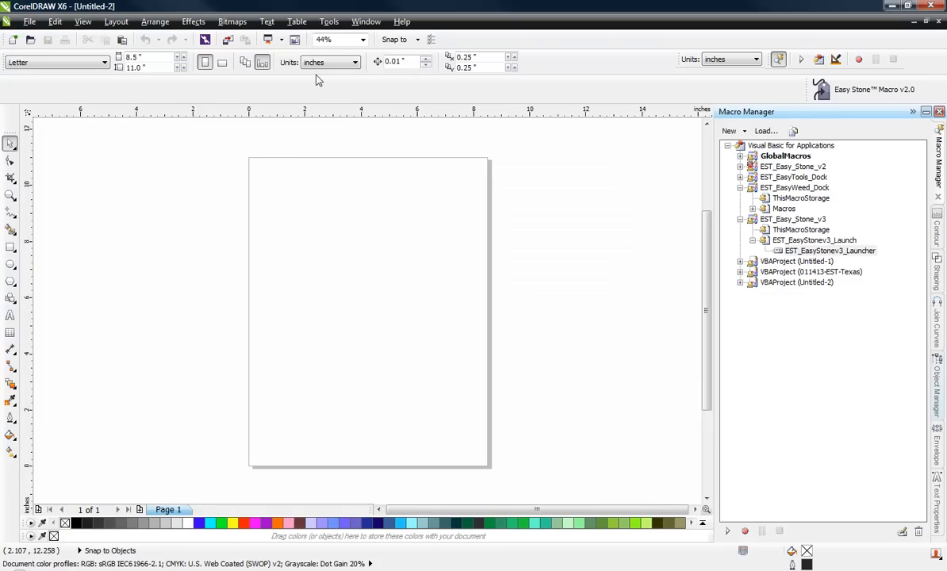
click(222, 65)
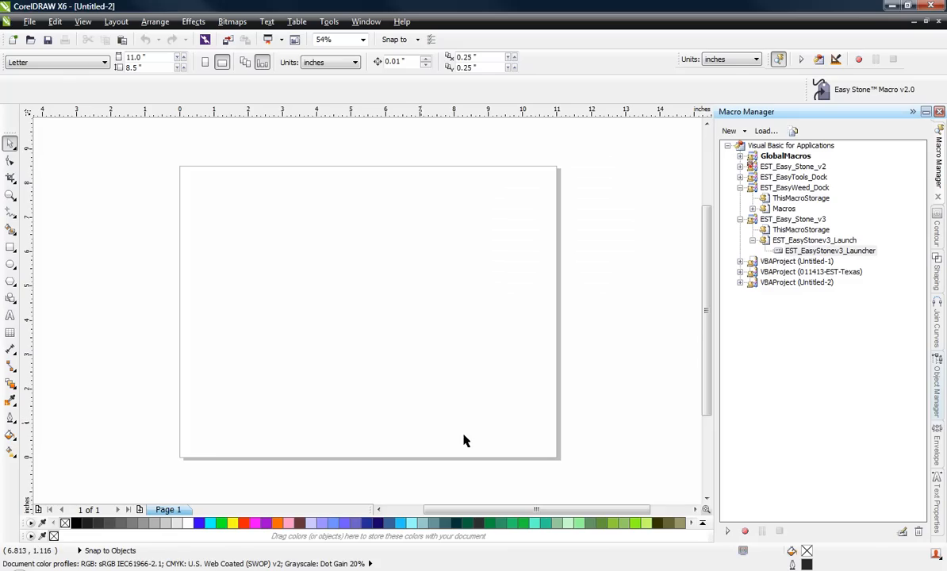
- Switch to the MSN.com window in Firefox and search the web for "Texas Clipart"
click(676, 568)
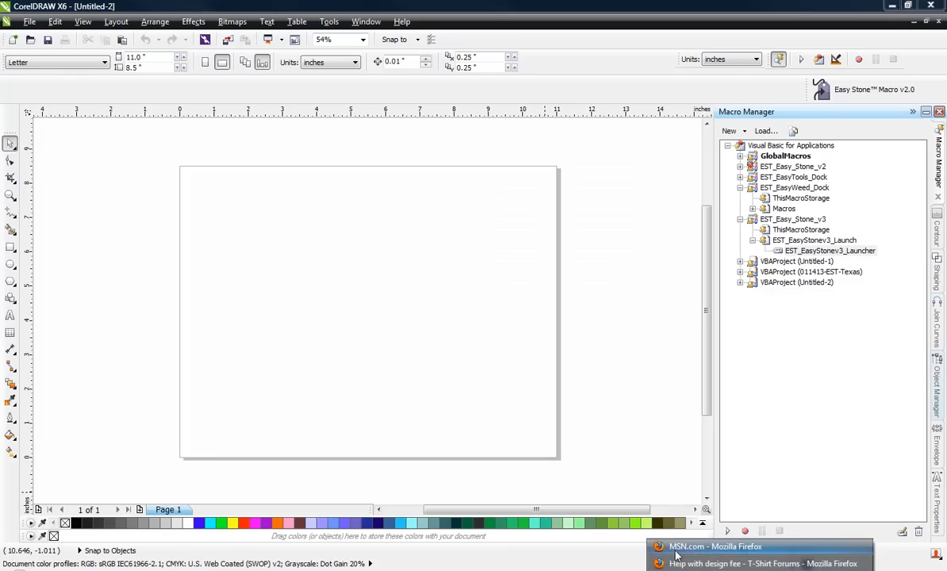
click(675, 548)
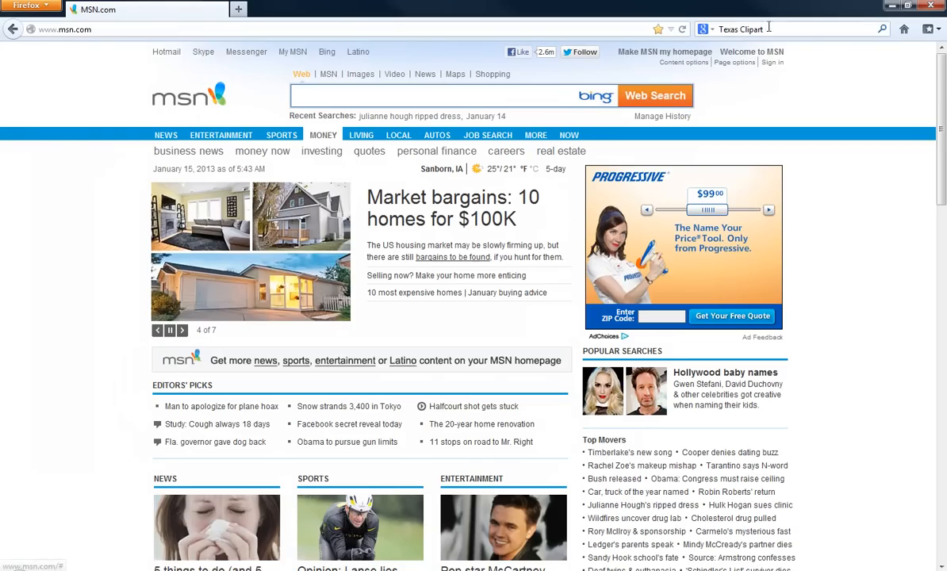
drag(740, 30, 781, 28)
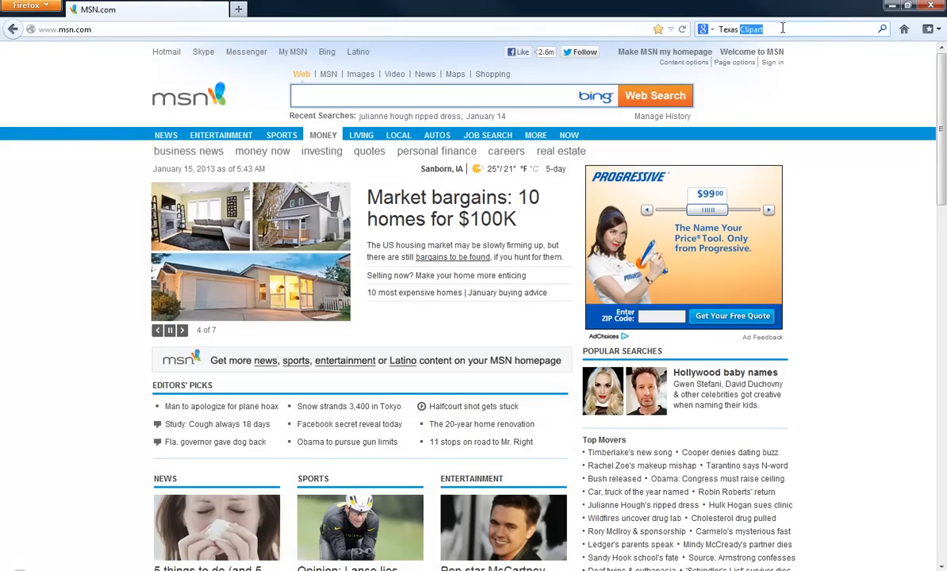
key(Return)
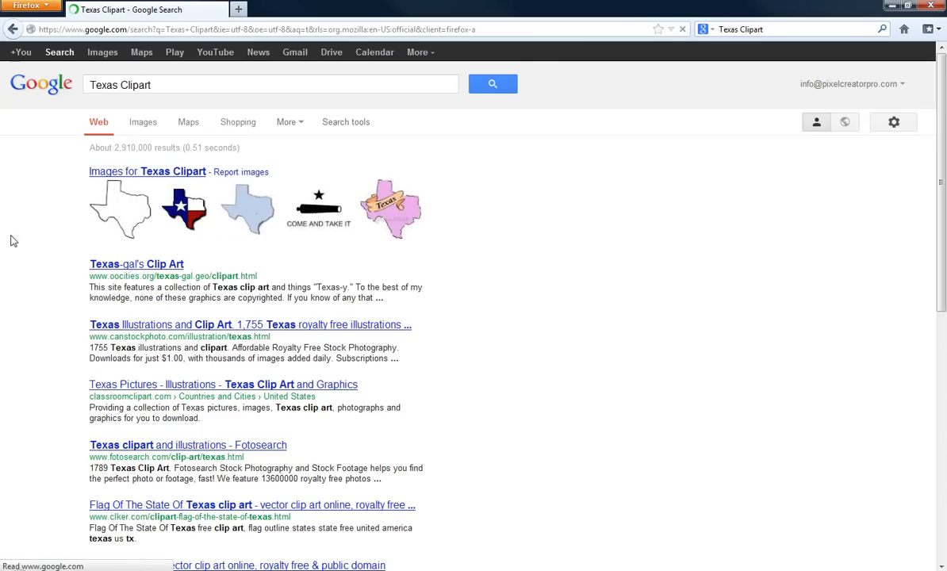
- Open the black-and-white Texas outline from the image results and copy the image
click(132, 216)
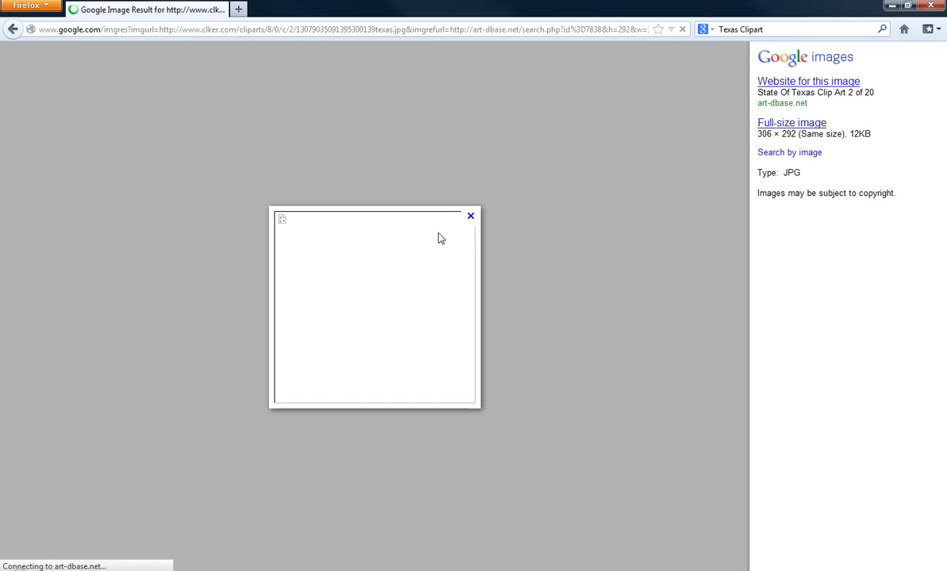
right_click(432, 249)
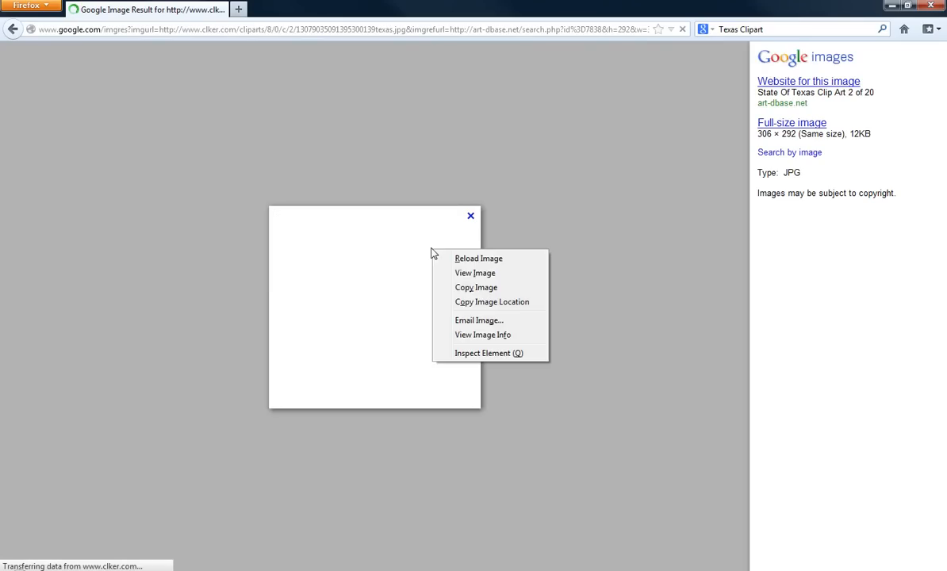
click(474, 290)
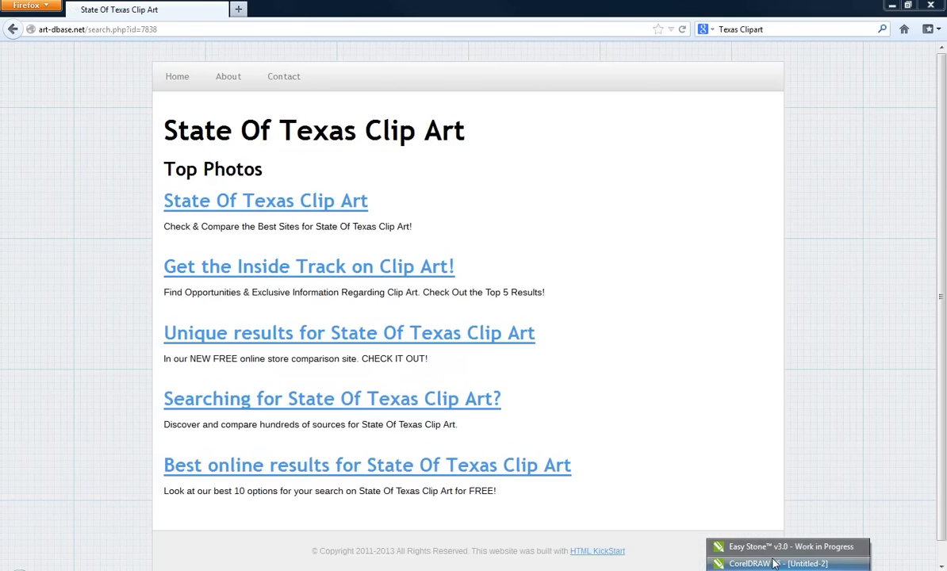
- Switch back to the untitled CorelDRAW document and paste the copied Texas image onto the page
click(777, 563)
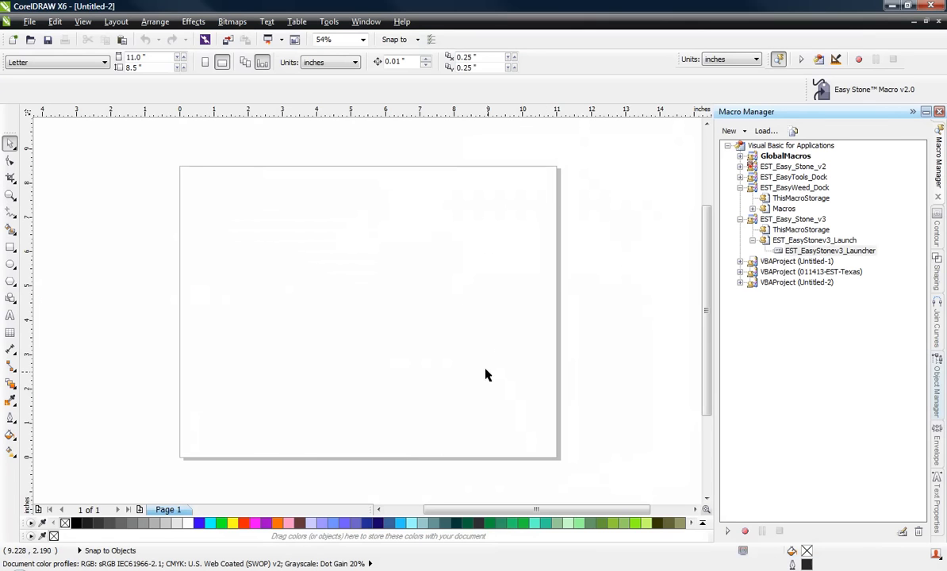
right_click(270, 229)
click(349, 329)
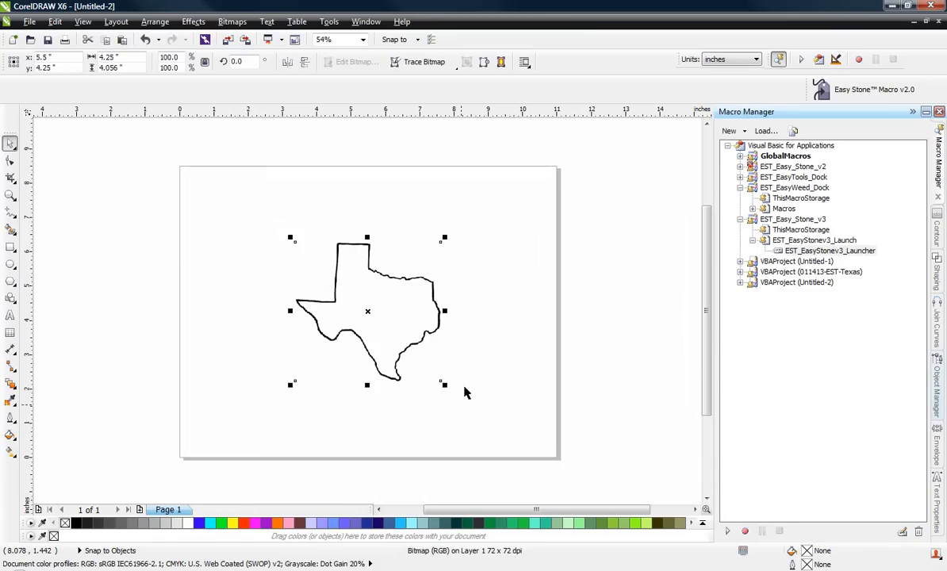
- Trace the Texas bitmap with a Centerline trace of the Line drawing type, keeping the default settings
click(419, 63)
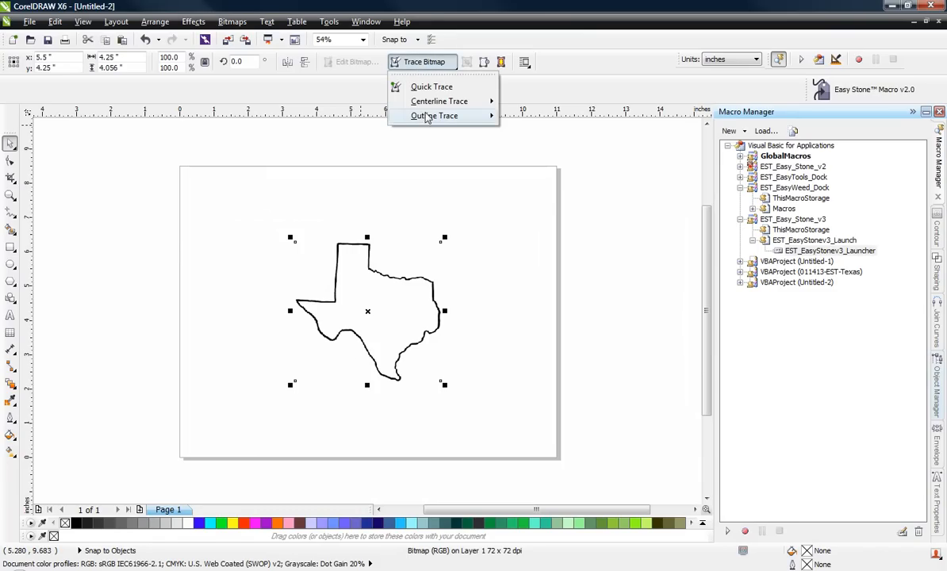
mouse_move(459, 102)
click(579, 121)
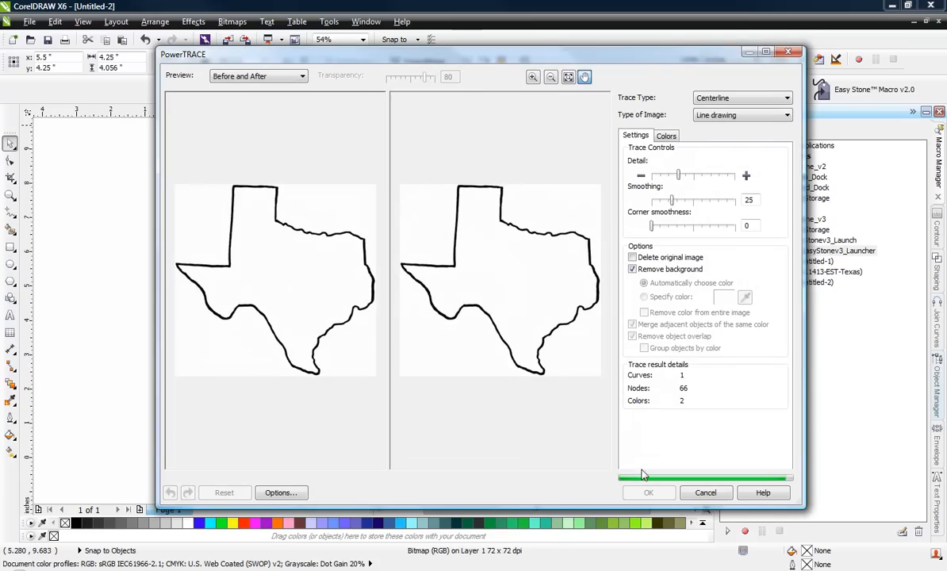
click(648, 492)
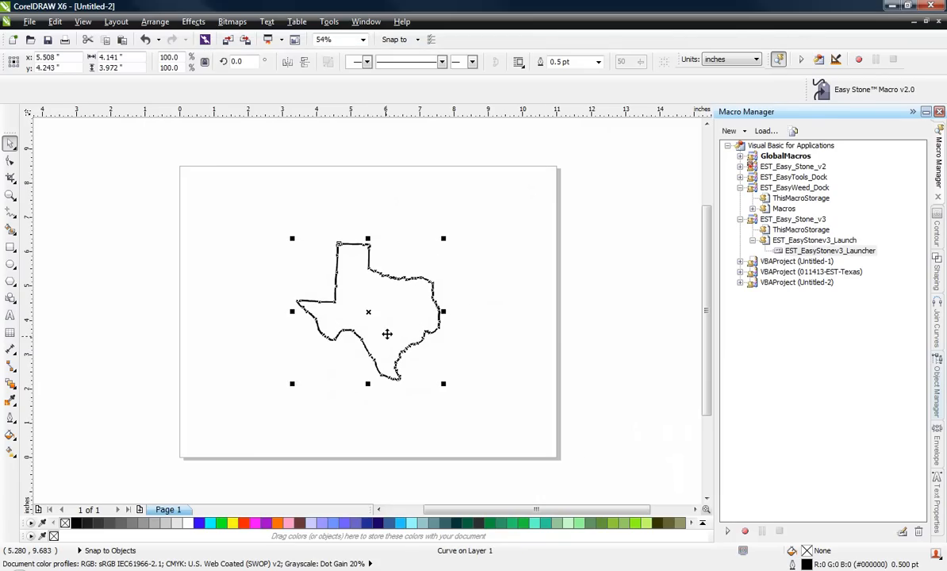
- Move the traced Texas curve aside, delete the original bitmap, and place the curve back near the middle of the page
drag(372, 313, 566, 294)
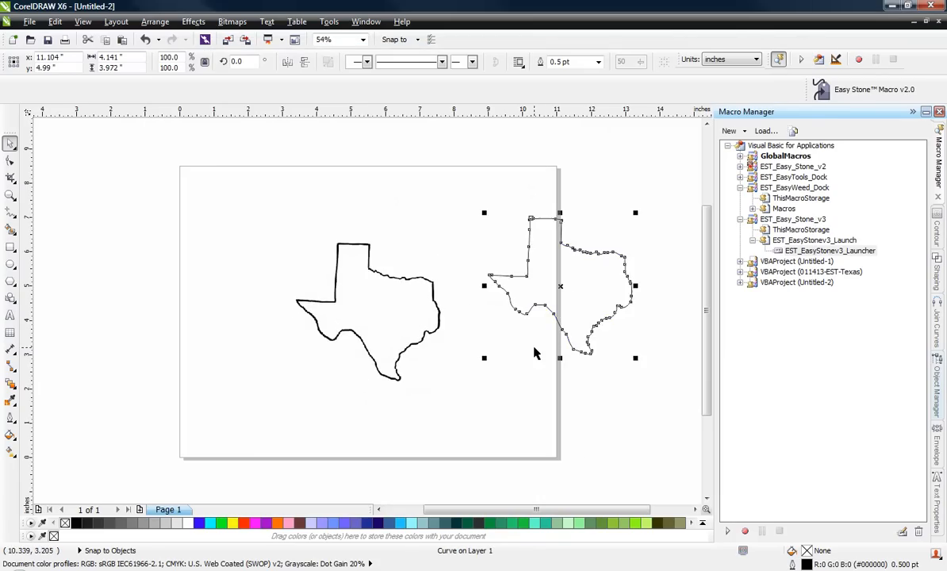
click(534, 353)
click(422, 291)
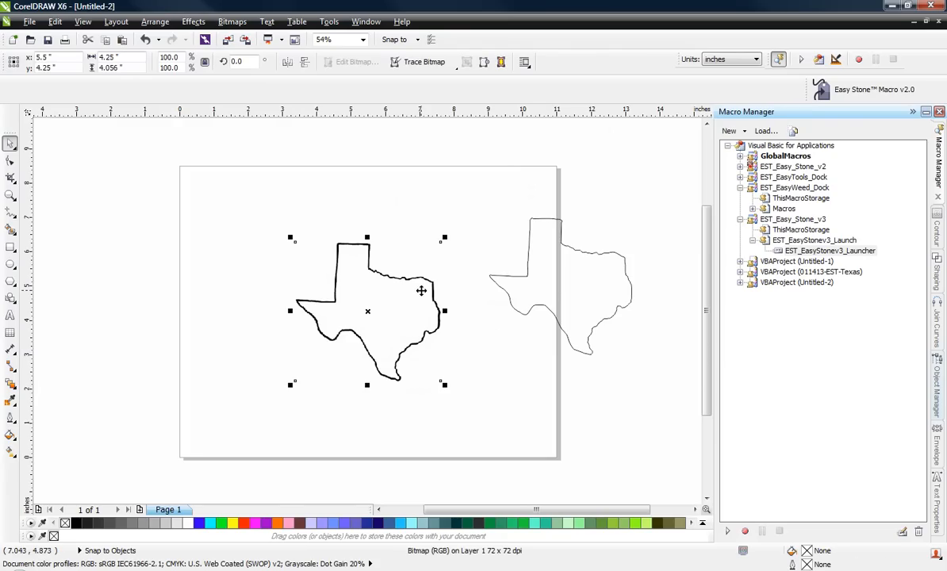
key(Delete)
mouse_move(568, 325)
mouse_down()
mouse_move(433, 311)
mouse_move(387, 321)
mouse_up()
click(375, 358)
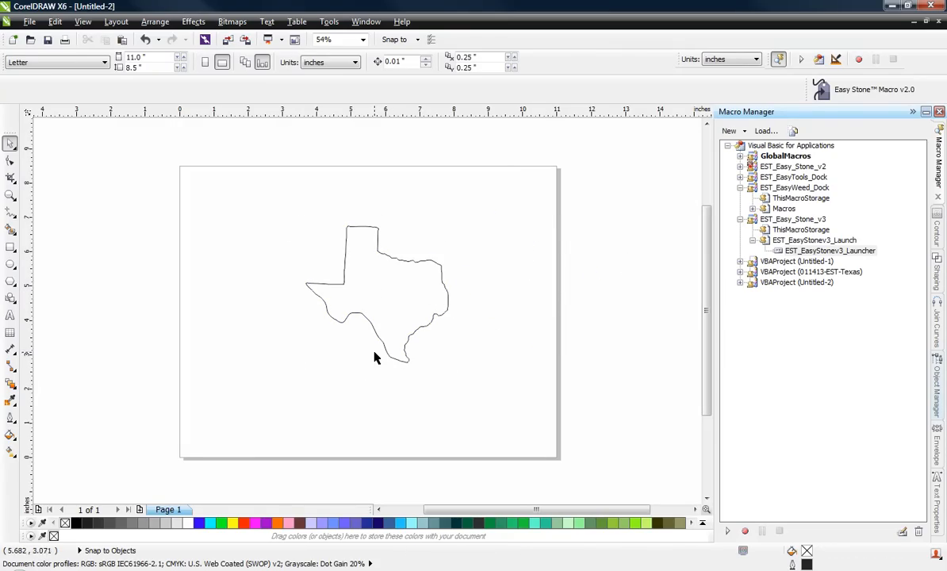
- Select all nodes of the Texas curve and reduce them to about 22 nodes to smooth the outline
double_click(377, 292)
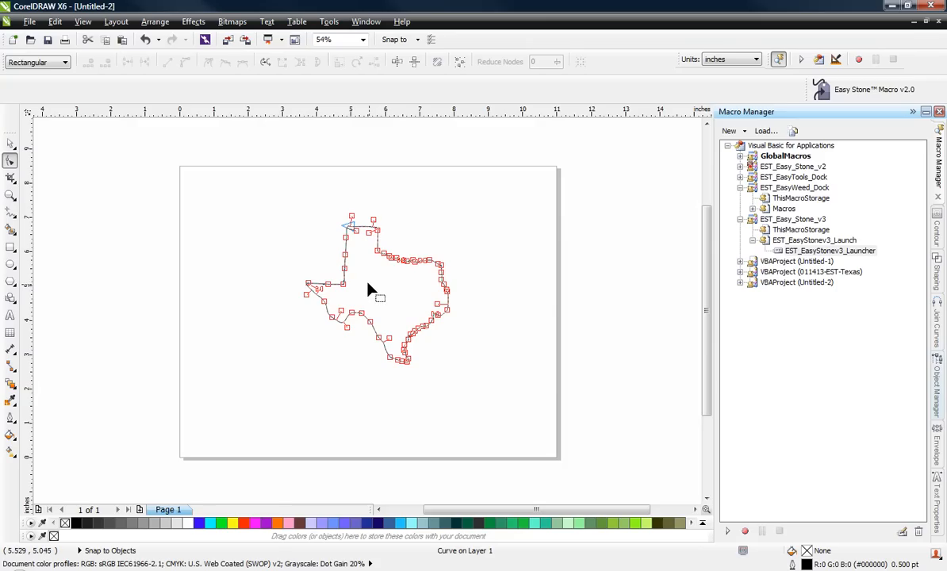
drag(262, 186, 502, 406)
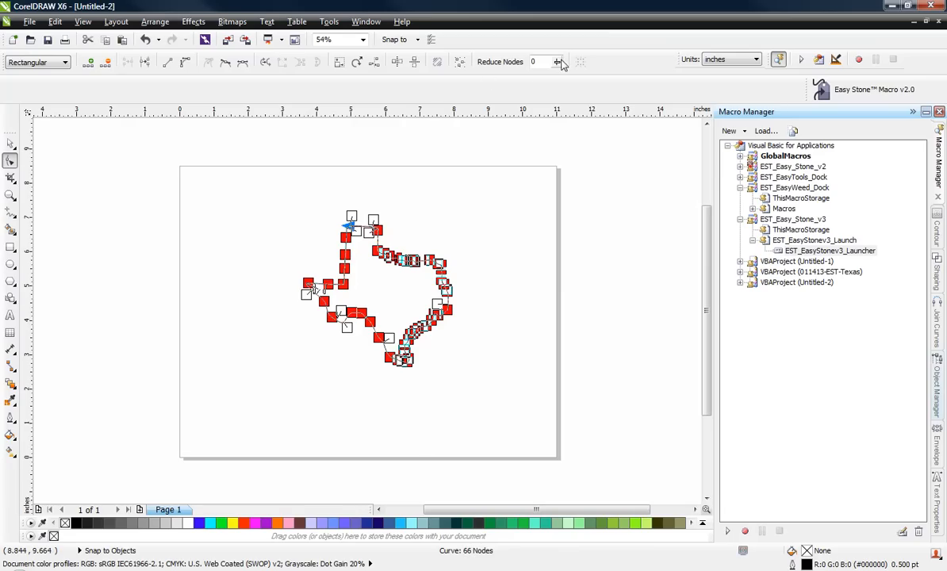
click(504, 71)
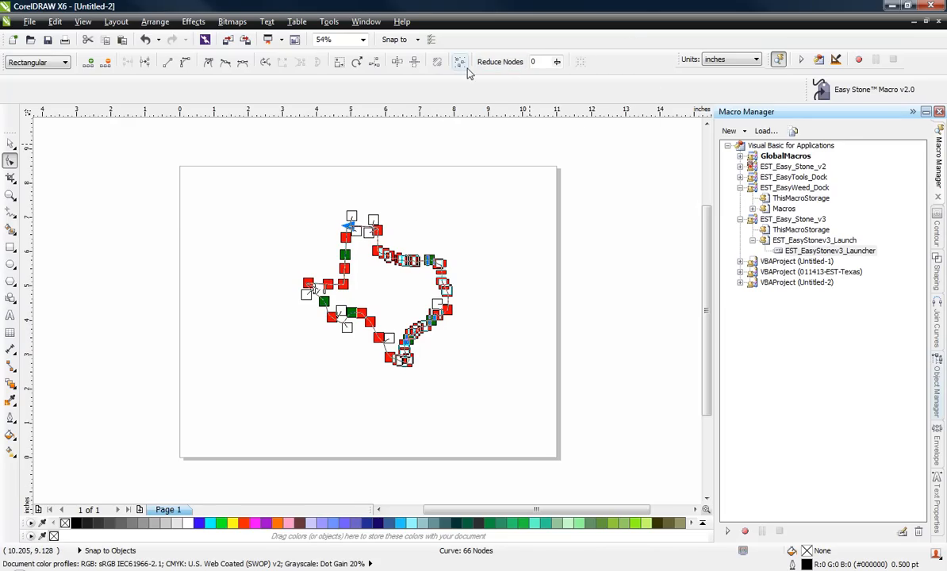
drag(557, 61, 571, 82)
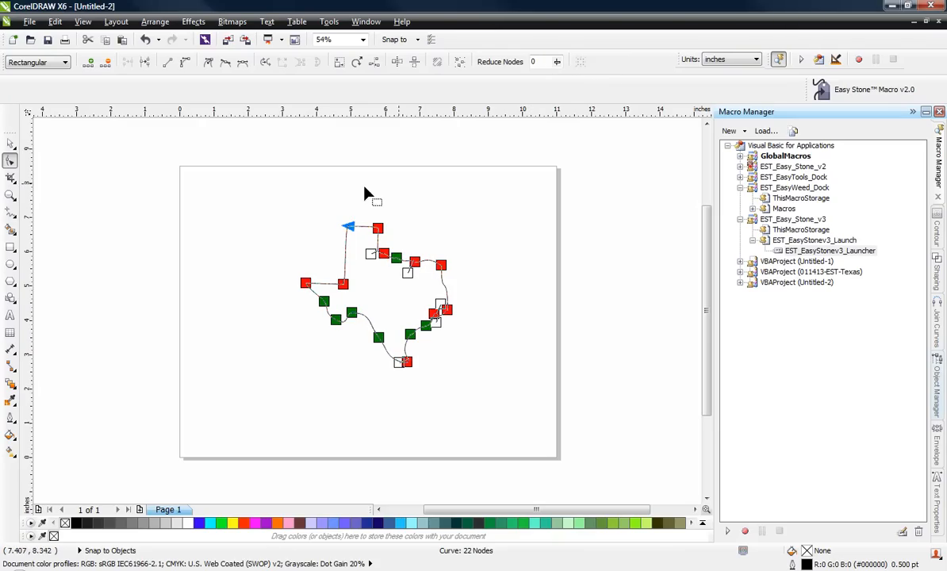
click(10, 144)
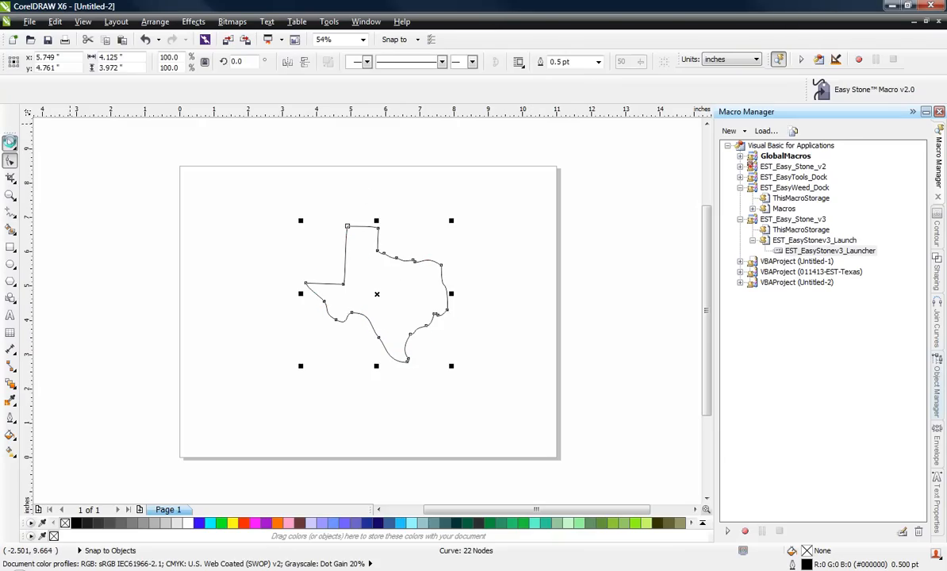
click(268, 263)
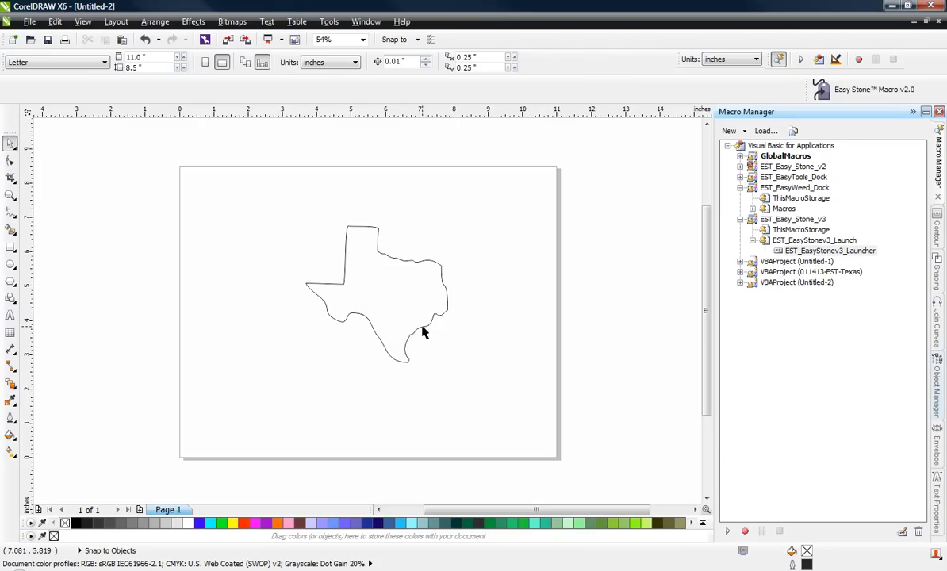
- Select all nodes of the Texas curve to check its node count, then deselect the curve
click(357, 285)
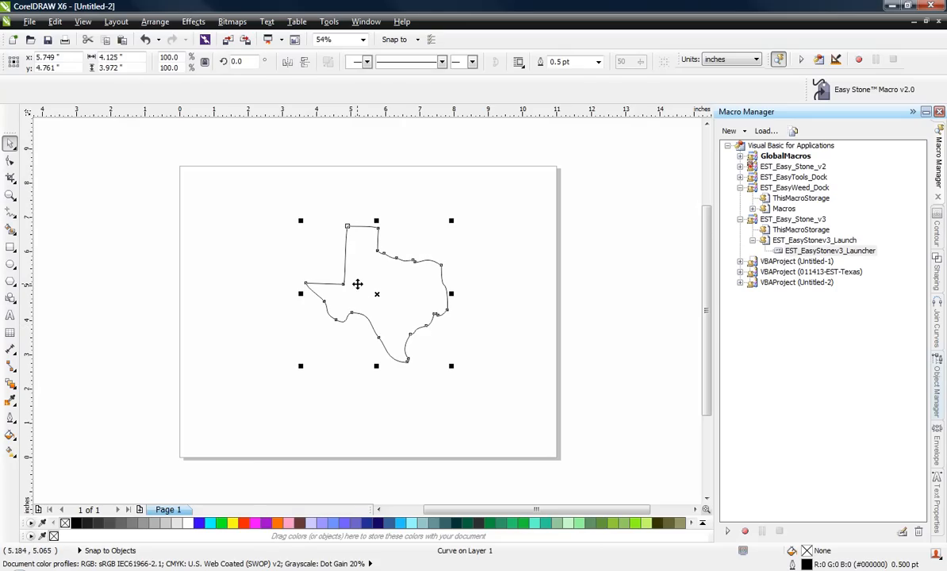
key(F10)
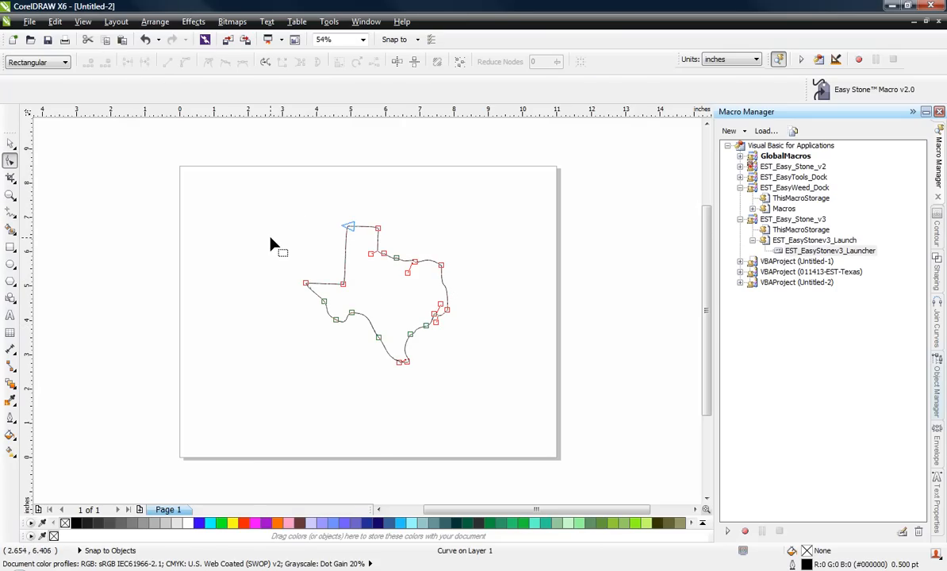
drag(466, 337, 546, 401)
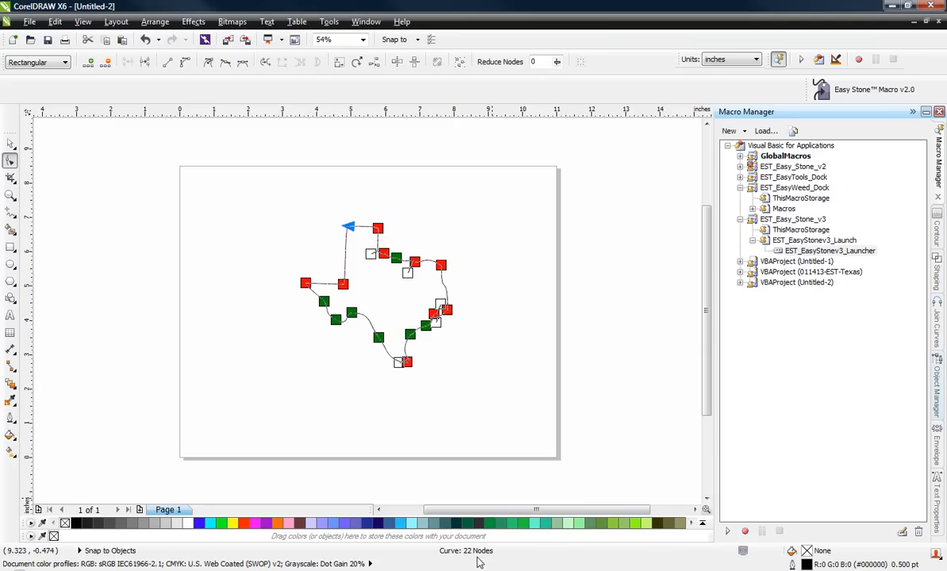
click(10, 143)
click(262, 280)
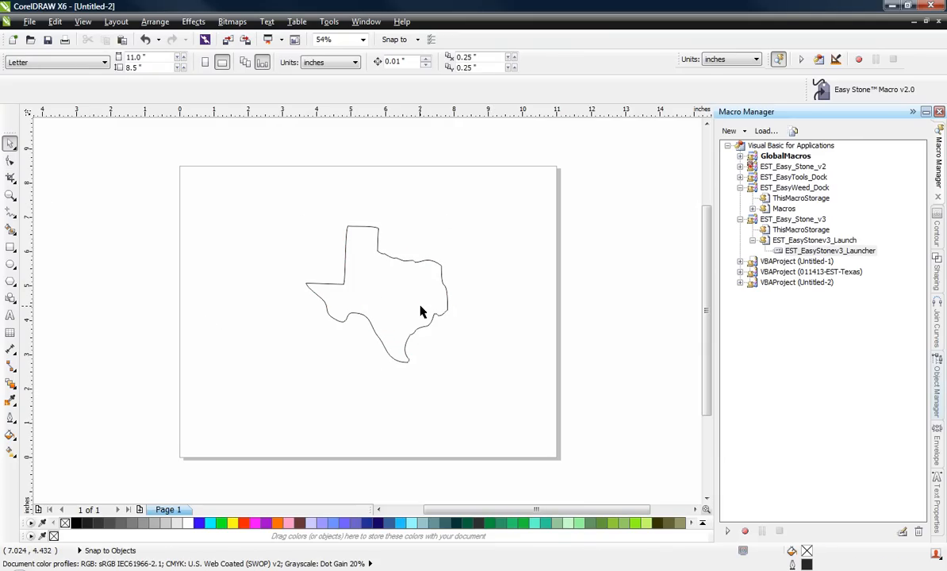
- Fill the Texas shape with the burnt orange shade R:220 G:88 B:0 from the orange swatch's variations
click(388, 290)
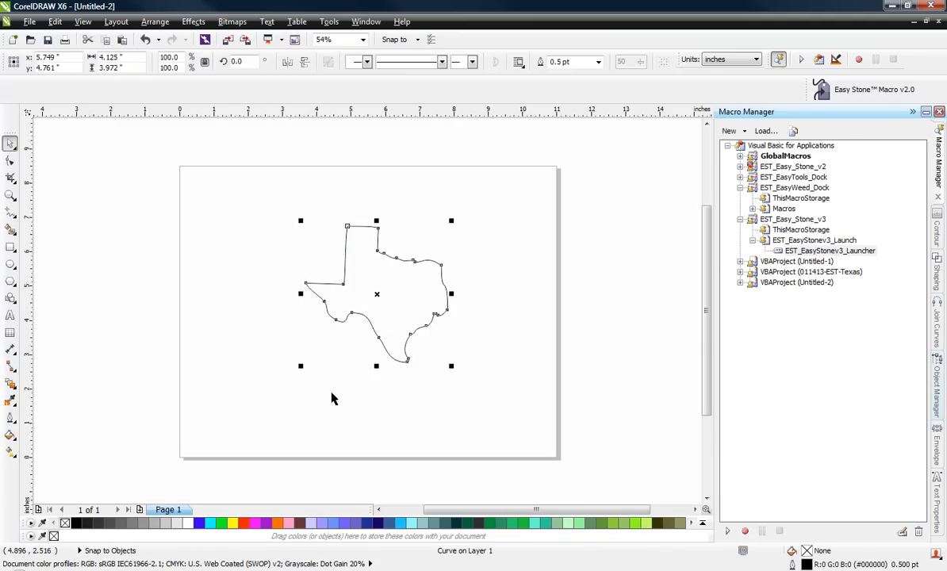
click(279, 524)
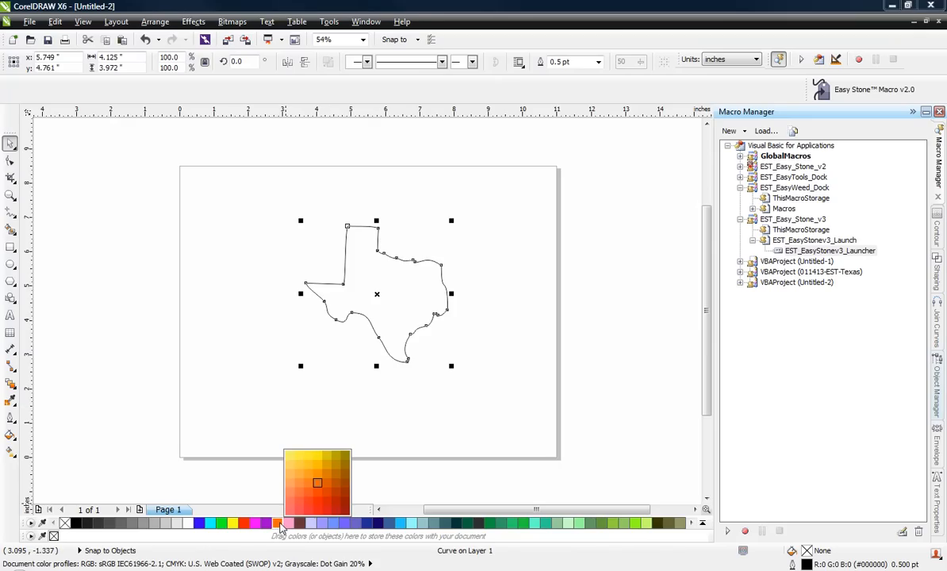
click(329, 484)
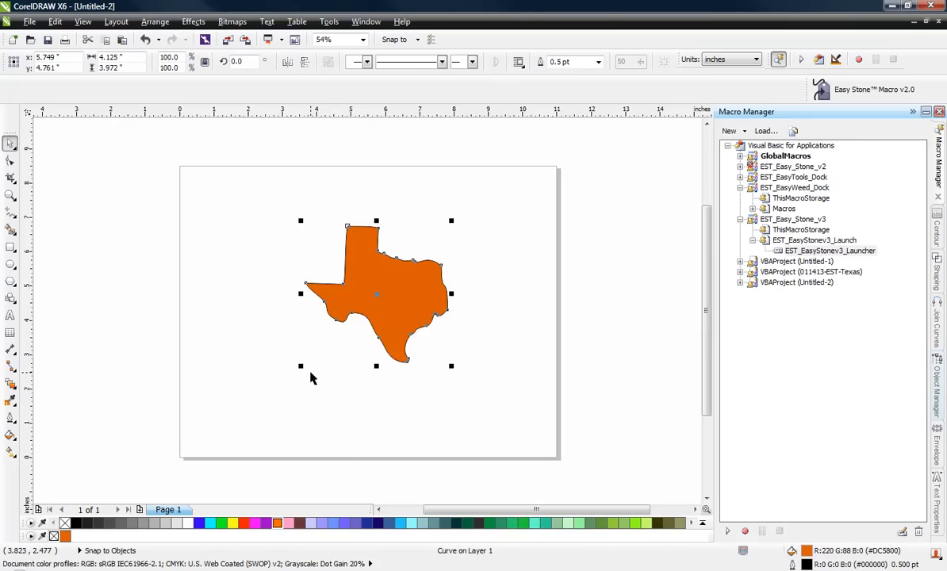
- Remove the outline from the orange Texas shape and move it slightly up and left to about x 5.46, y 5.01 inches
click(294, 369)
click(361, 302)
scroll(371, 284, up, 2)
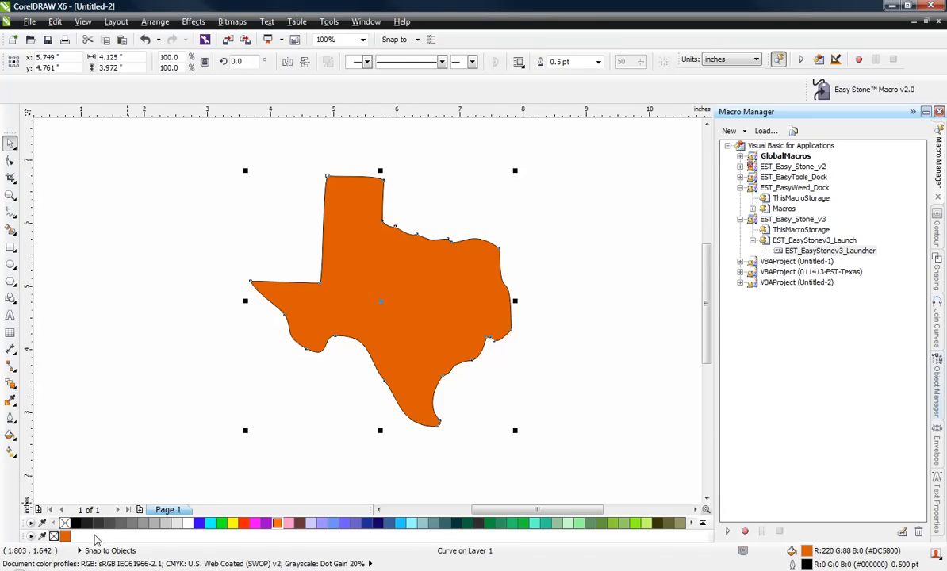
right_click(65, 523)
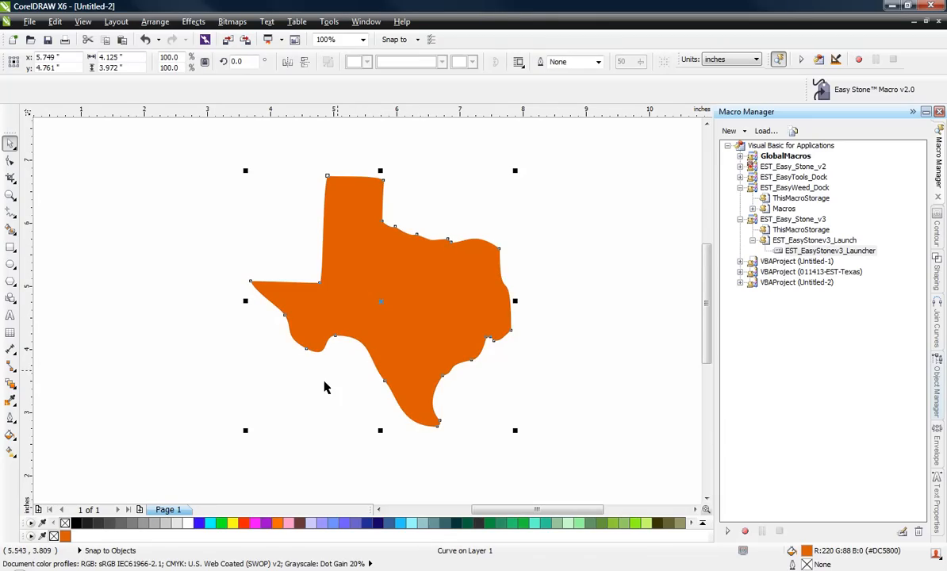
click(341, 442)
click(350, 306)
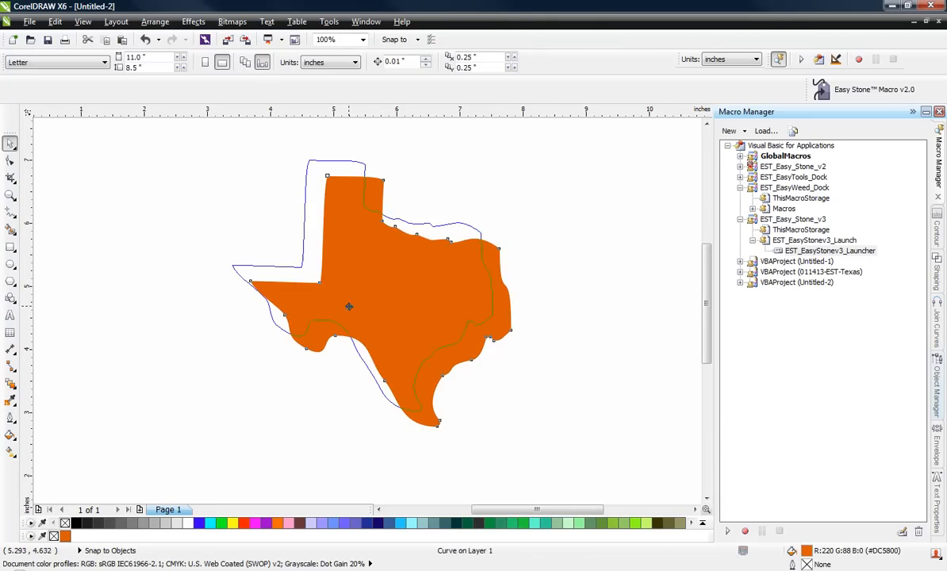
scroll(333, 287, down, 2)
- Add the artistic text "TEXAS" below and left of the state shape and set its font to College Slab
click(10, 315)
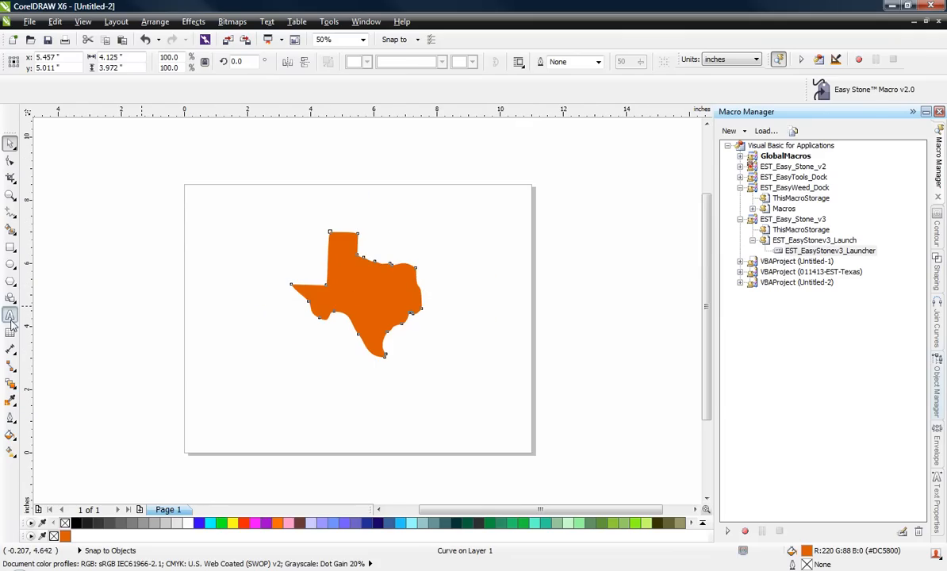
click(229, 388)
text(EXAS)
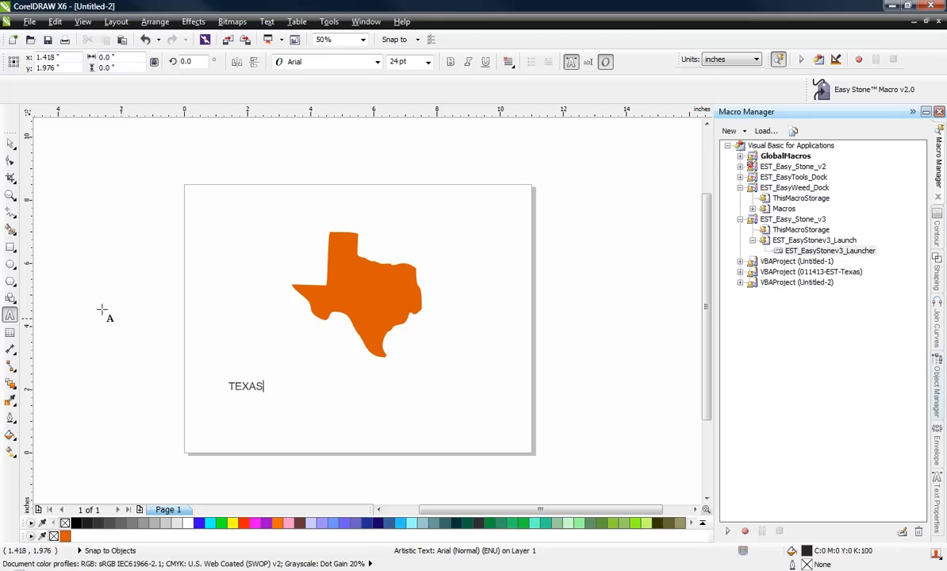
click(9, 143)
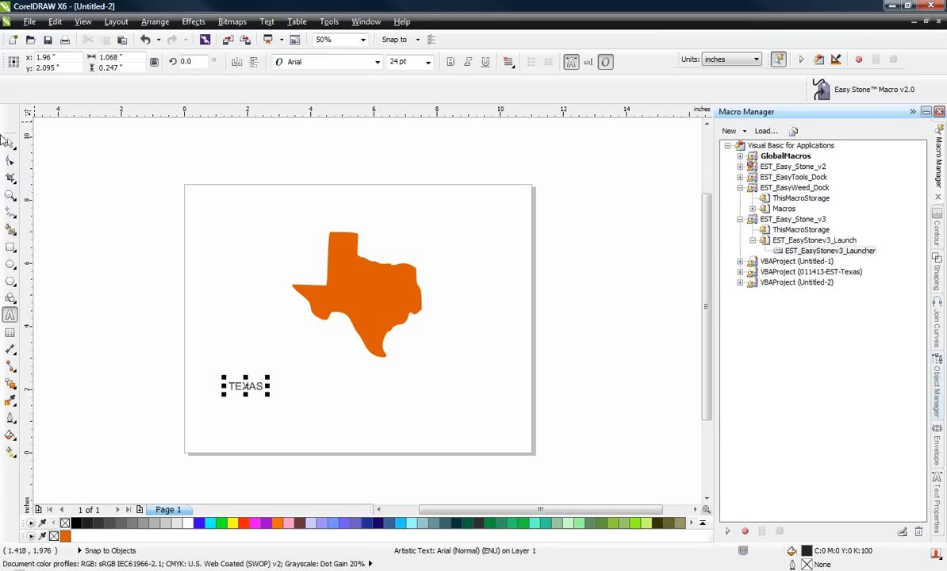
click(377, 61)
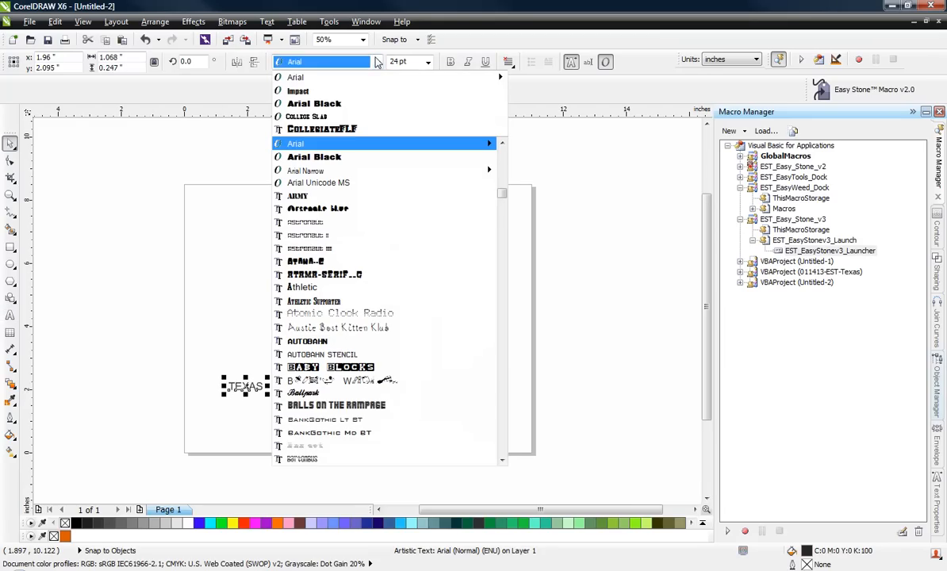
click(320, 116)
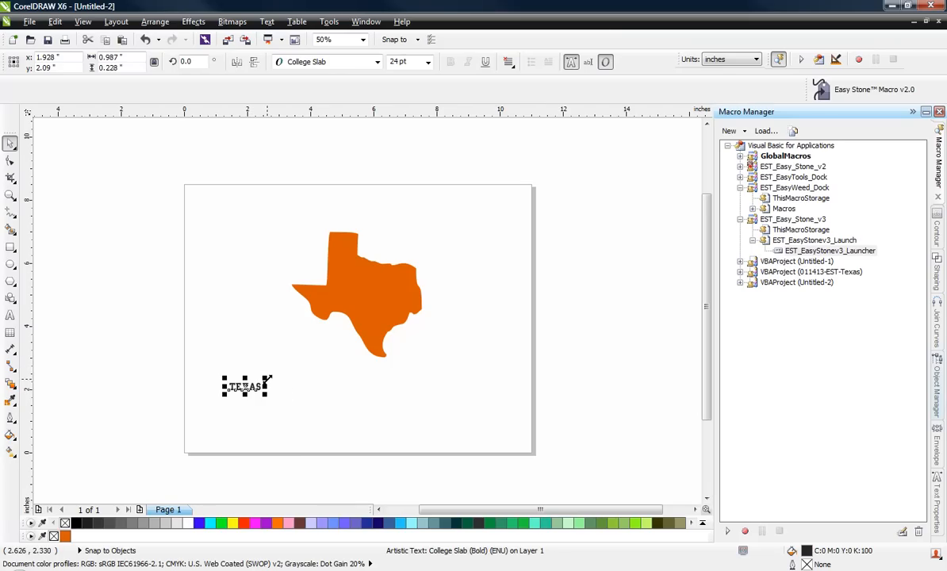
- Enlarge the TEXAS text to about 7.67 inches wide and move it just below the state shape, centered near x 5.94, y 1.94 inches
drag(267, 379, 476, 295)
click(306, 433)
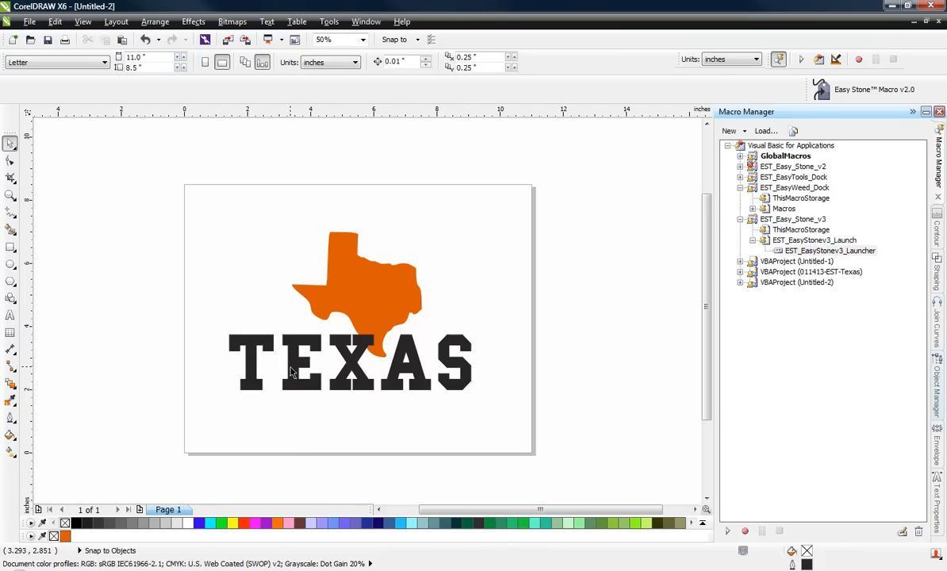
drag(292, 373, 314, 400)
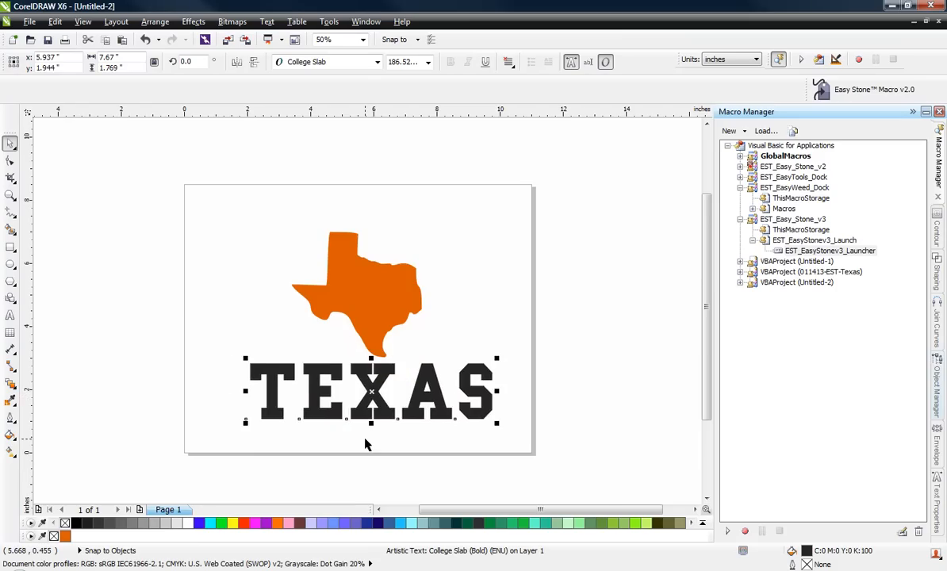
- Arch the TEXAS text upward with a single-arc envelope, raising the middle of its top and bottom edges equally by about 0.9 inch
scroll(378, 432, up, 1)
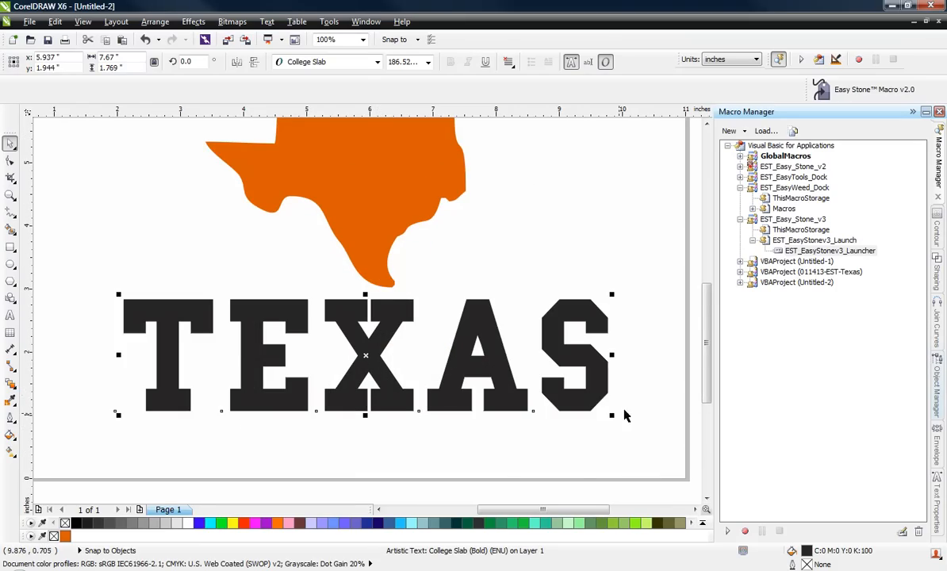
click(935, 438)
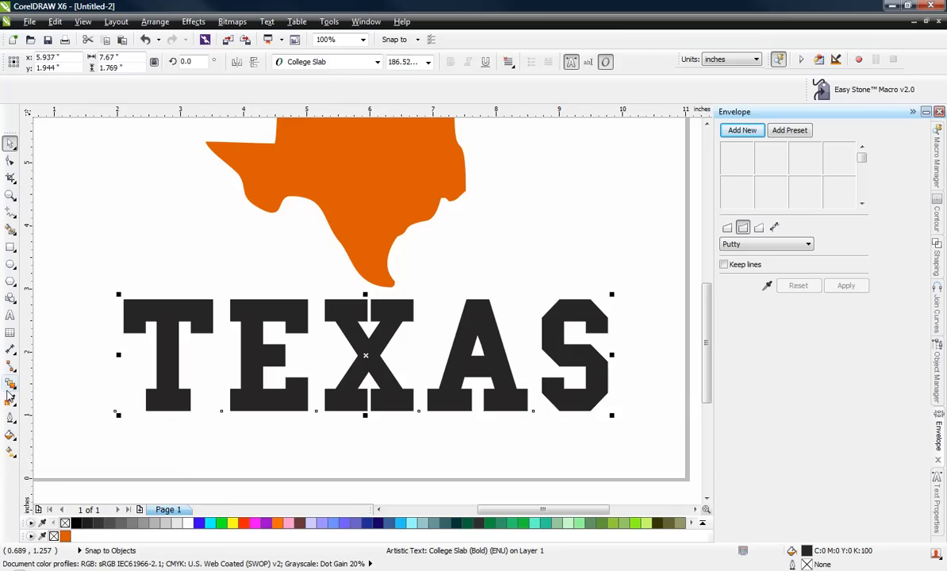
click(10, 383)
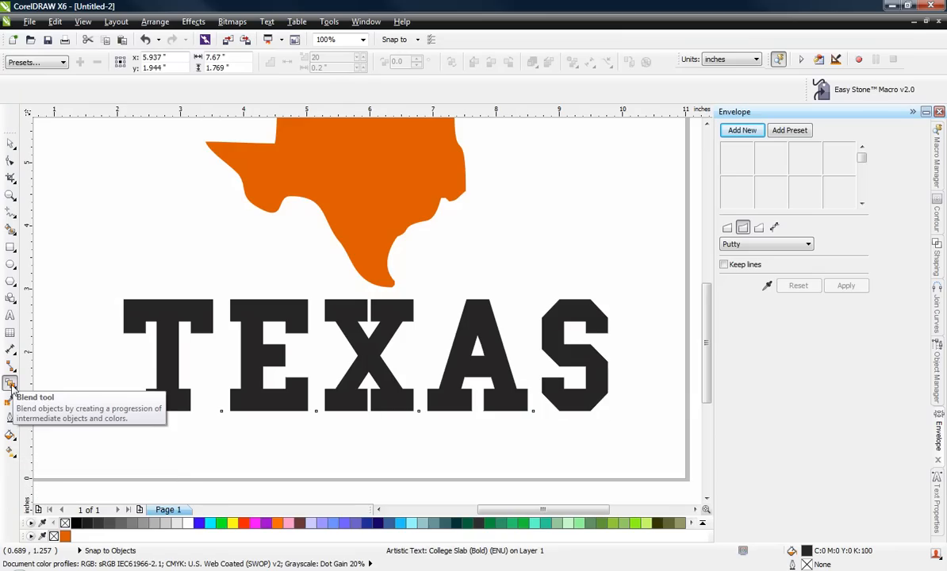
click(11, 386)
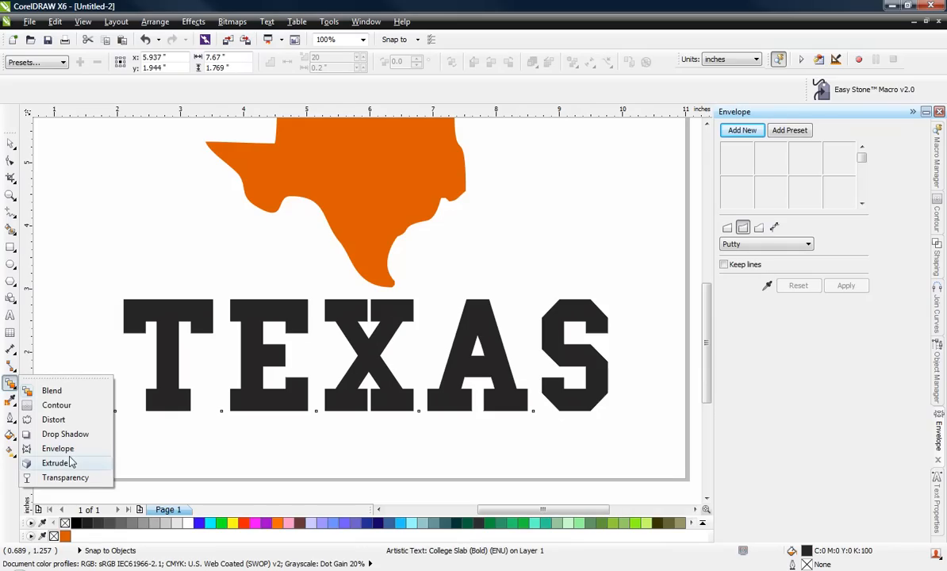
click(57, 449)
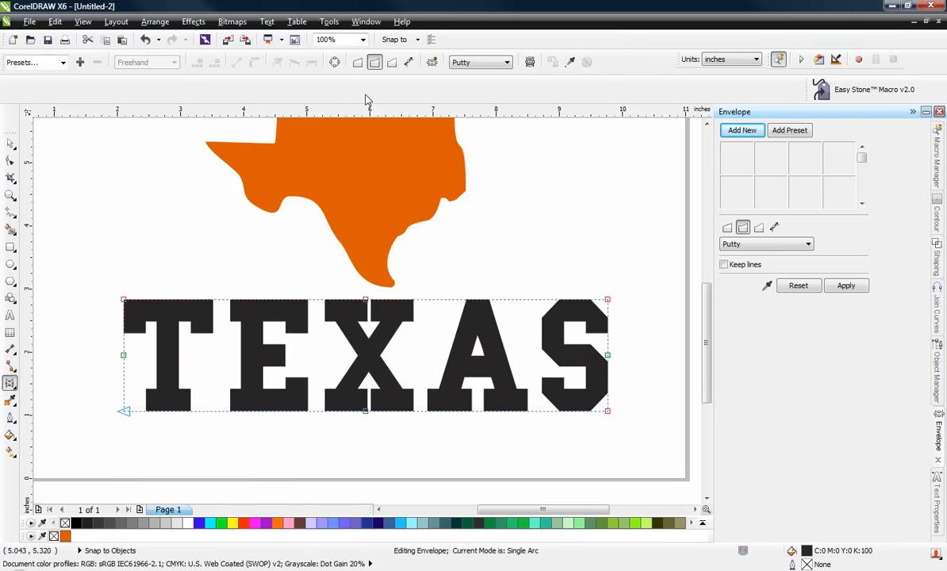
click(409, 63)
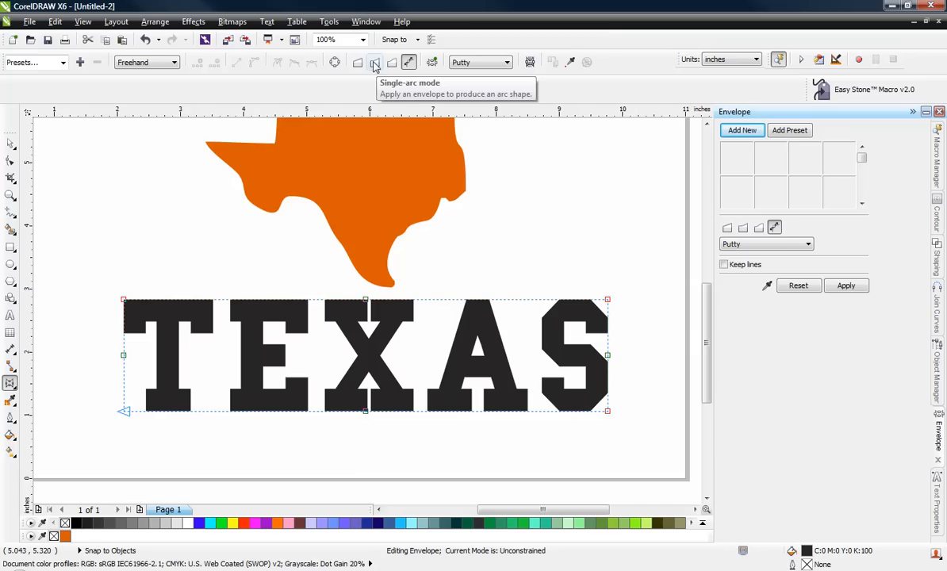
click(375, 65)
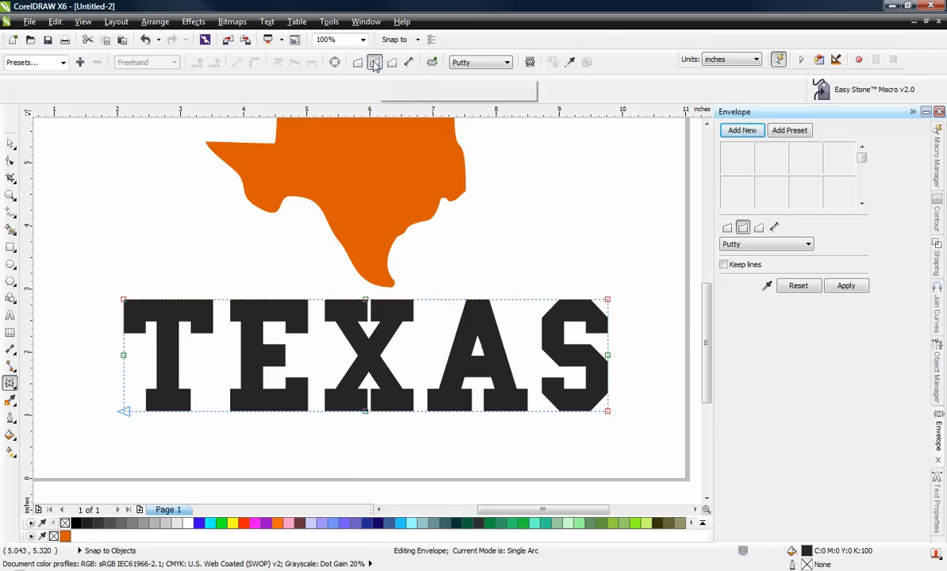
click(364, 411)
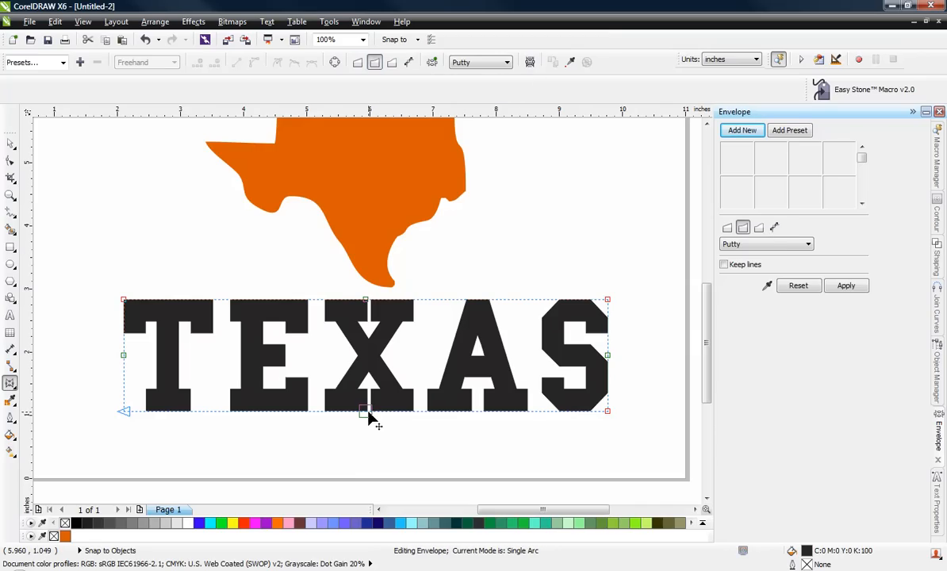
drag(368, 413, 370, 361)
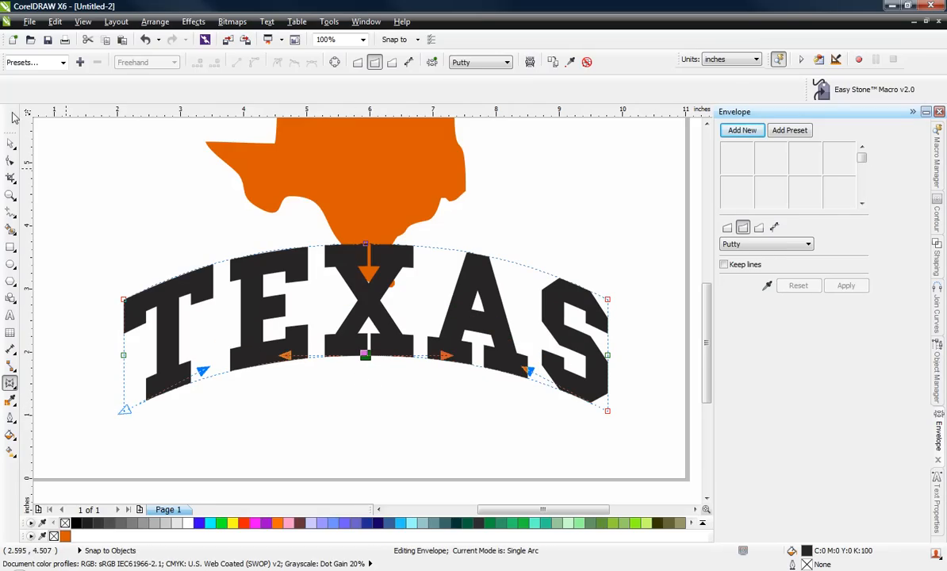
click(11, 144)
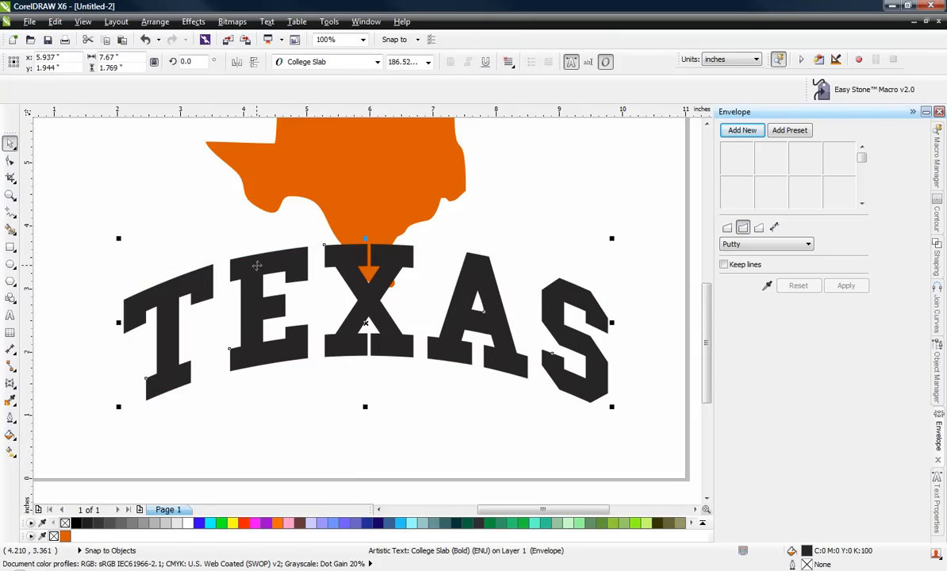
- Convert the arched TEXAS text to curves and break it apart into separate letter objects
right_click(259, 269)
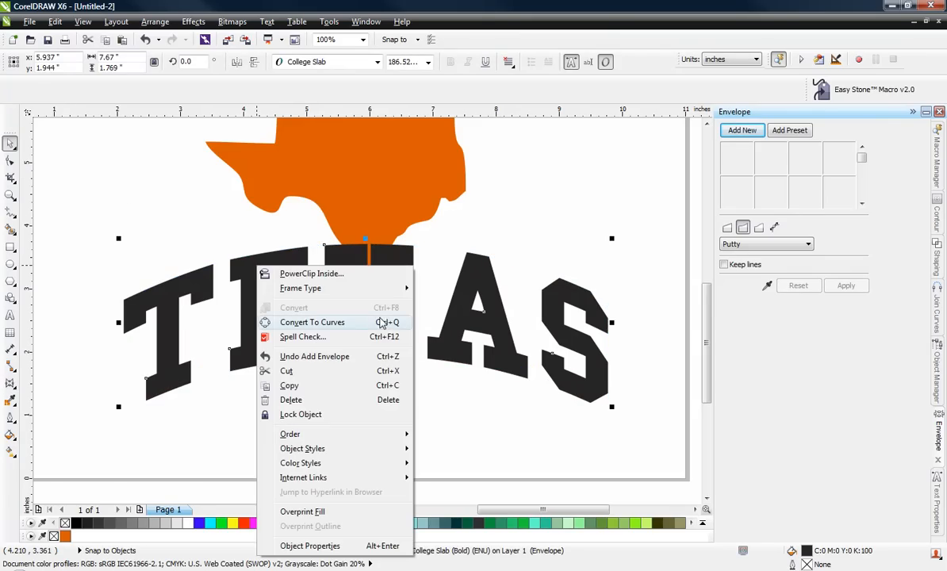
click(382, 322)
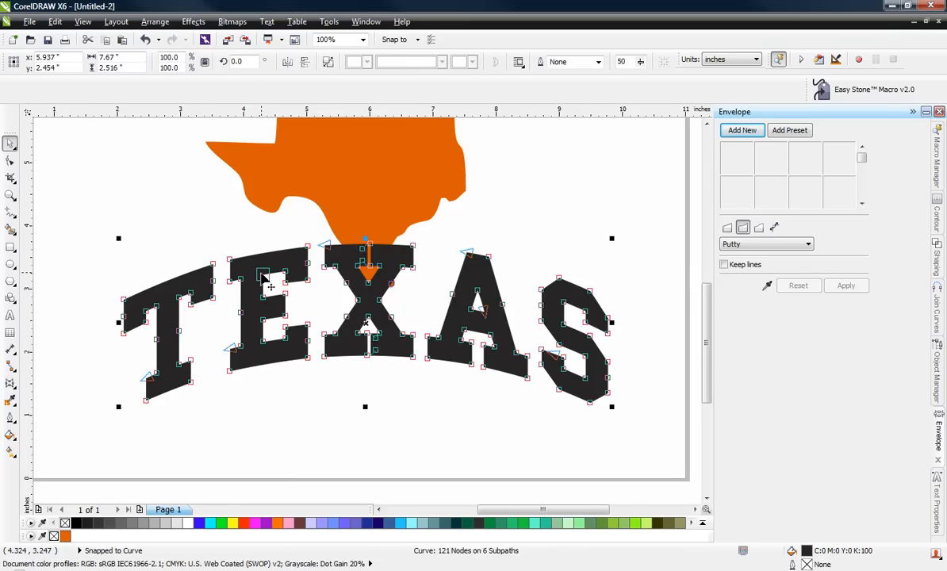
right_click(238, 255)
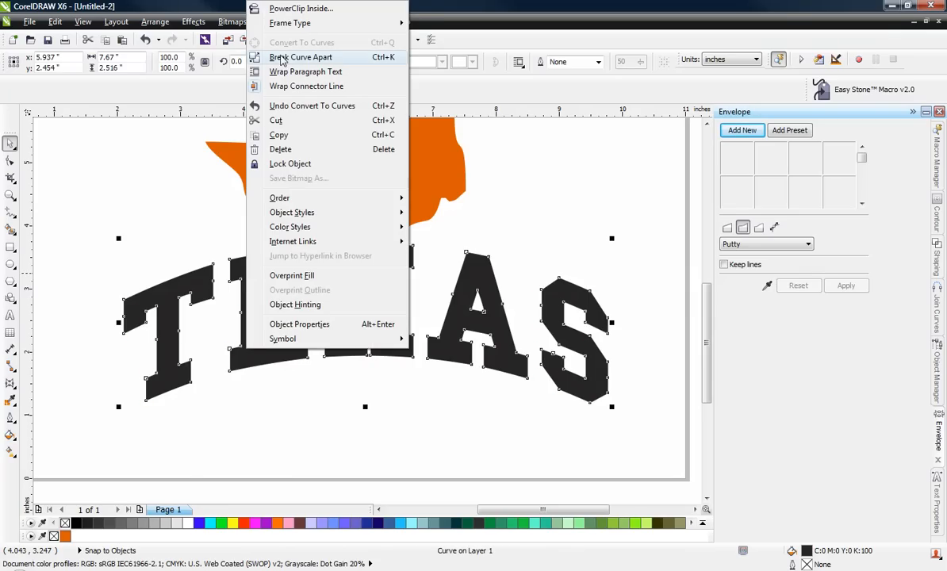
click(279, 61)
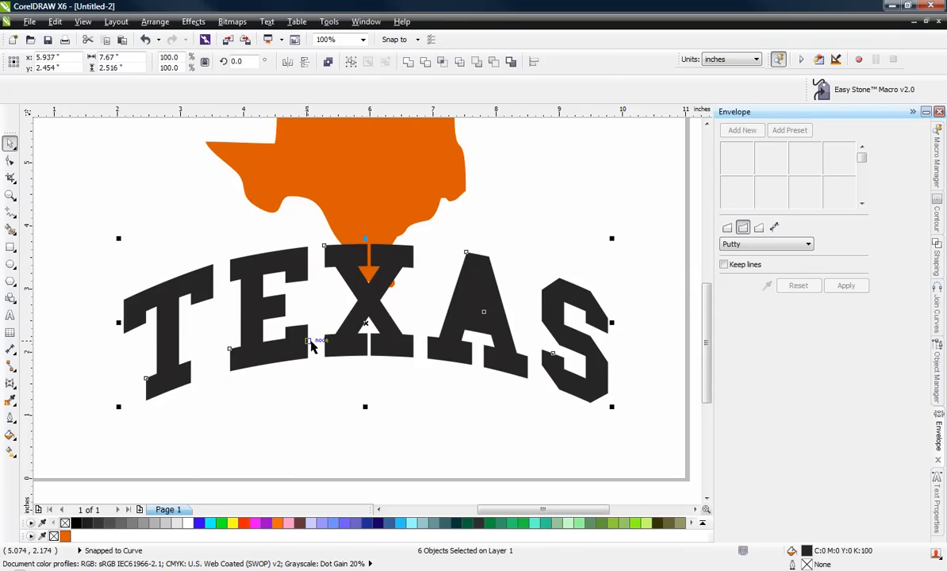
click(318, 392)
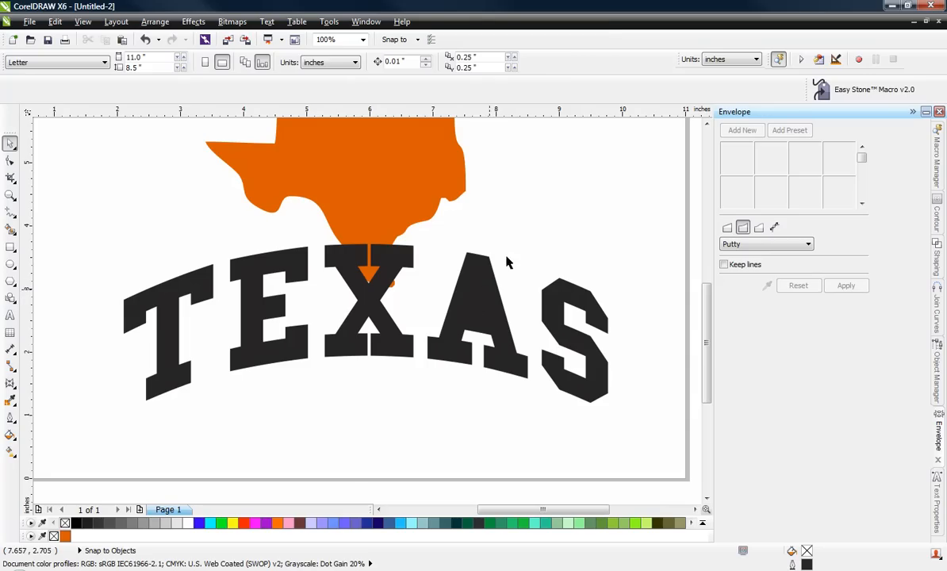
- Combine the letter A's outer shape with its inner triangle into one curve
drag(555, 193, 414, 420)
right_click(454, 331)
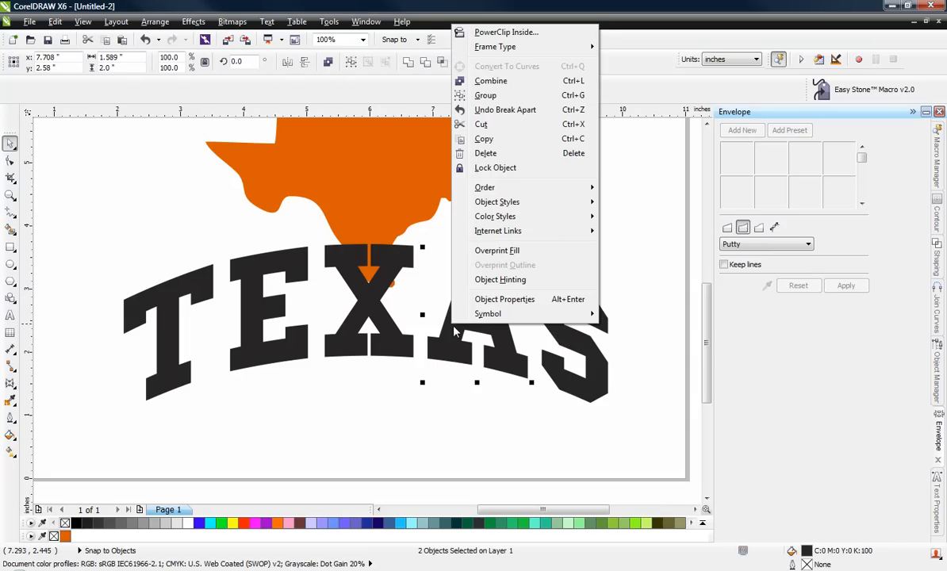
click(481, 85)
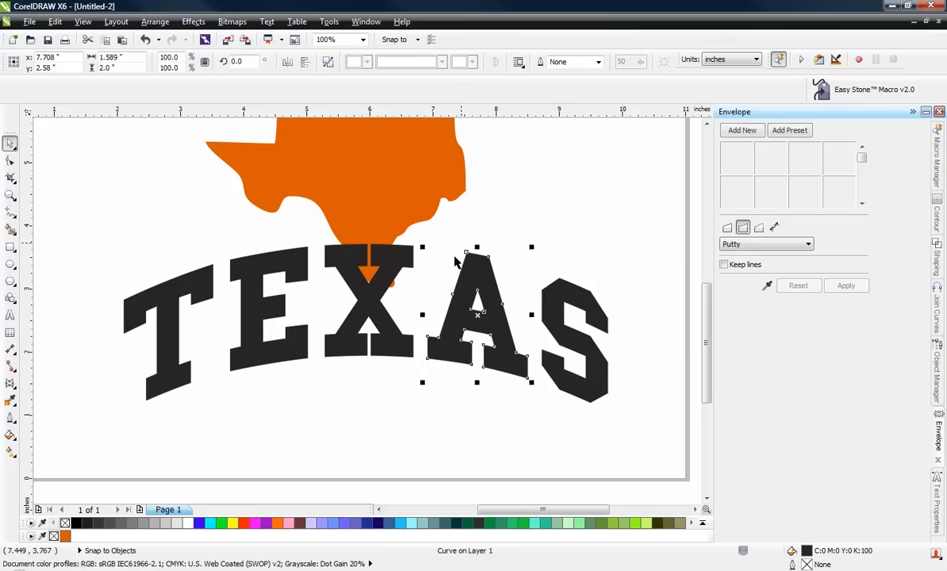
click(376, 416)
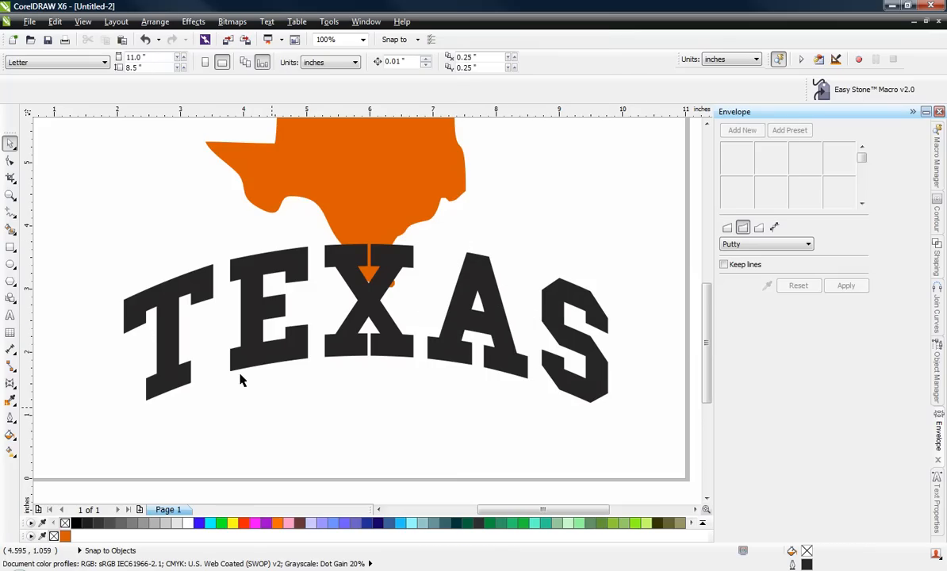
- Scale the letter T proportionally to 130%
click(152, 317)
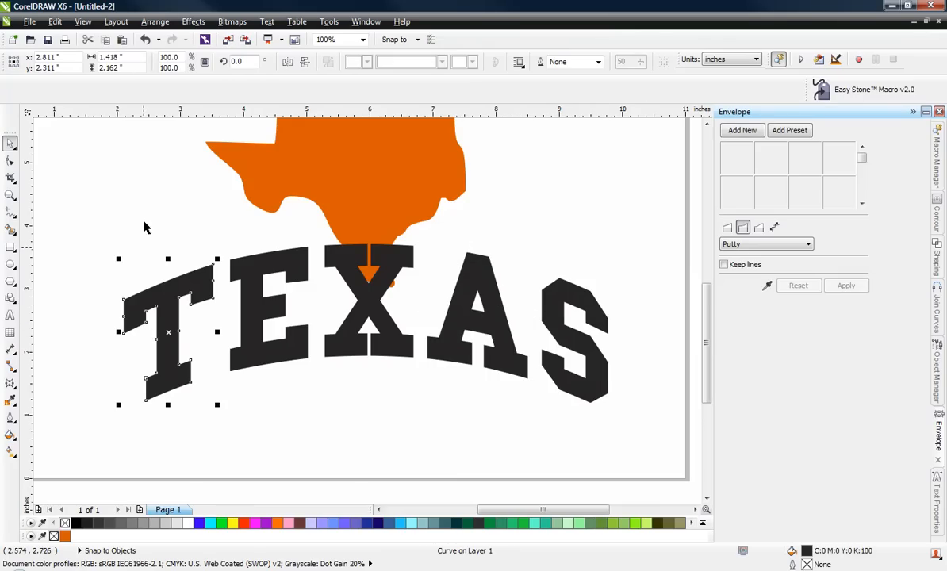
click(181, 58)
text(130)
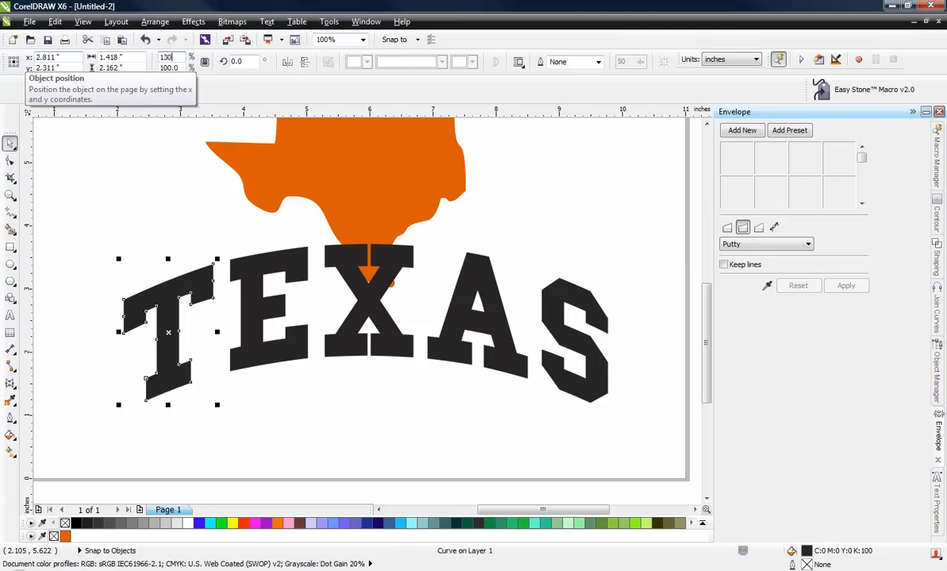
key(Return)
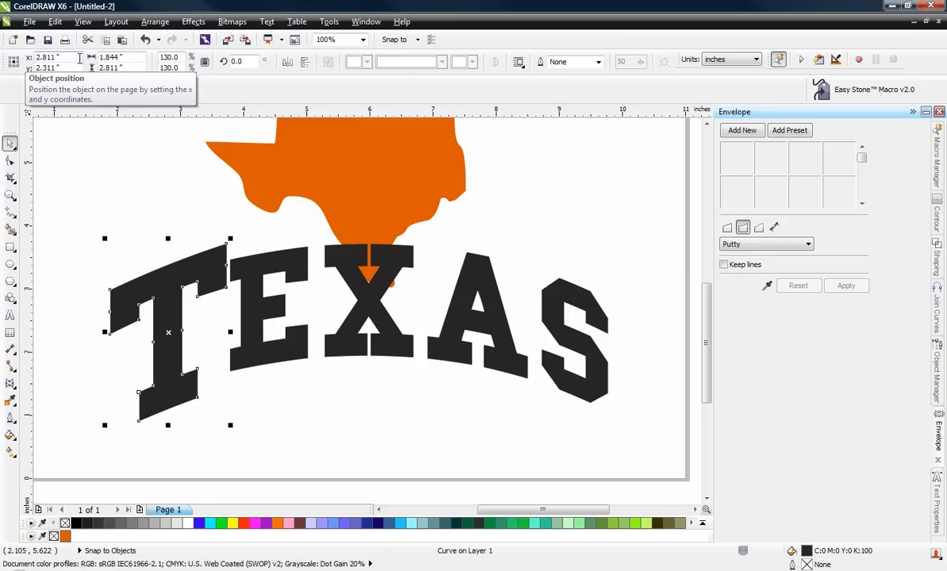
- Scale the letter S proportionally to 130% and deselect it
click(530, 287)
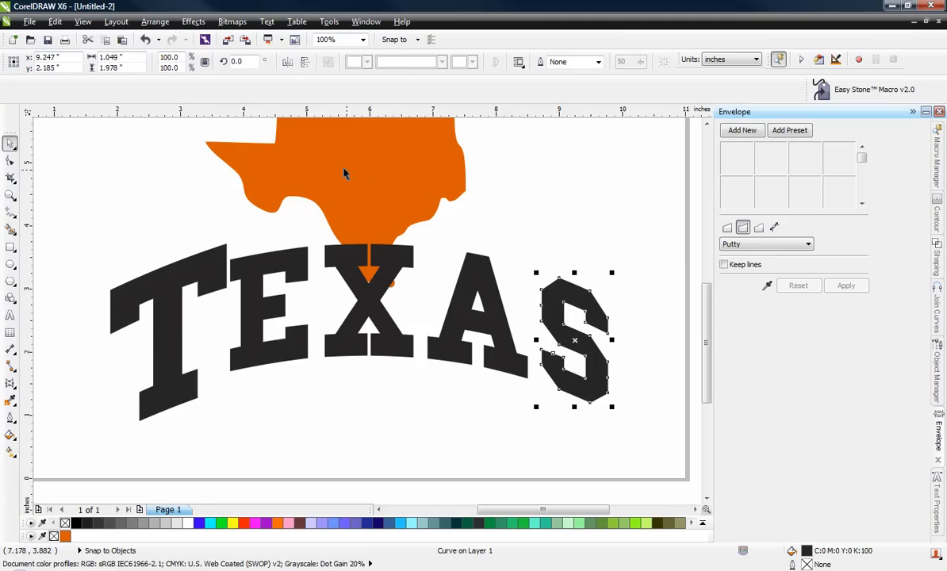
click(169, 57)
text(130)
key(Return)
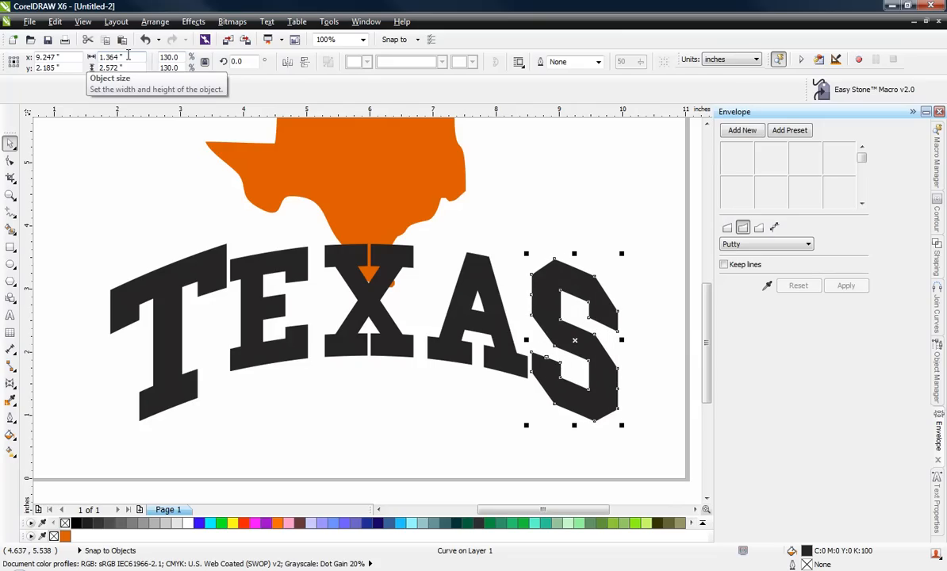
click(313, 395)
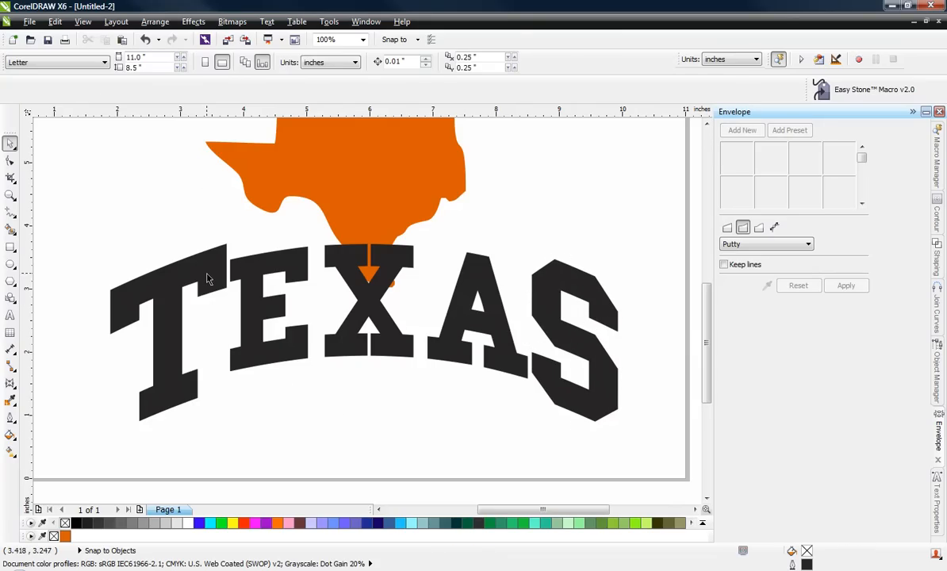
- Examine the spacing between the letters T, E and X up close
scroll(207, 278, up, 2)
scroll(321, 273, down, 1)
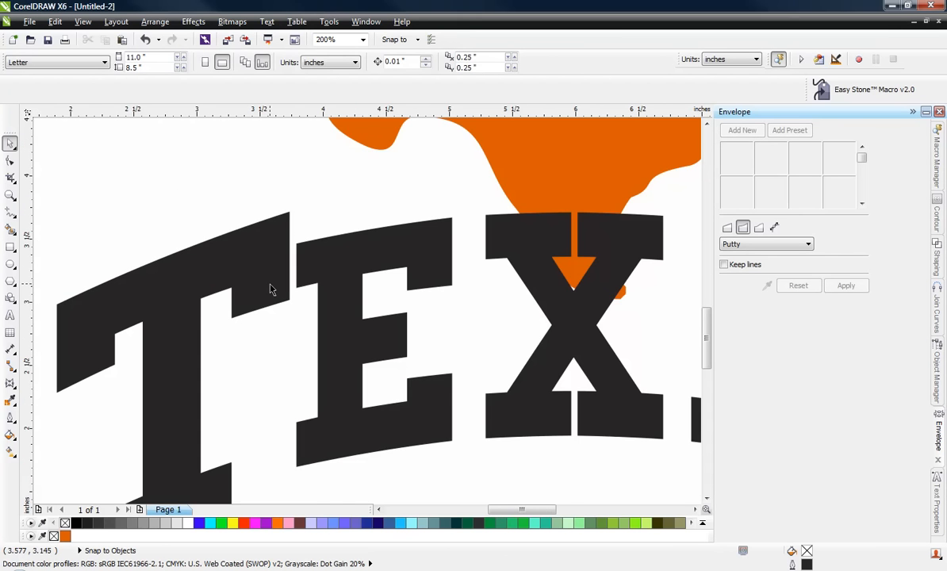
scroll(511, 295, down, 1)
scroll(512, 295, up, 1)
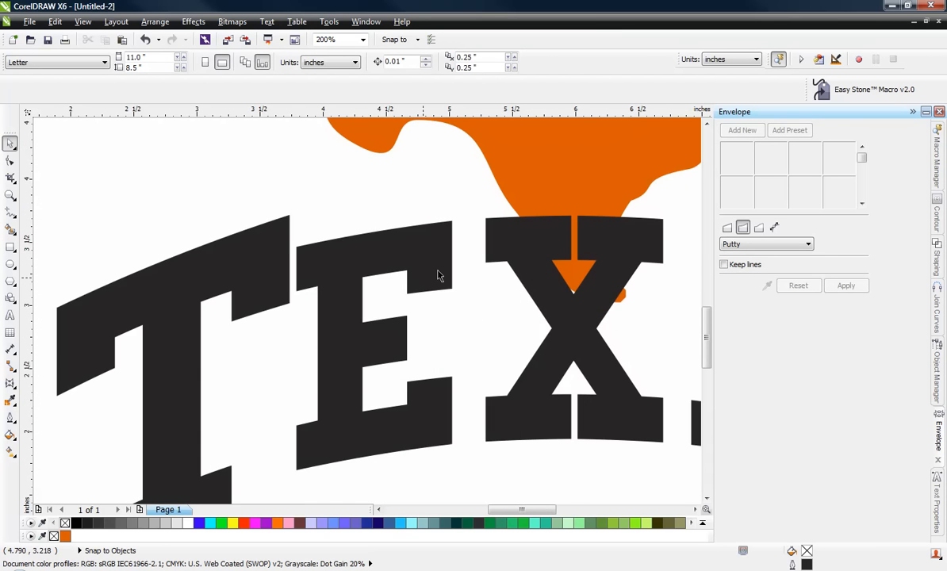
scroll(394, 275, down, 1)
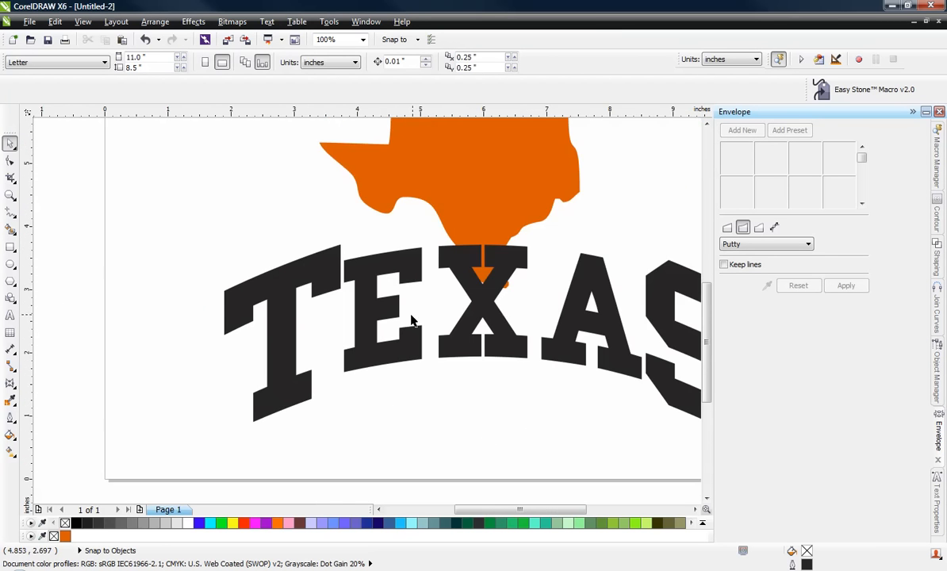
scroll(473, 408, up, 1)
scroll(483, 388, up, 2)
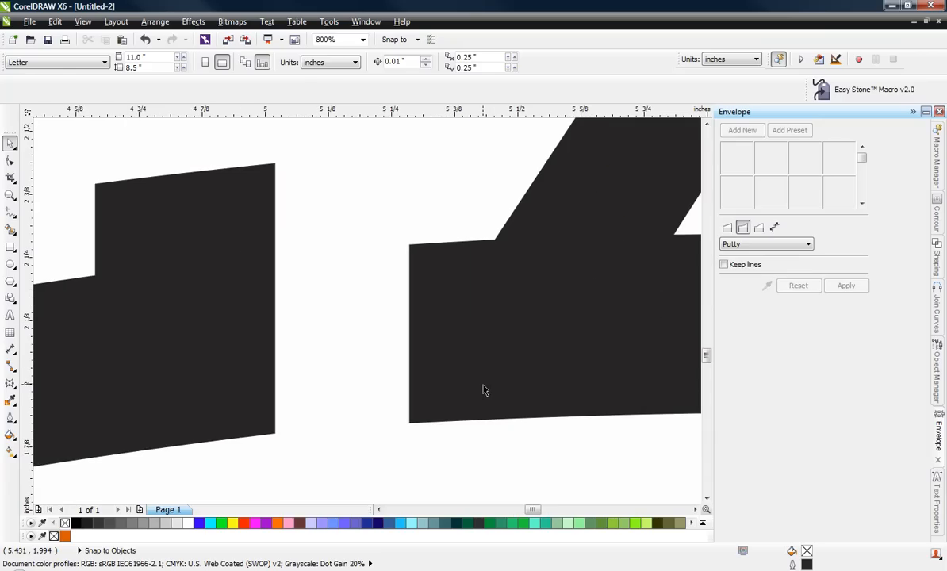
- Move the letter X close to the E and the letter A close to the X, leaving narrow gaps
drag(482, 387, 372, 394)
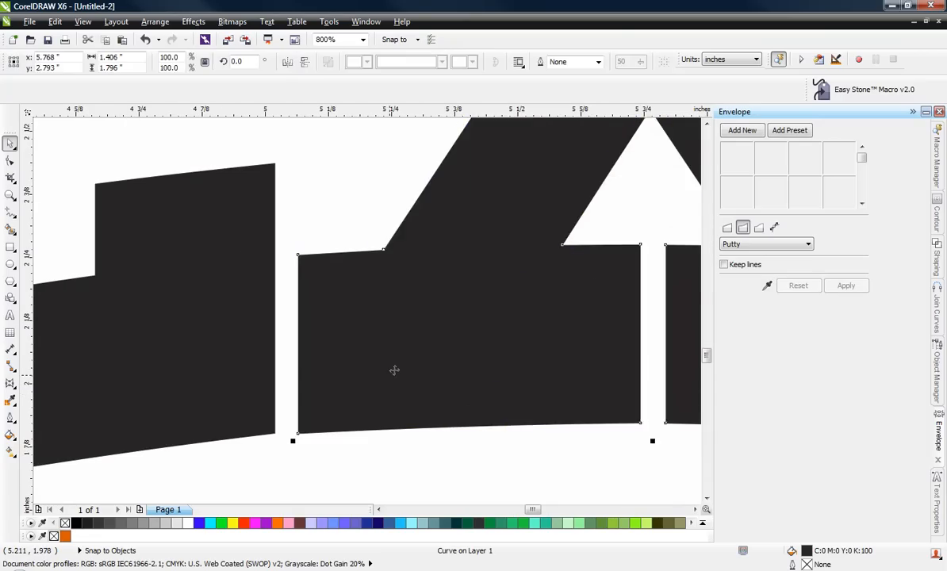
scroll(400, 353, down, 2)
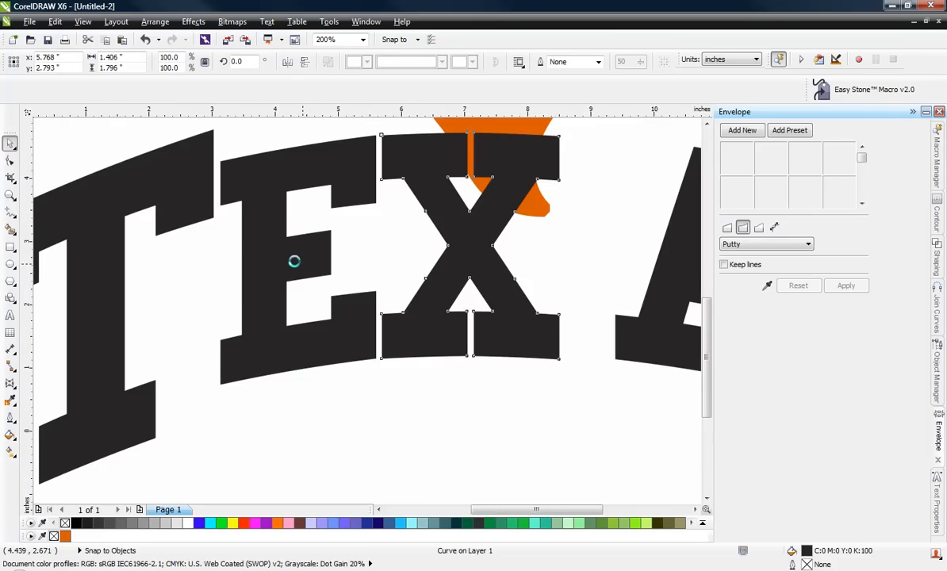
scroll(232, 260, down, 1)
scroll(458, 328, up, 2)
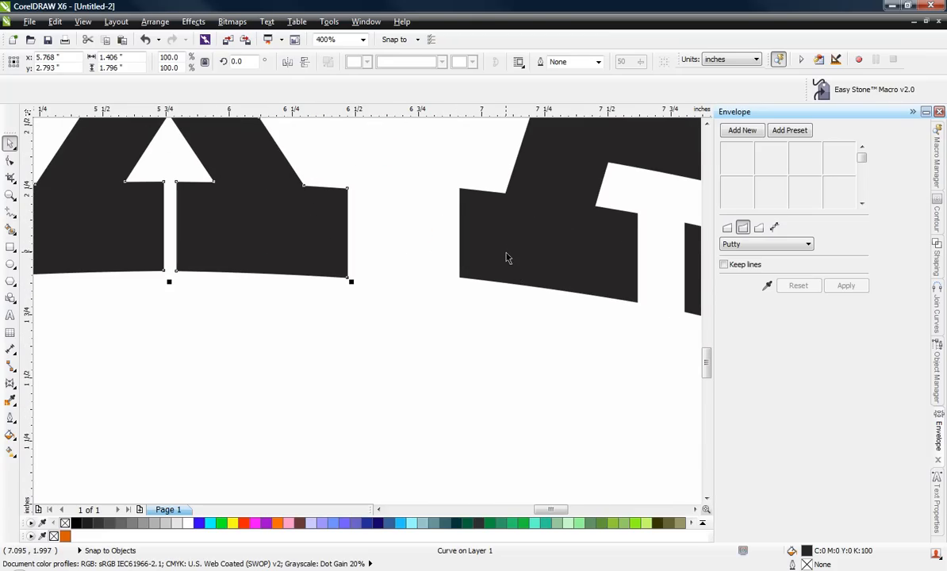
drag(507, 257, 398, 256)
scroll(399, 248, down, 1)
click(395, 320)
scroll(394, 321, down, 2)
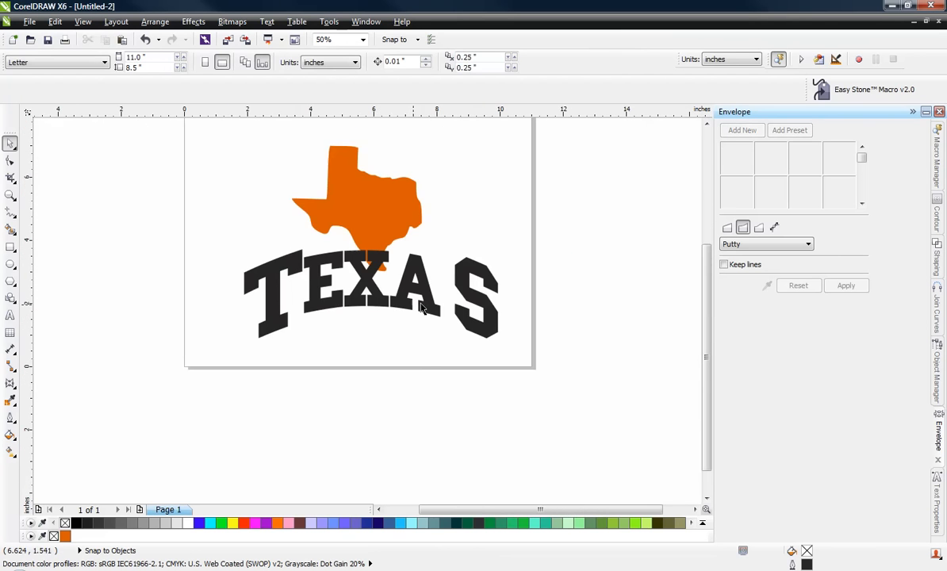
- Move the letter S close to the A, leaving a narrow gap like those between the other letters
scroll(422, 308, up, 1)
click(526, 283)
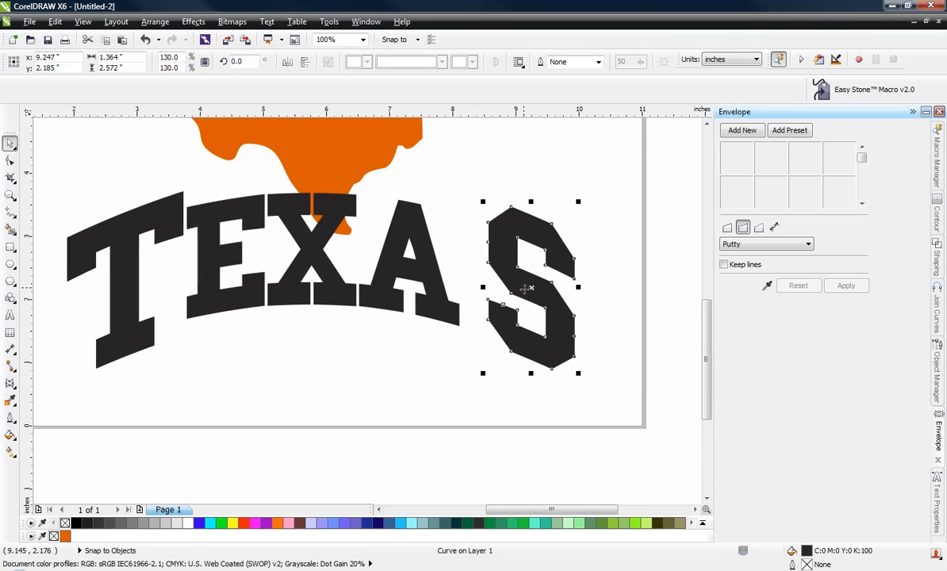
scroll(525, 286, up, 2)
click(446, 302)
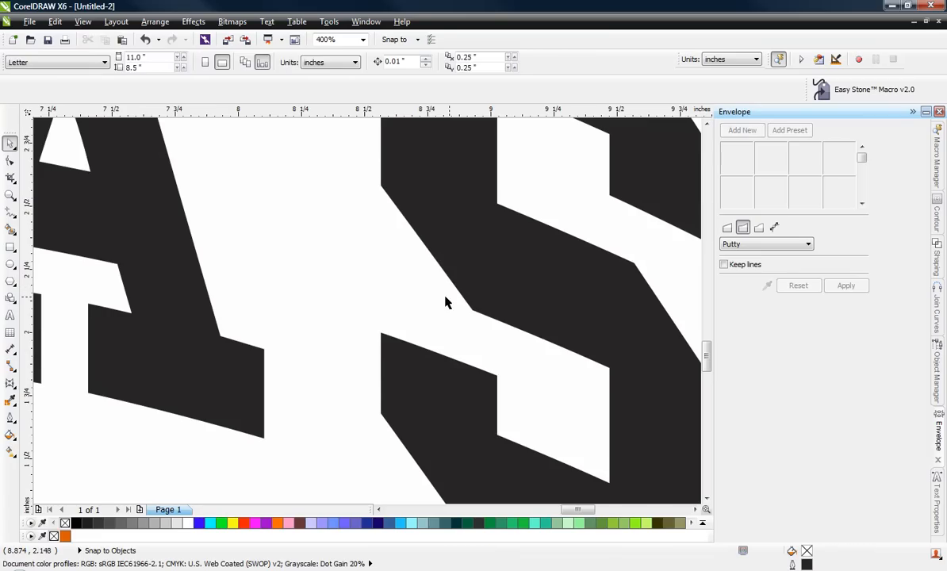
click(479, 299)
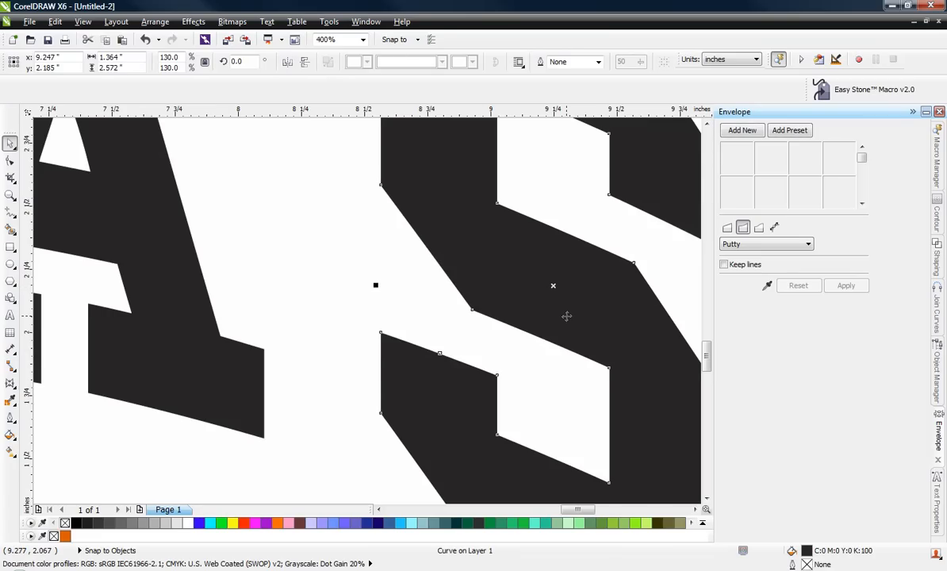
key(Escape)
click(547, 312)
drag(551, 311, 457, 310)
scroll(457, 309, down, 2)
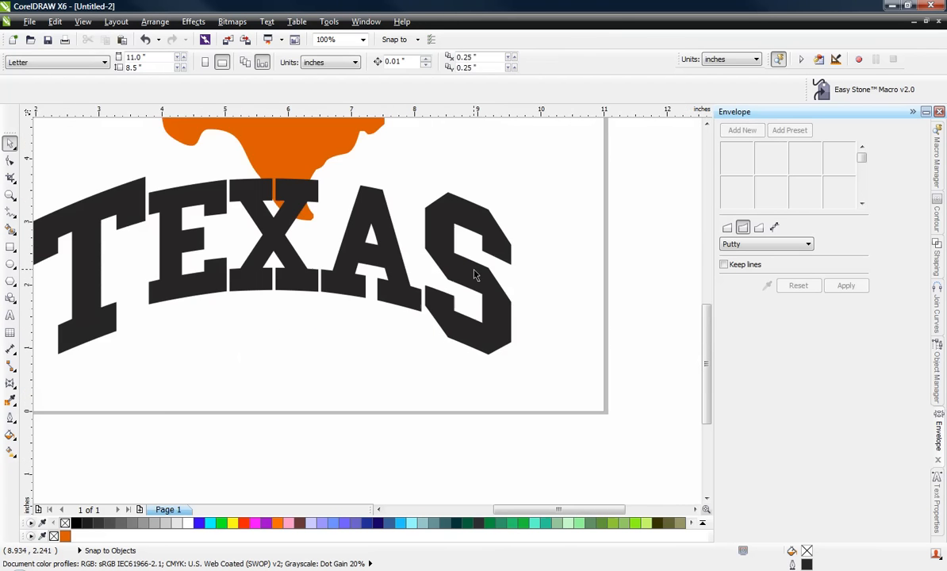
click(423, 349)
scroll(424, 355, down, 1)
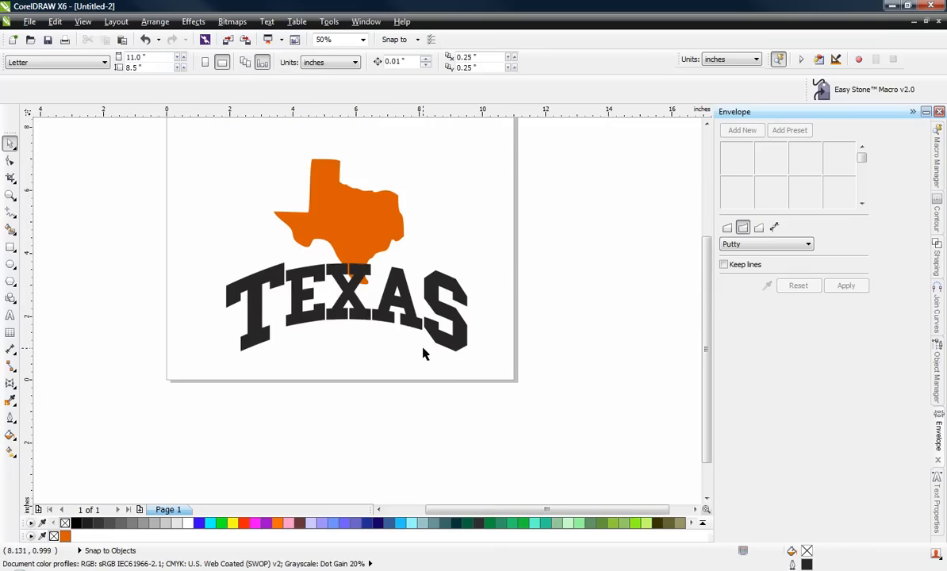
- Place horizontal guidelines at the top and bottom edges of the letter T
scroll(383, 310, up, 1)
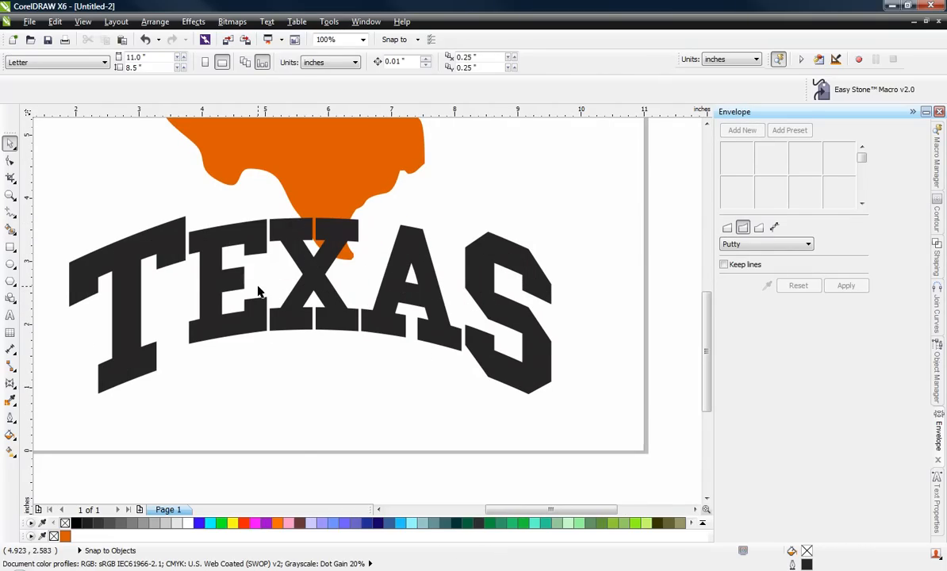
drag(263, 115, 190, 222)
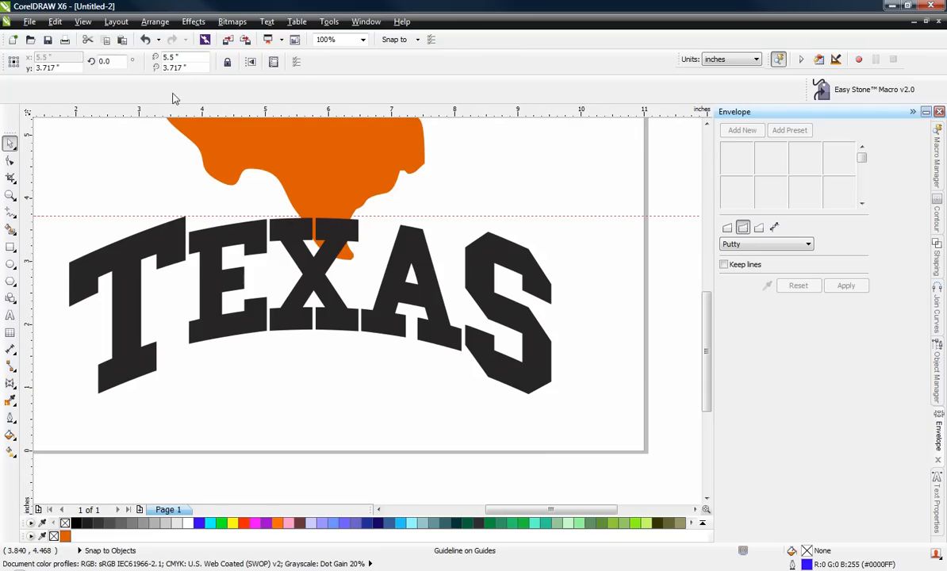
drag(162, 111, 98, 394)
click(468, 412)
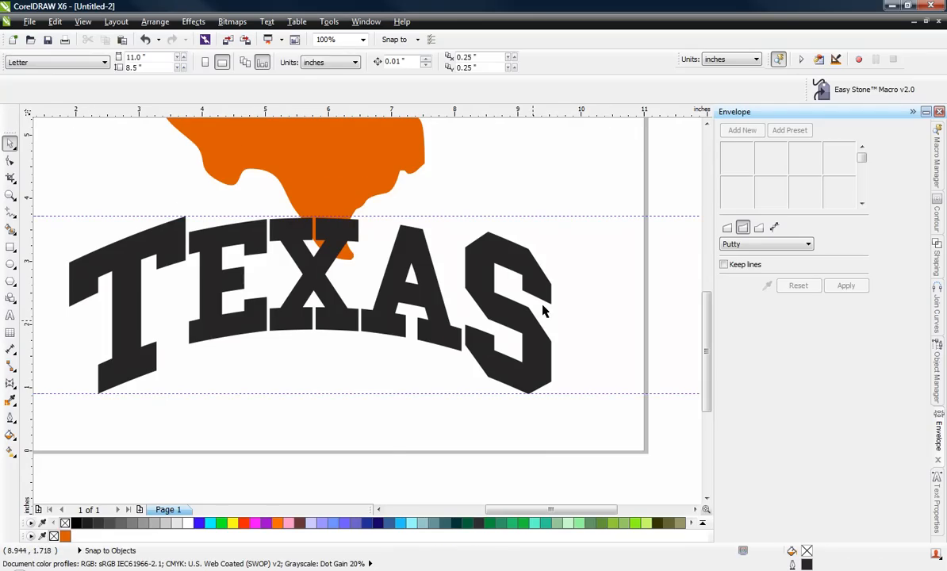
- Enlarge the letter S to about 142.5% to span both guidelines, and narrow its width to about 1.33 inches
click(503, 256)
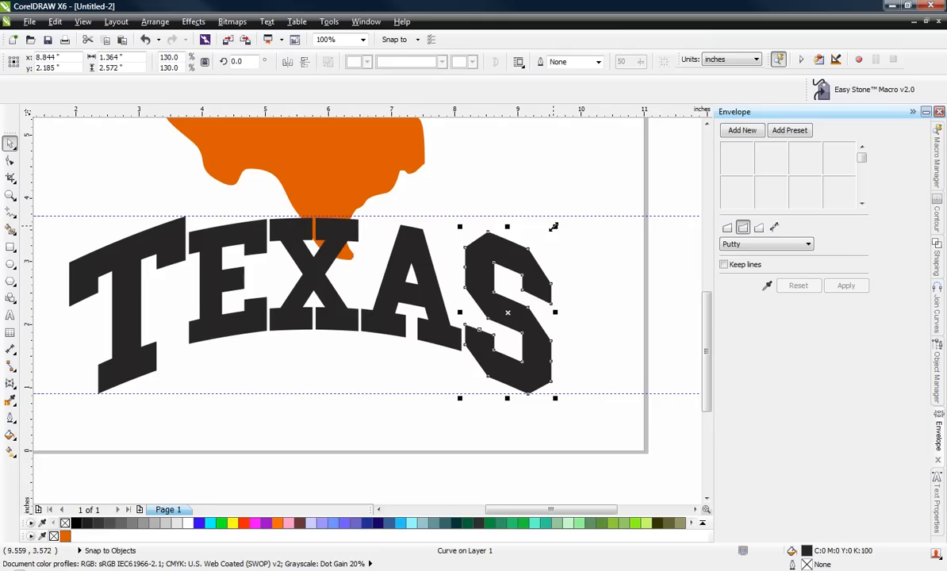
drag(553, 227, 577, 213)
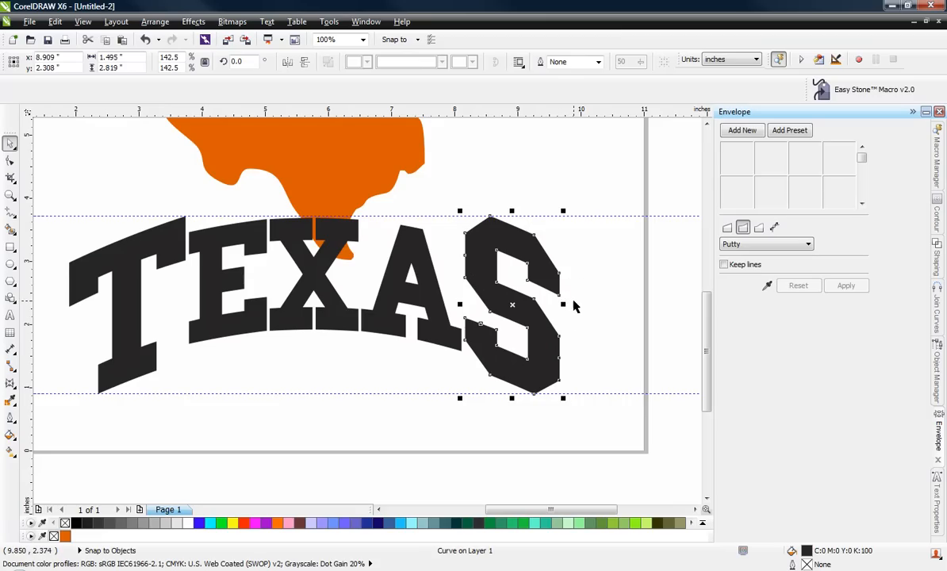
drag(565, 304, 552, 303)
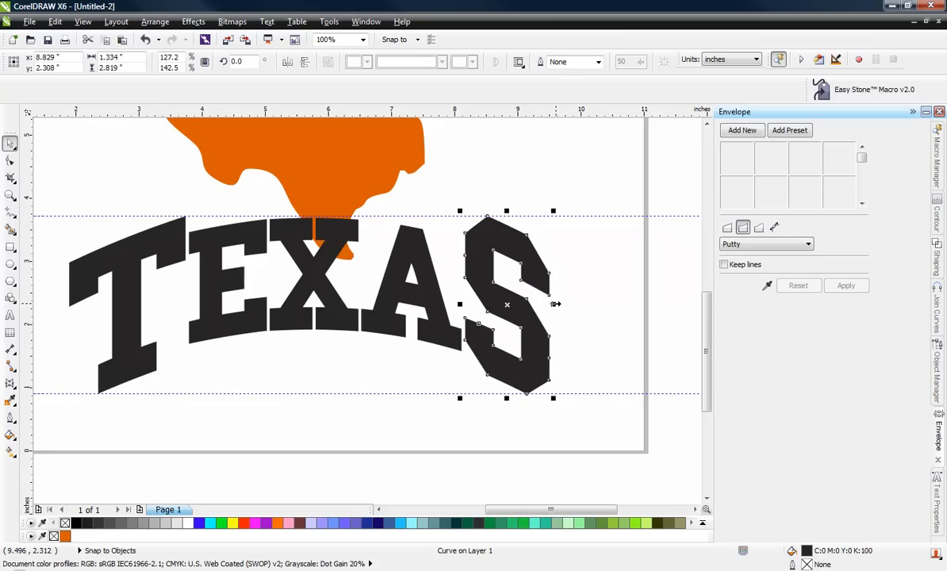
click(590, 366)
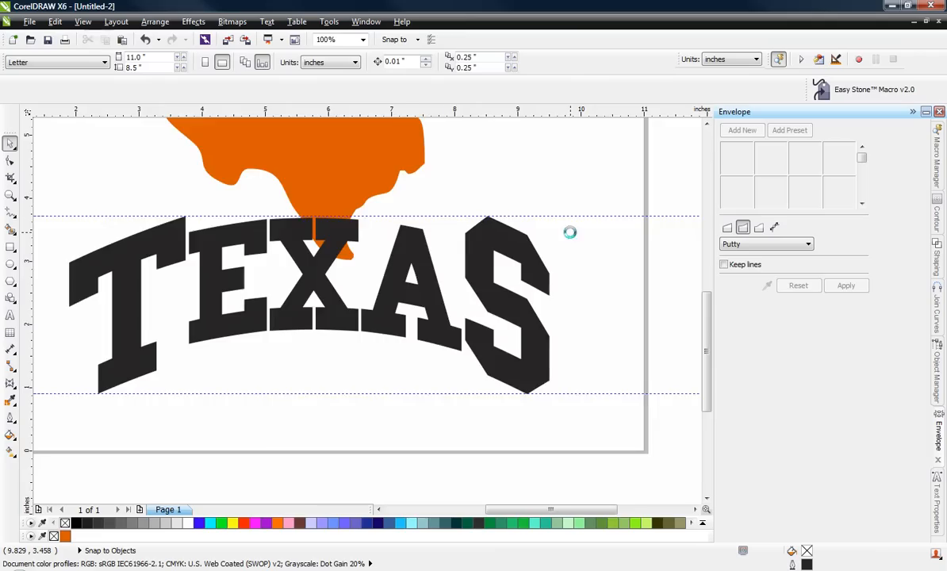
scroll(566, 233, down, 1)
scroll(503, 252, up, 1)
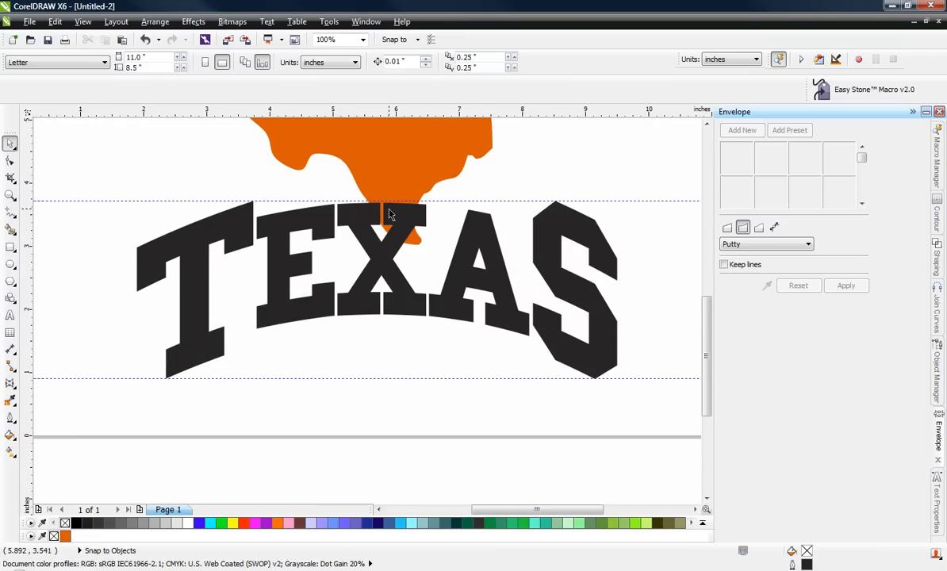
- Delete both horizontal guidelines
scroll(355, 308, down, 2)
scroll(338, 275, up, 1)
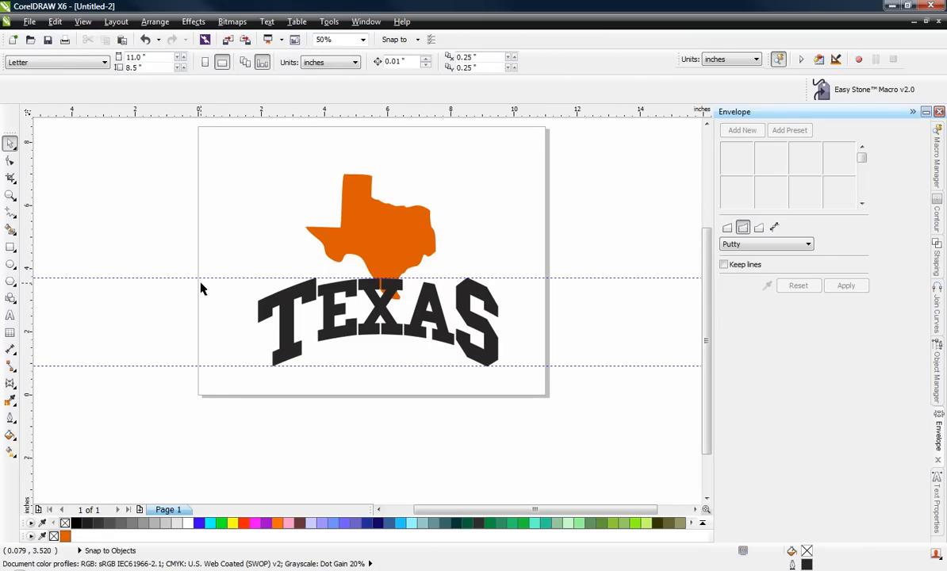
click(217, 365)
key(Delete)
click(209, 278)
key(Delete)
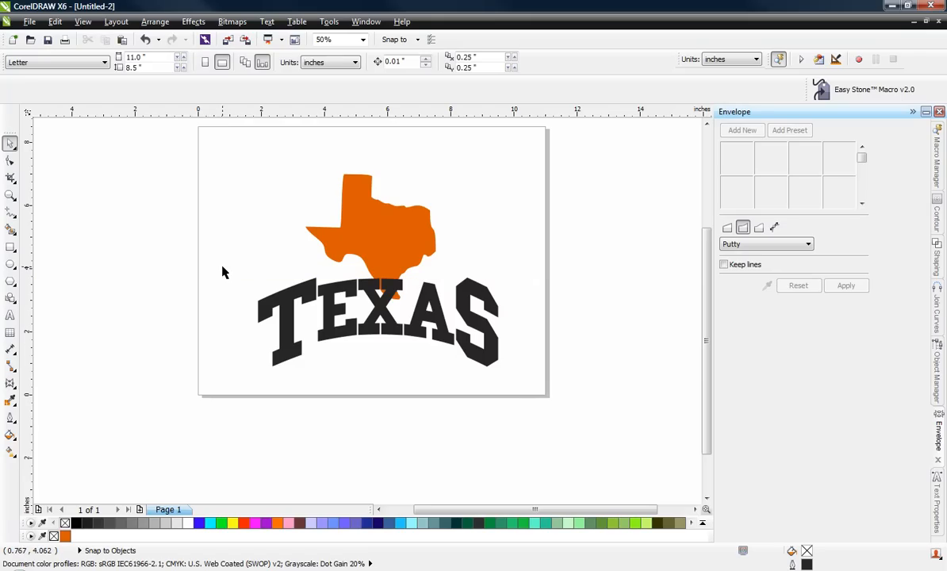
- Enlarge the orange state shape proportionally to about 165.6% and position it behind the TEXAS lettering
scroll(396, 289, up, 2)
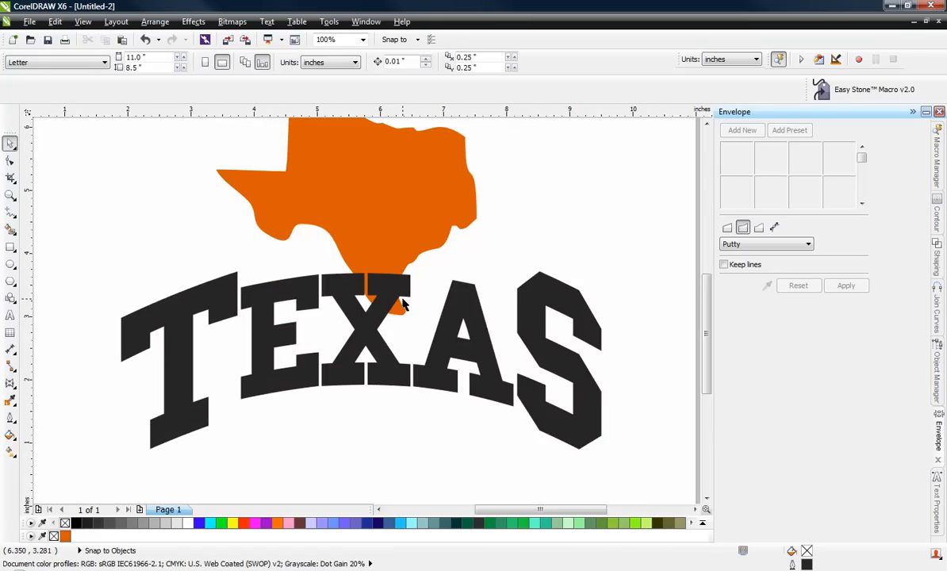
scroll(388, 247, down, 2)
click(390, 240)
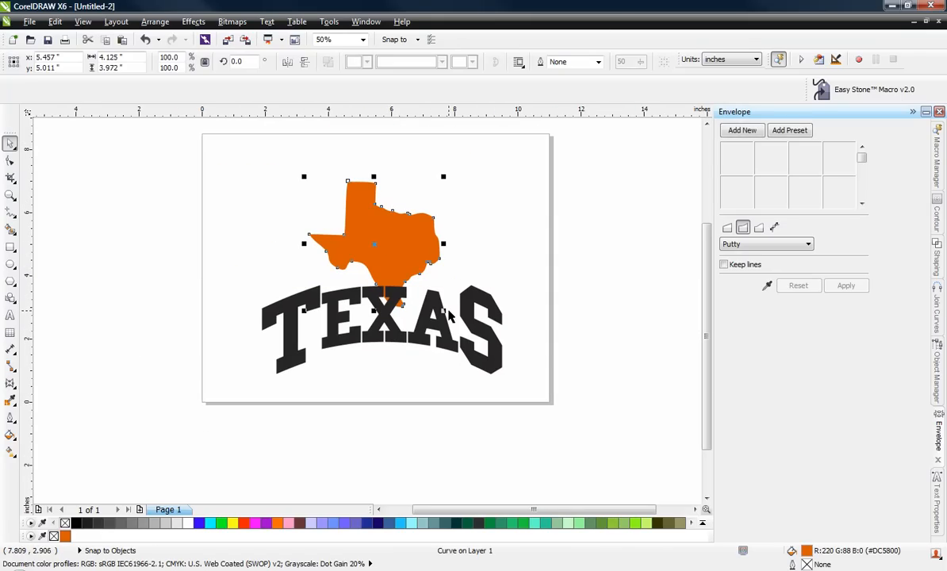
drag(448, 311, 528, 445)
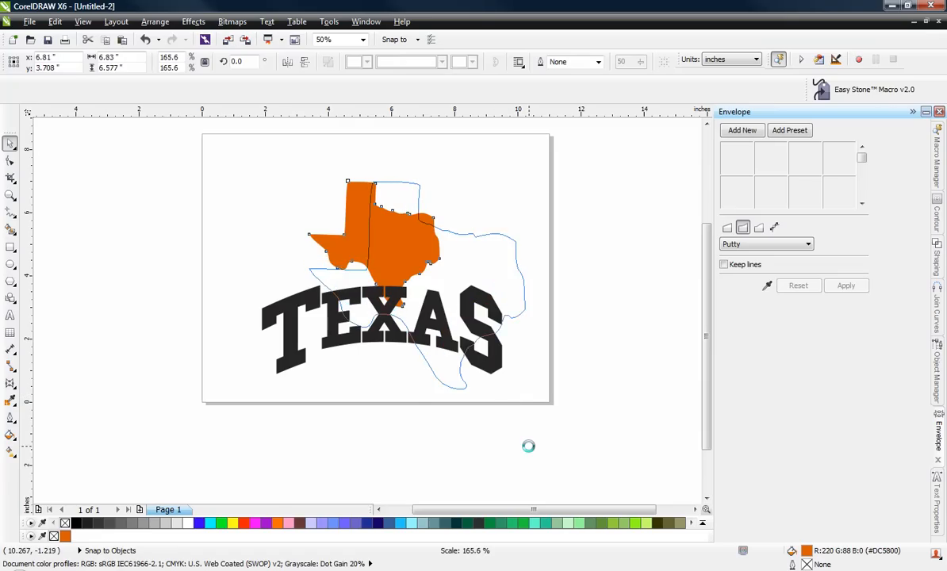
drag(431, 252, 390, 262)
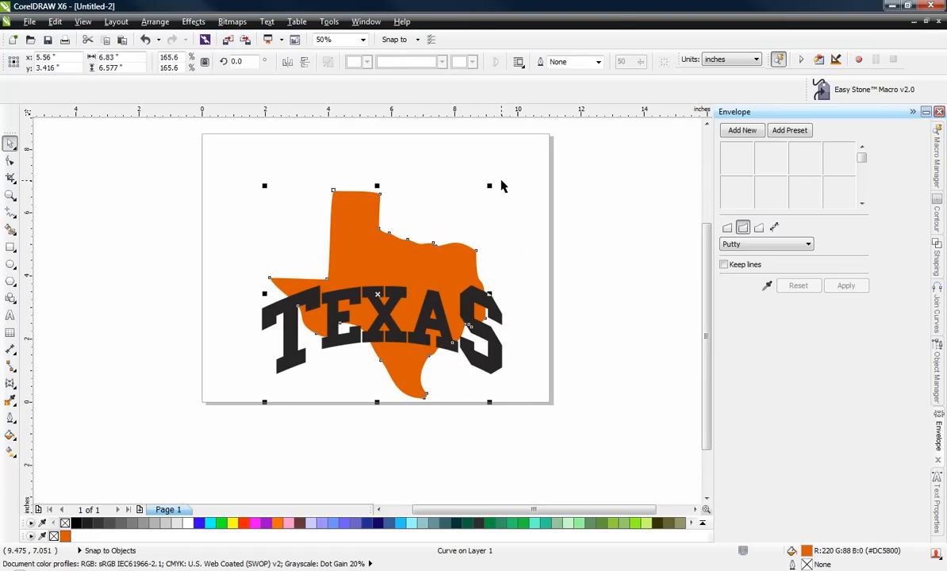
mouse_move(363, 213)
mouse_down()
mouse_move(339, 268)
mouse_move(364, 232)
mouse_up()
click(230, 231)
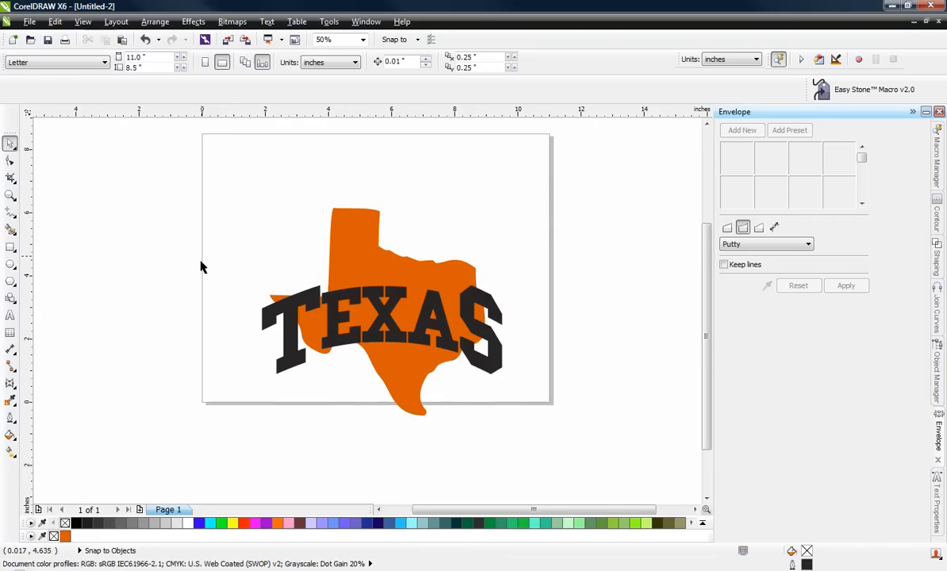
- Group the five TEXAS letters and move the group slightly up and to the left over the state shape
drag(200, 262, 583, 389)
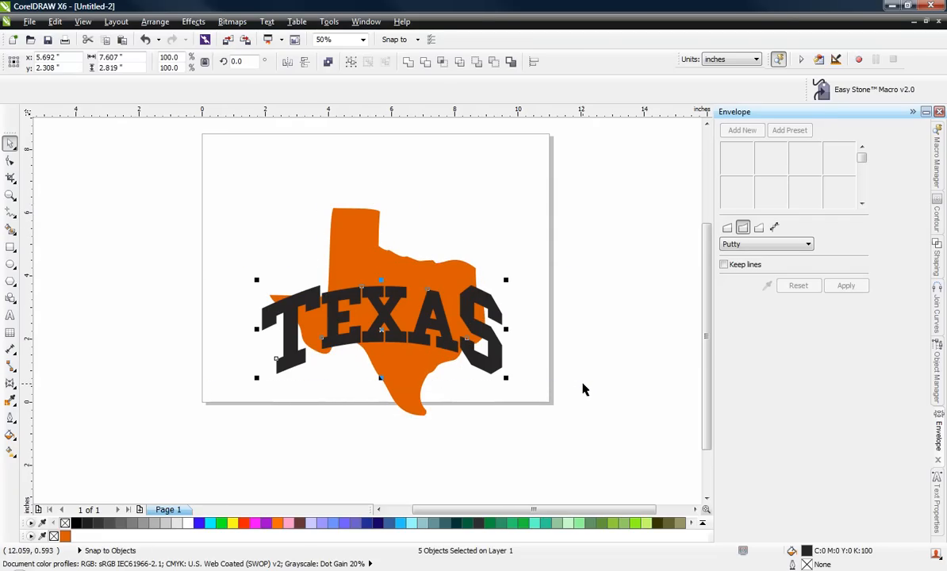
key(ctrl+g)
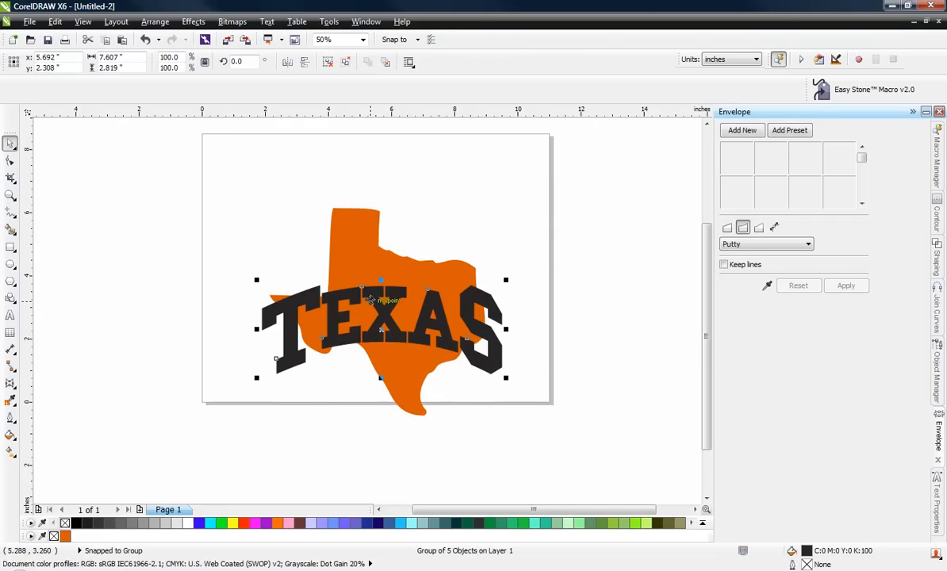
drag(353, 285, 370, 299)
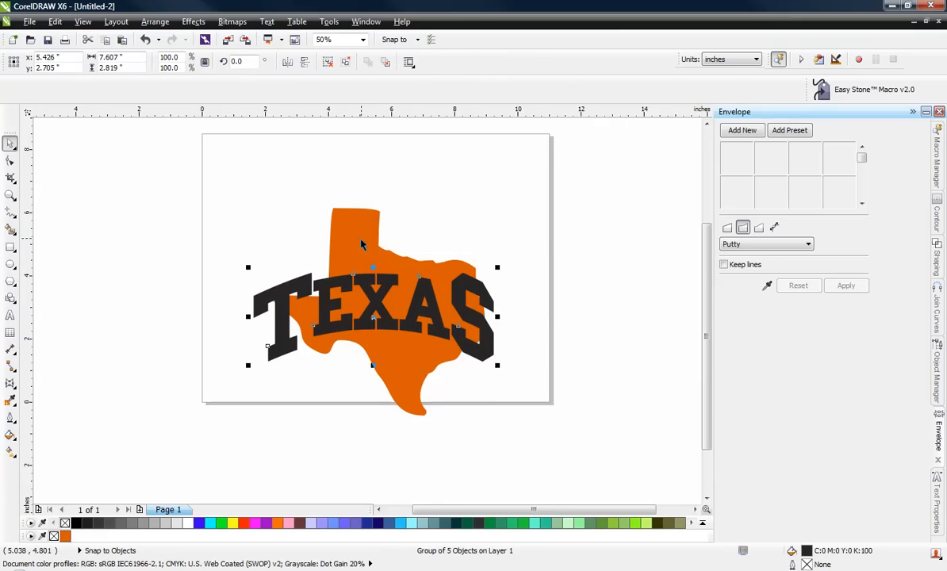
- Align the centers of the lettering group and the state shape horizontally and vertically, and check the overlap
shift+click(361, 238)
key(c)
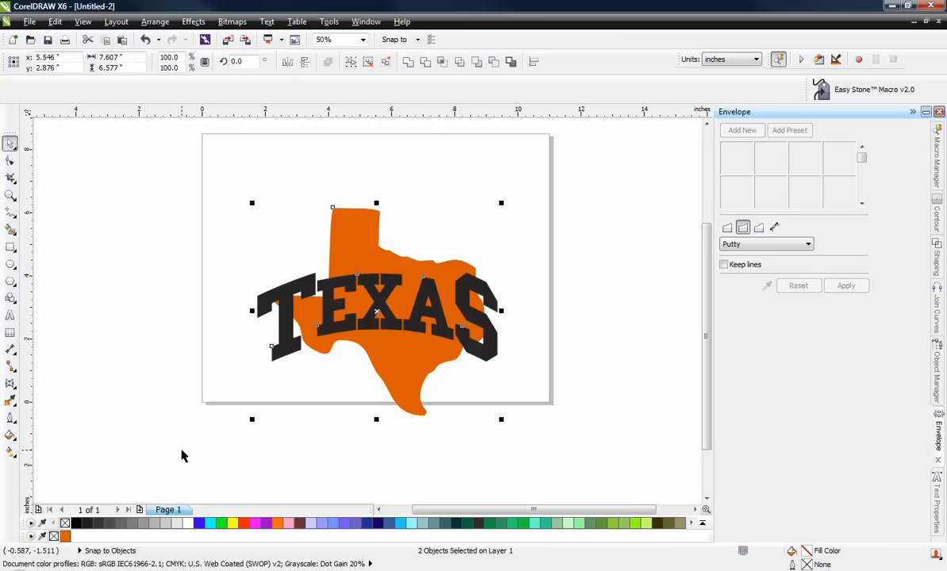
key(e)
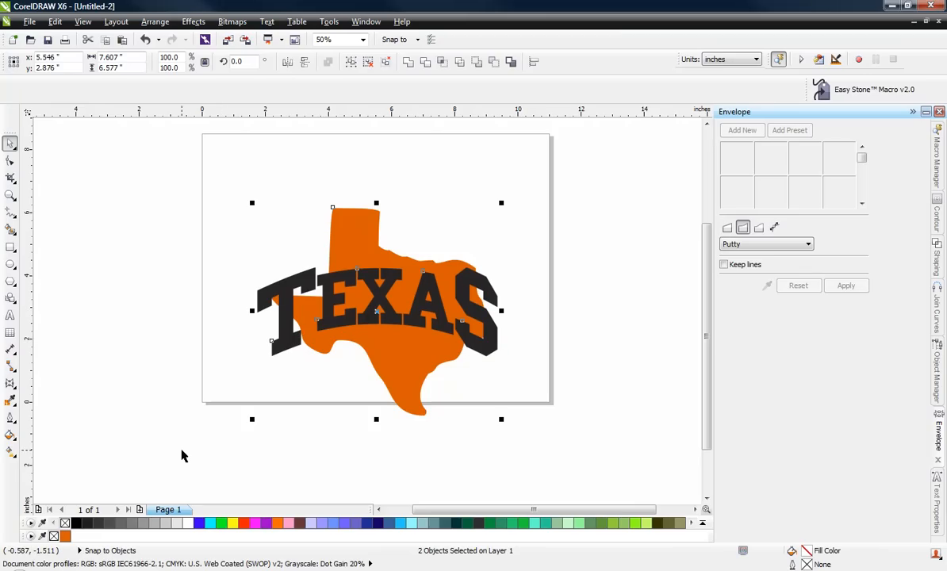
click(201, 247)
scroll(433, 323, up, 1)
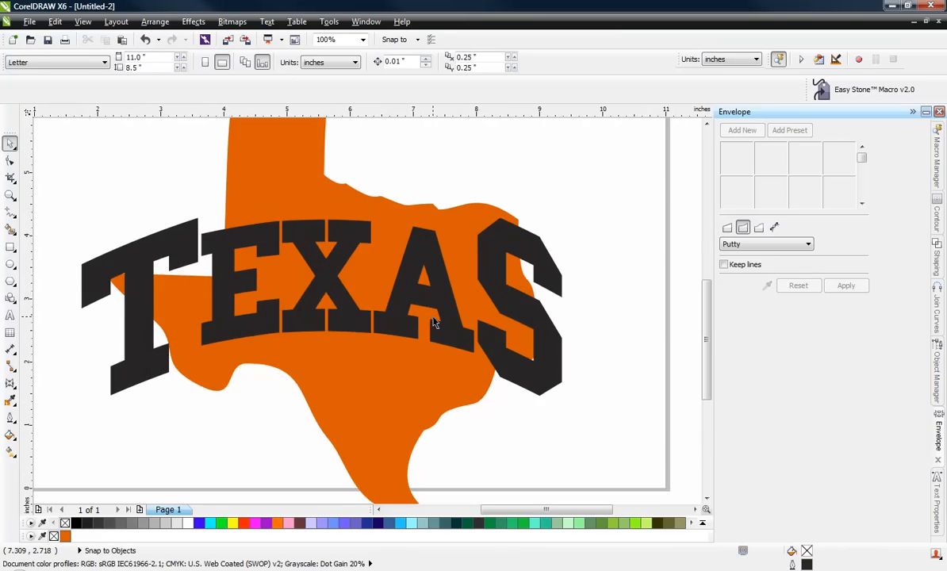
click(434, 323)
scroll(433, 323, down, 2)
scroll(406, 222, up, 1)
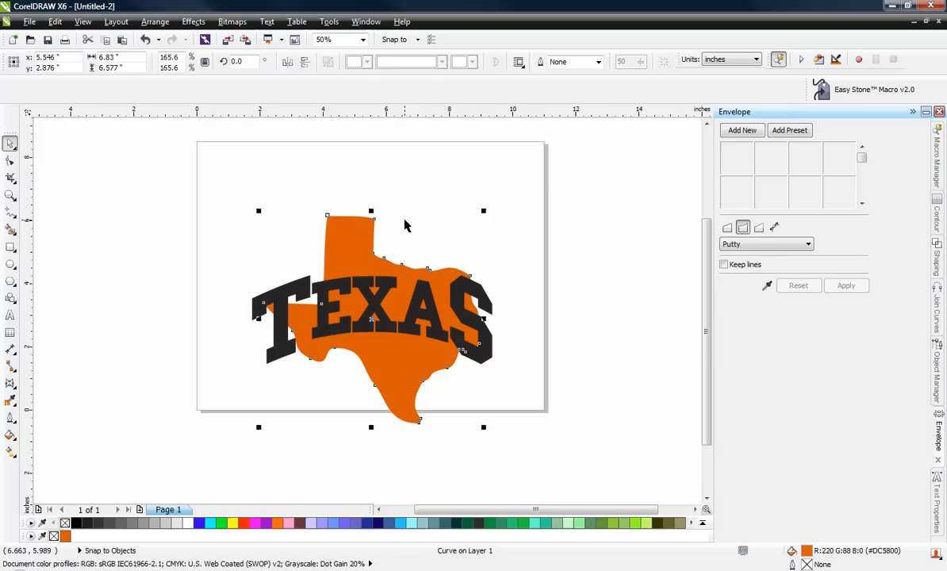
click(261, 221)
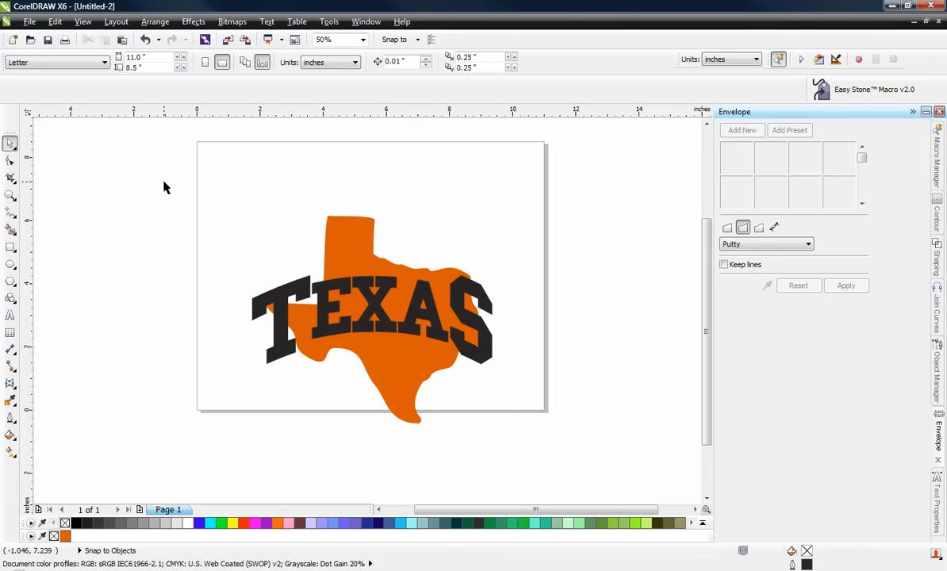
- Scale the lettering and state shape together proportionally to a width of 12 inches, and deselect them
drag(448, 420, 540, 452)
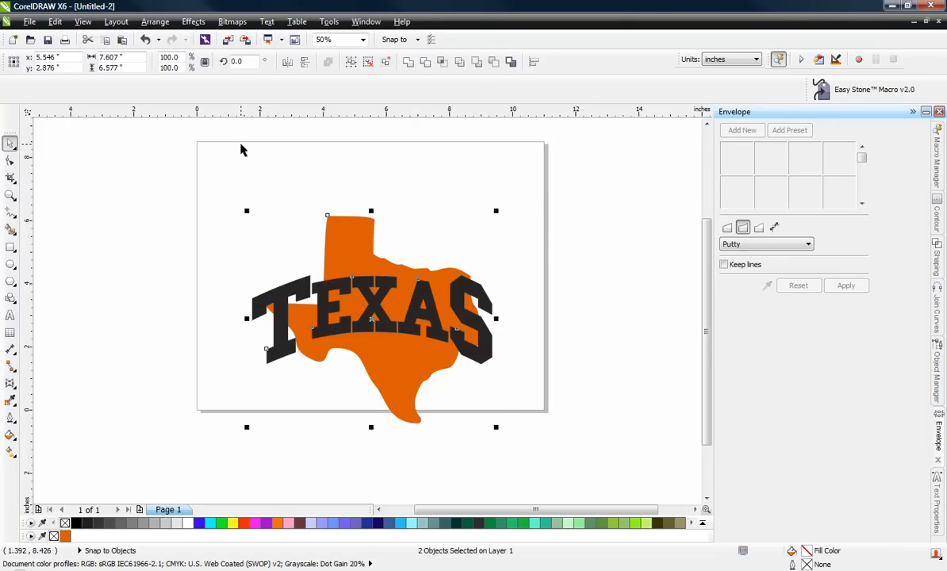
double_click(132, 60)
text(12.0)
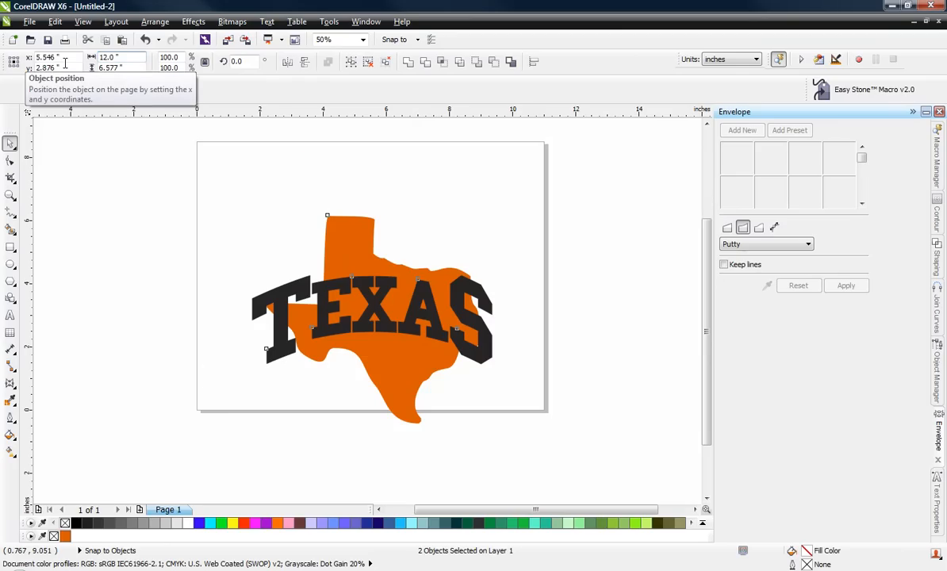
key(Return)
click(163, 178)
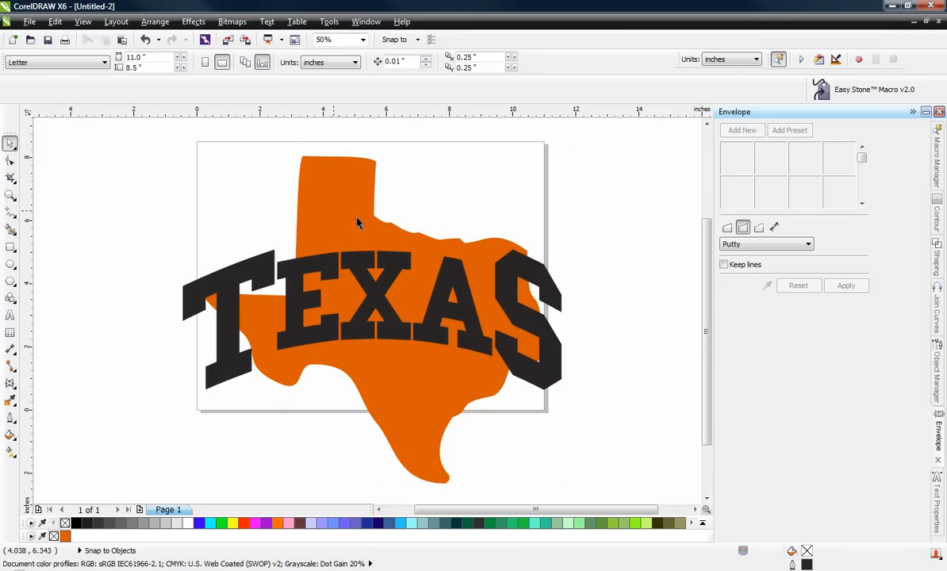
- Apply a one-step inside contour with a 0.15-inch offset to the orange state shape, and deselect it
scroll(357, 216, down, 1)
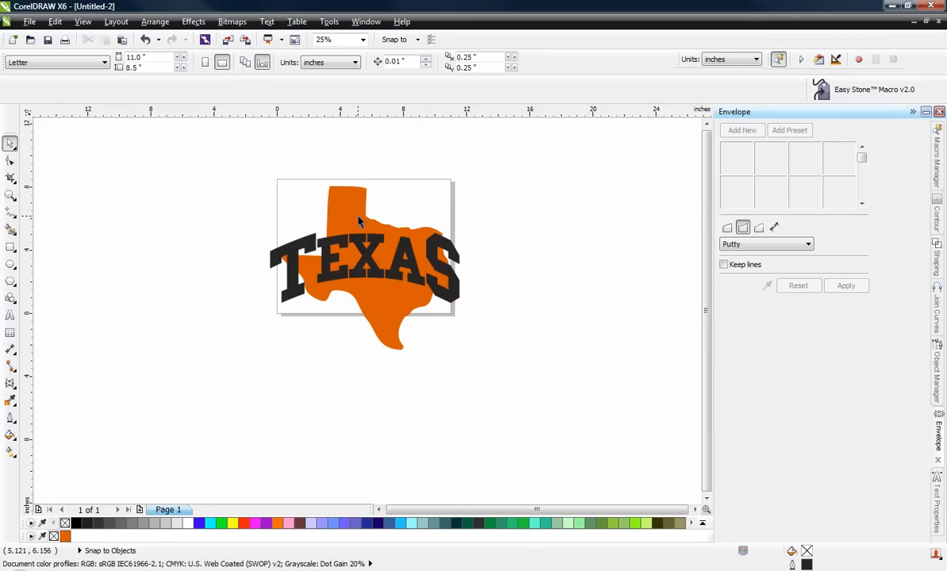
scroll(358, 216, up, 1)
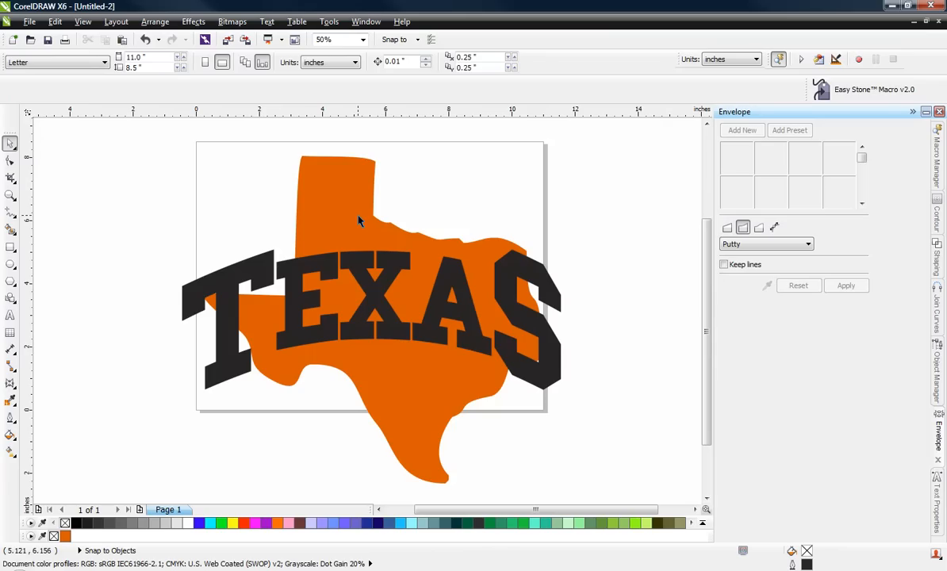
click(357, 216)
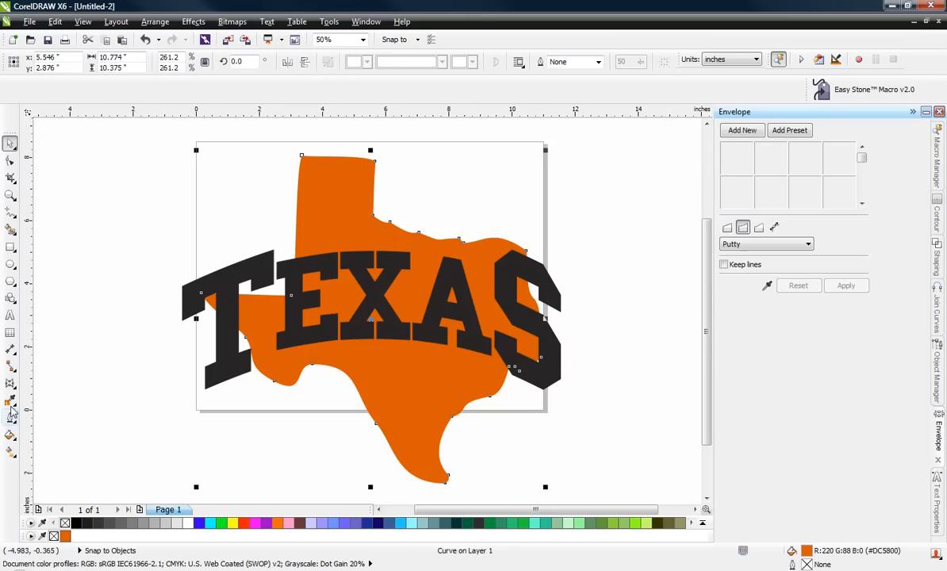
click(10, 383)
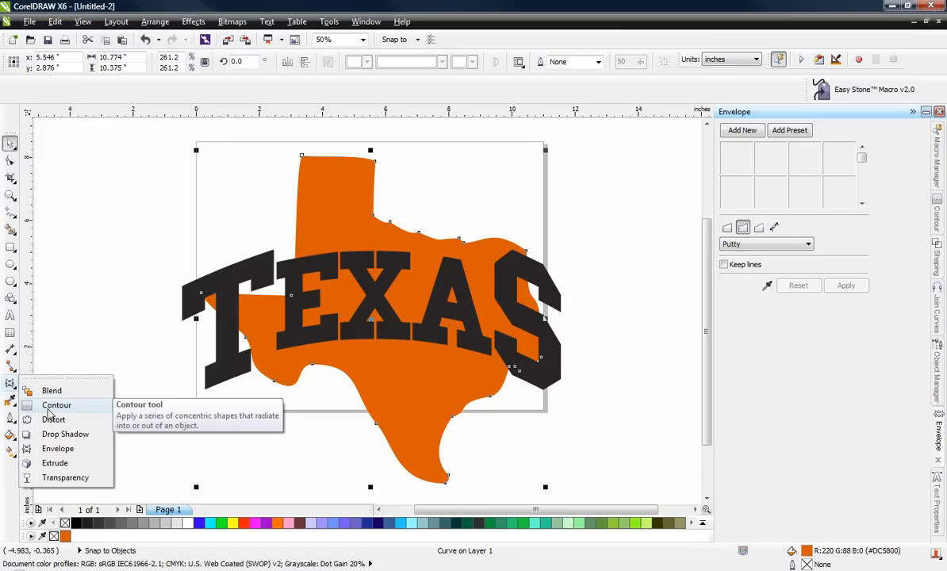
click(53, 405)
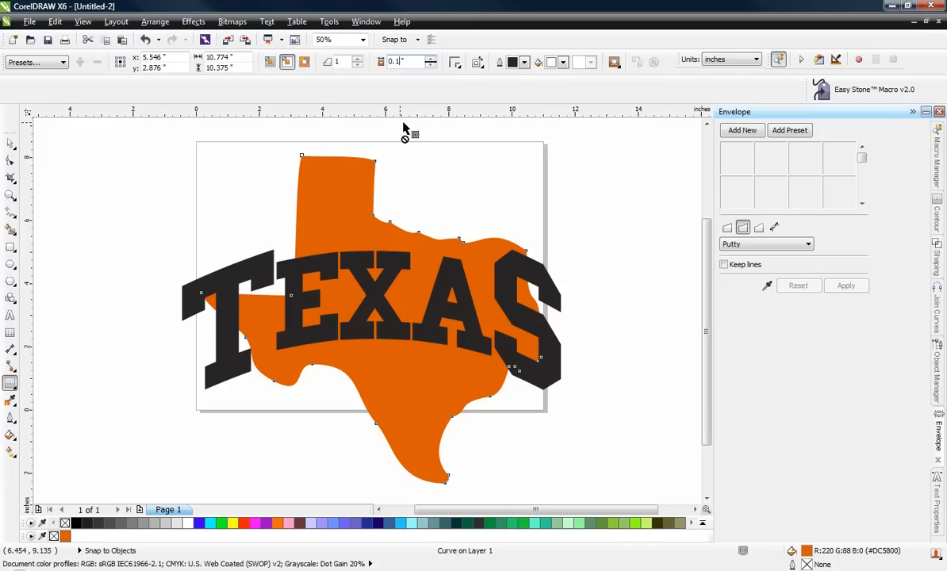
text(5)
click(288, 63)
key(Return)
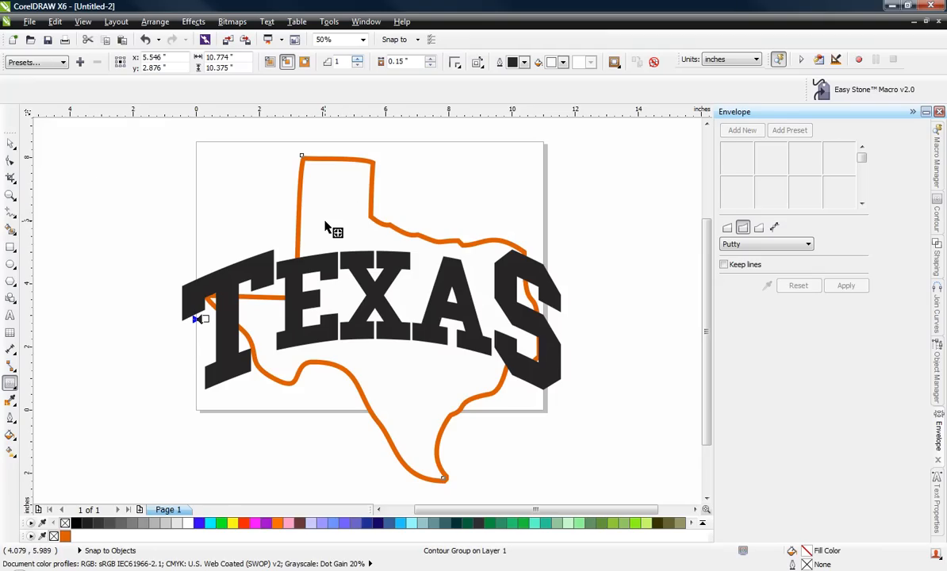
click(10, 143)
click(140, 230)
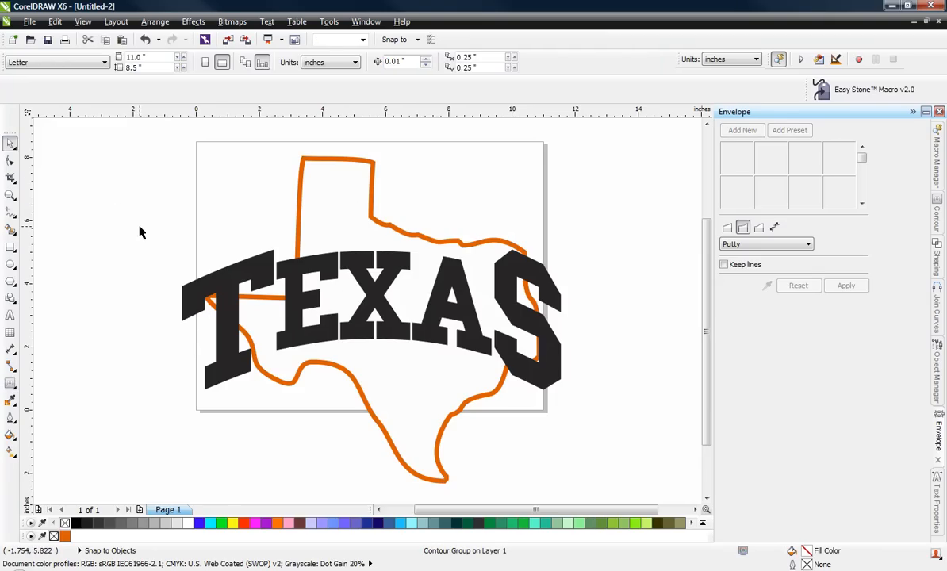
- Apply a one-step outside contour with a 0.15-inch offset and red fill to the TEXAS lettering group, and deselect it
click(226, 280)
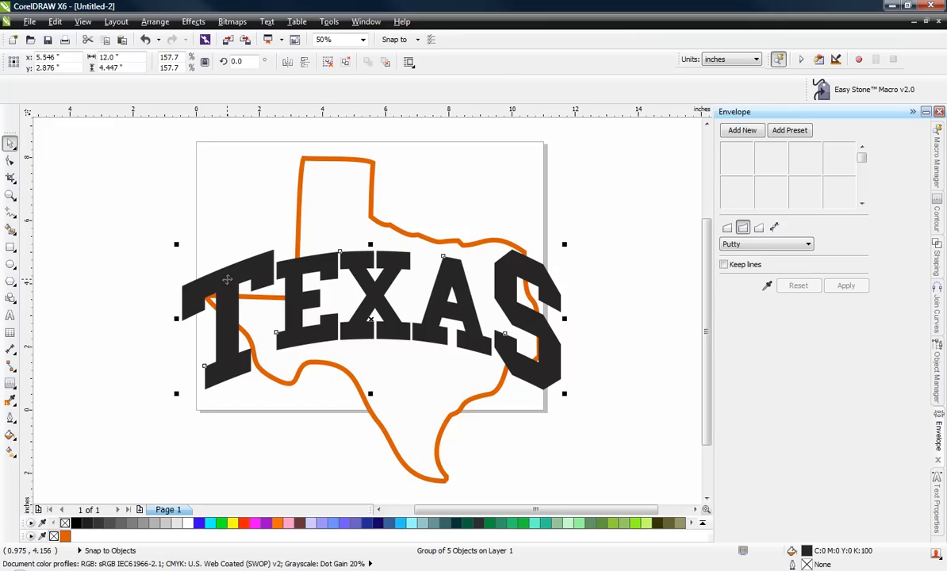
click(11, 383)
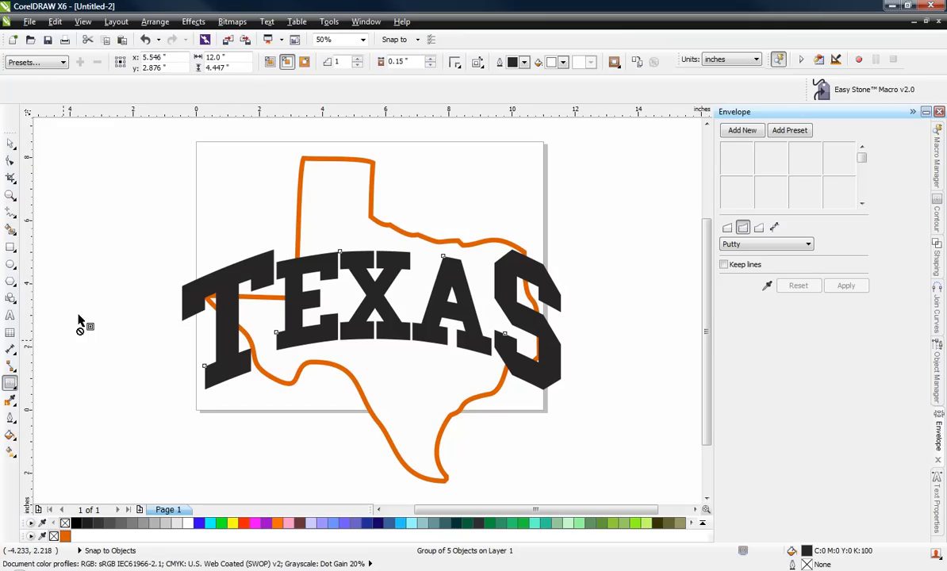
click(304, 61)
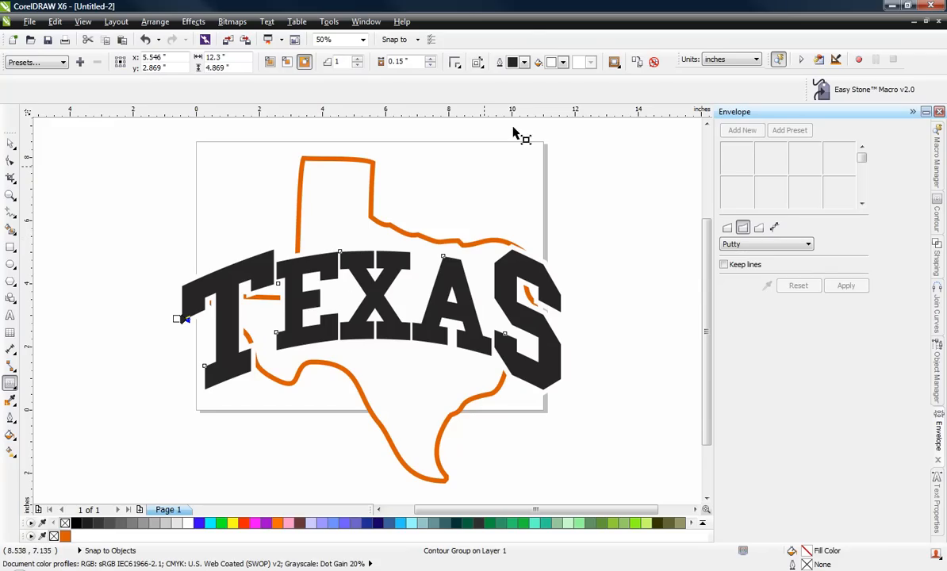
click(563, 63)
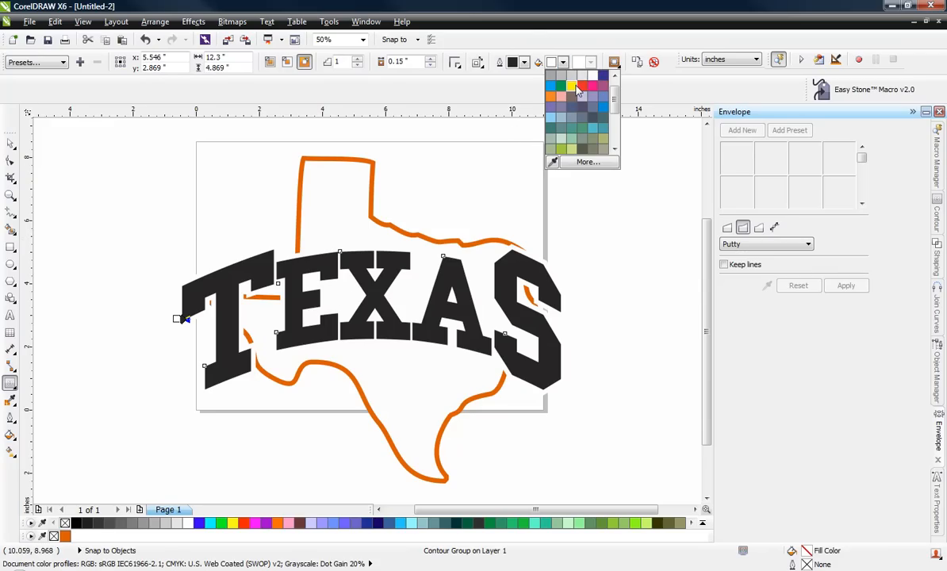
click(587, 85)
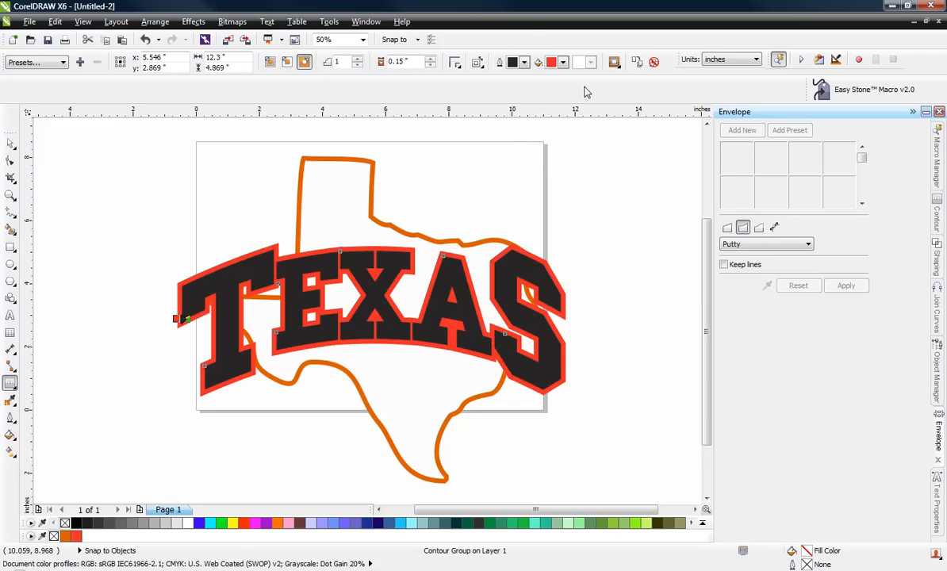
click(10, 143)
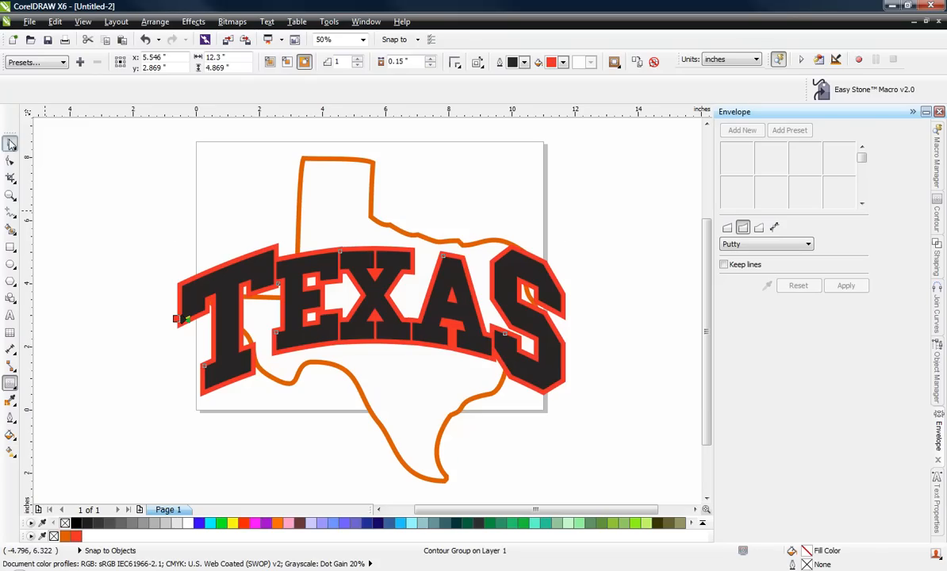
click(187, 265)
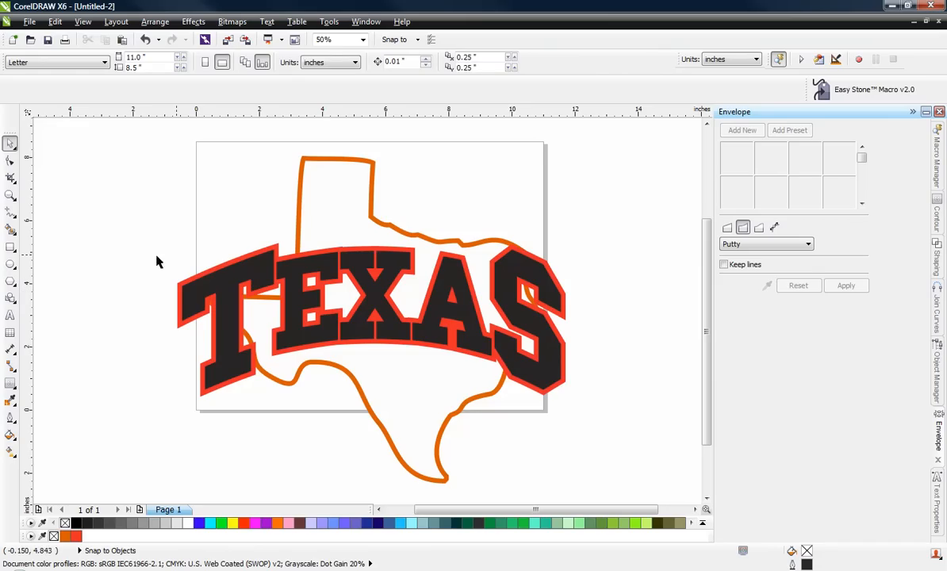
- Reposition the contoured state outline behind the lettering, with its center at about X 5.34 and Y 3.11 inches
click(340, 198)
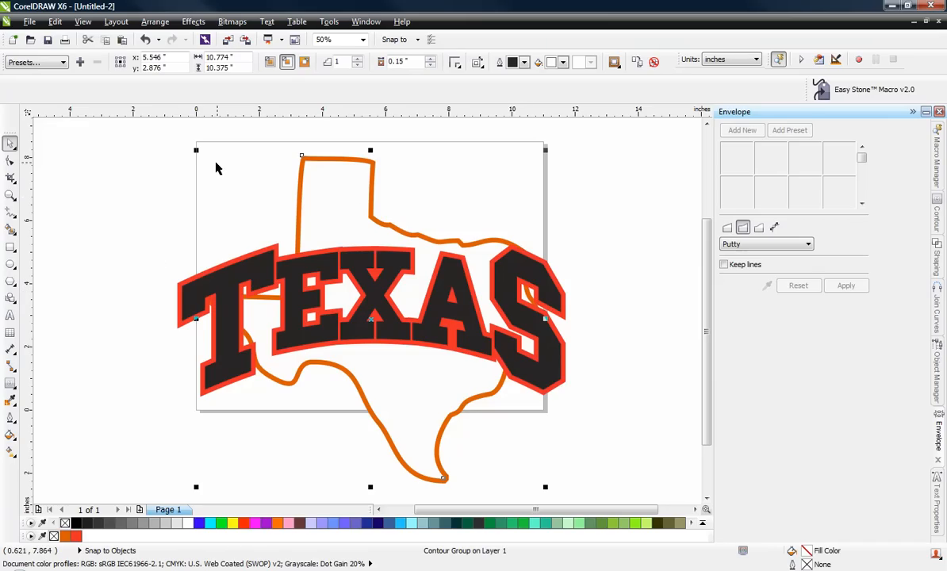
mouse_move(319, 205)
mouse_down()
mouse_move(330, 205)
mouse_move(322, 223)
mouse_move(332, 207)
mouse_up()
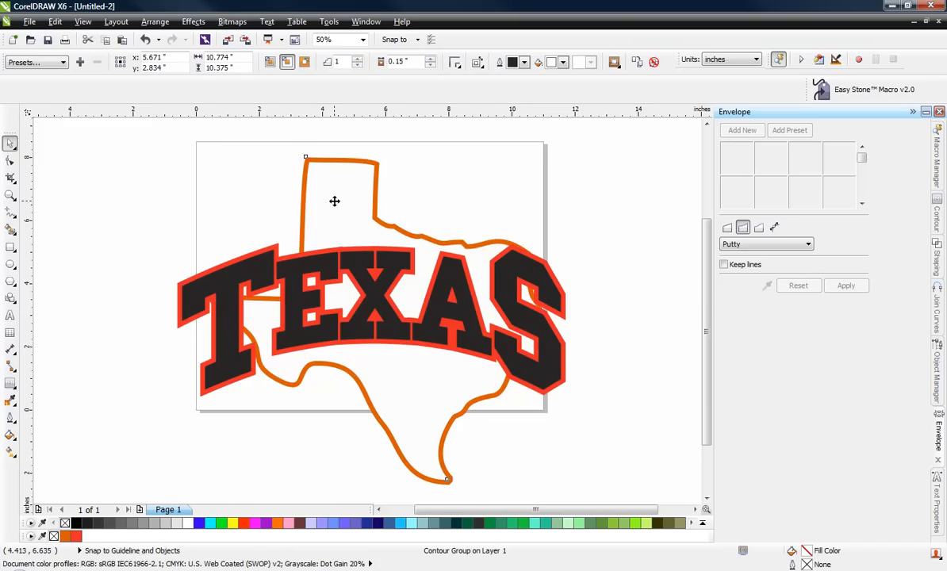
click(334, 206)
drag(351, 203, 347, 201)
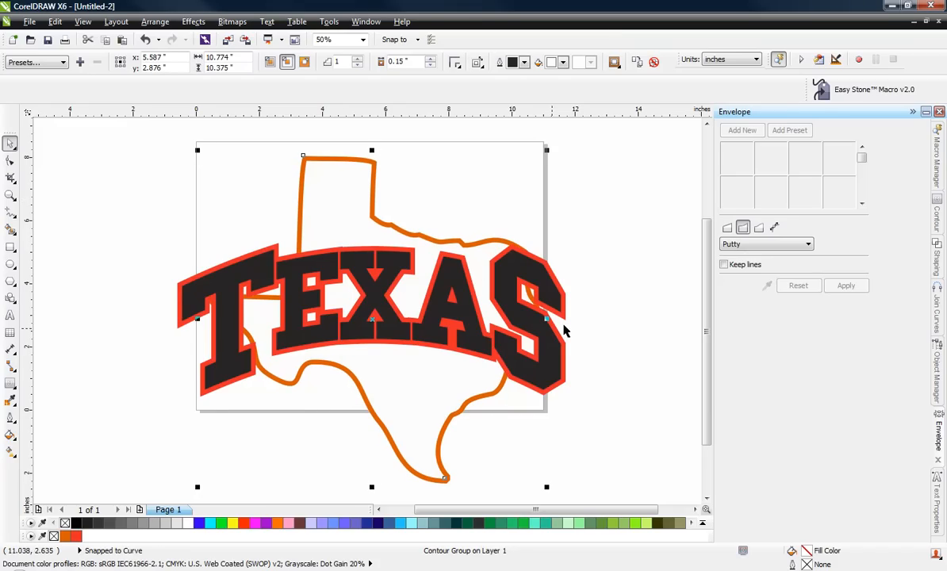
drag(336, 175, 333, 172)
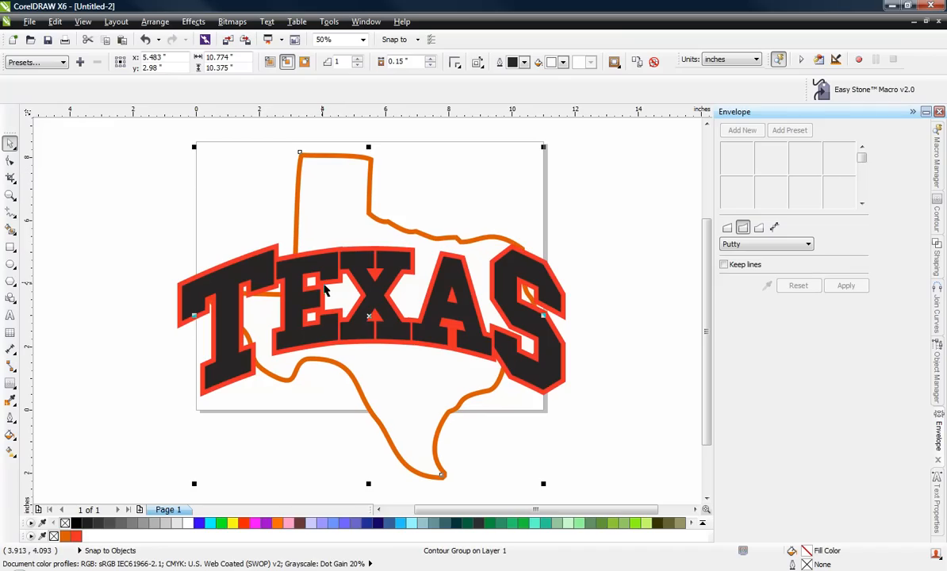
drag(363, 366, 358, 355)
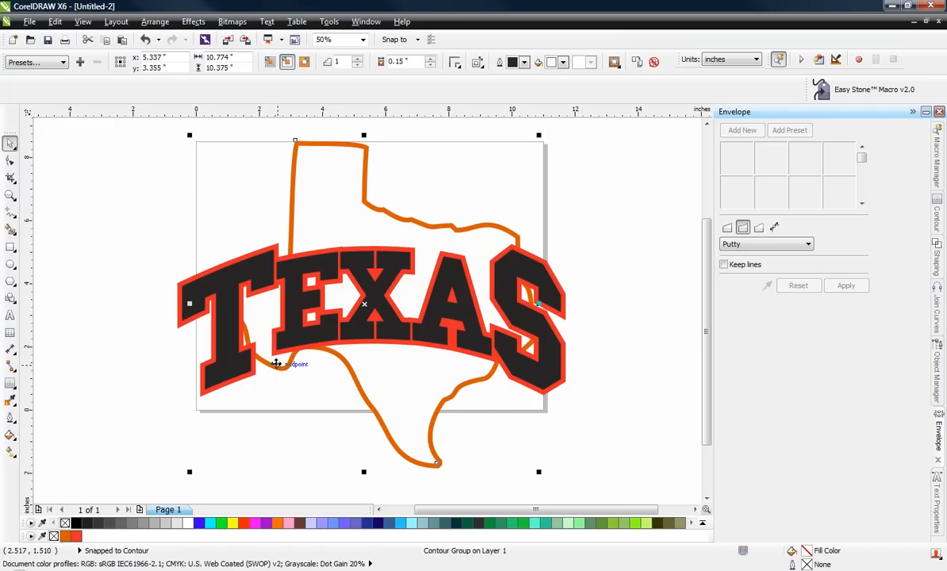
key(Down)
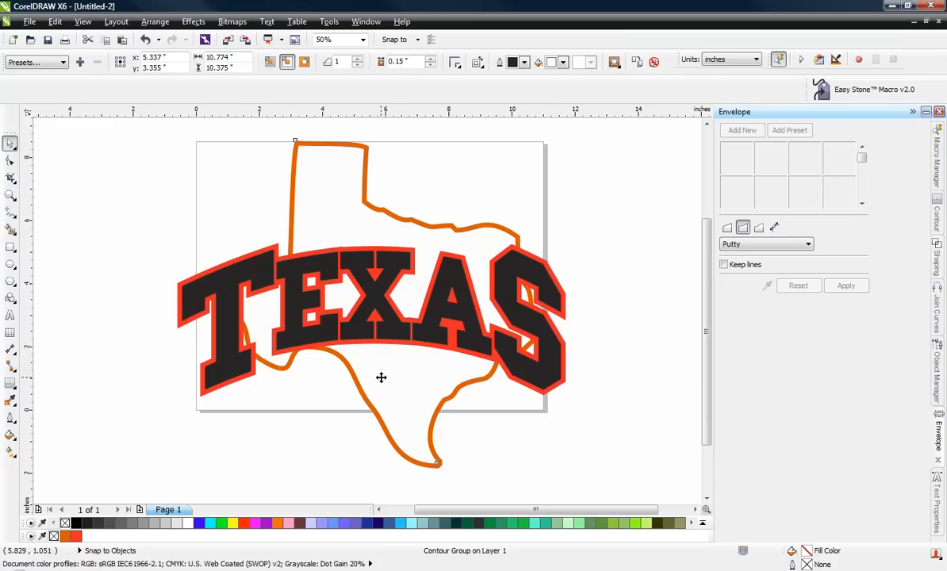
key(Down)
key(Down)
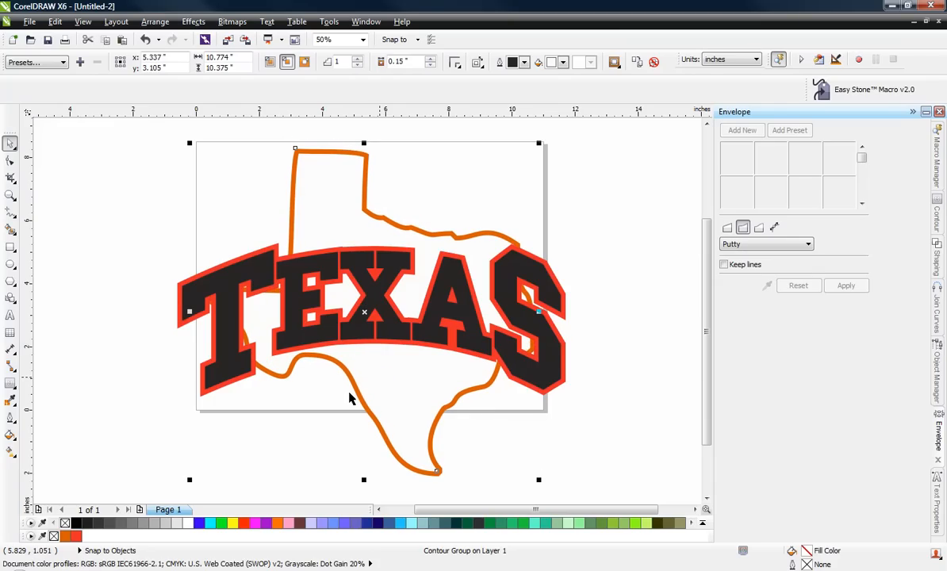
- Examine where the state outline shows around and between the T and E of the lettering
scroll(305, 363, up, 2)
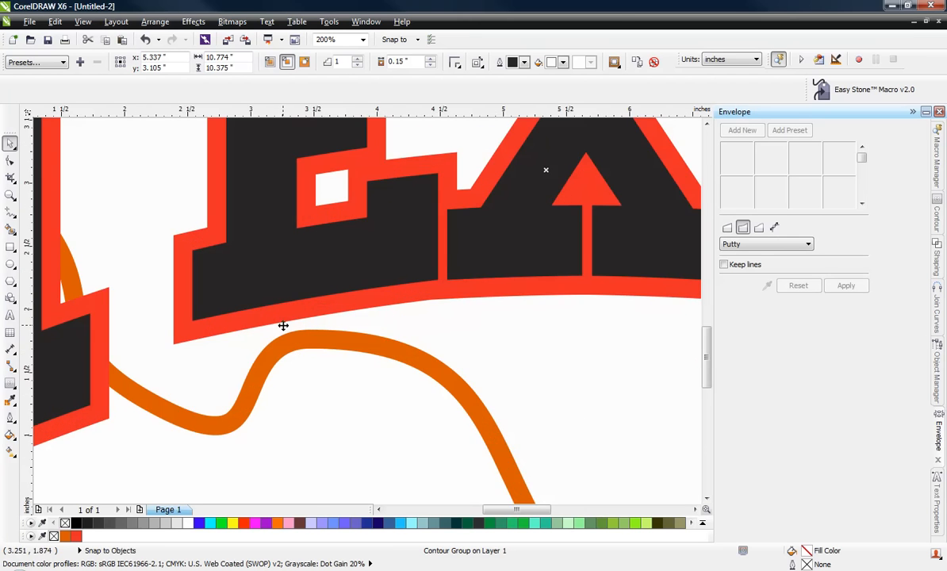
scroll(288, 321, down, 1)
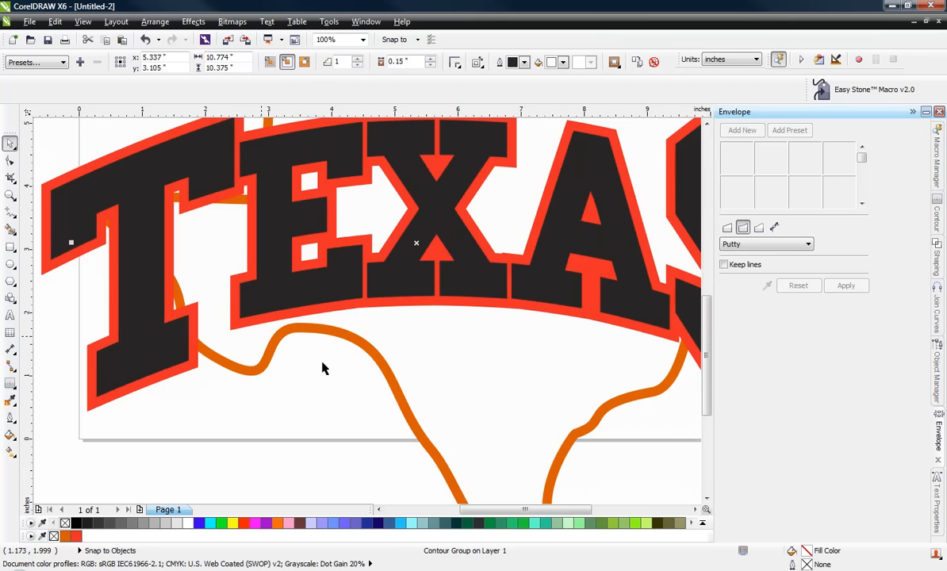
scroll(322, 367, down, 1)
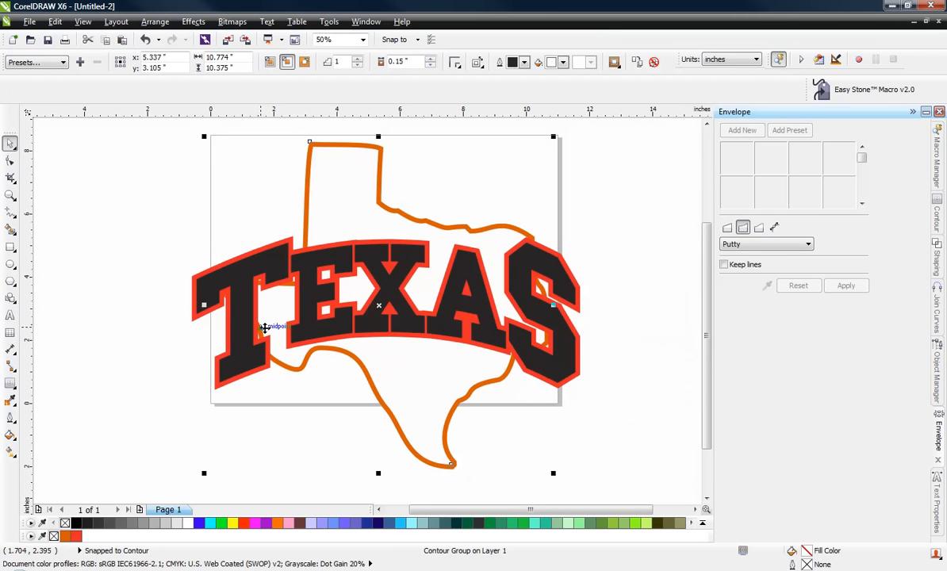
scroll(264, 328, up, 1)
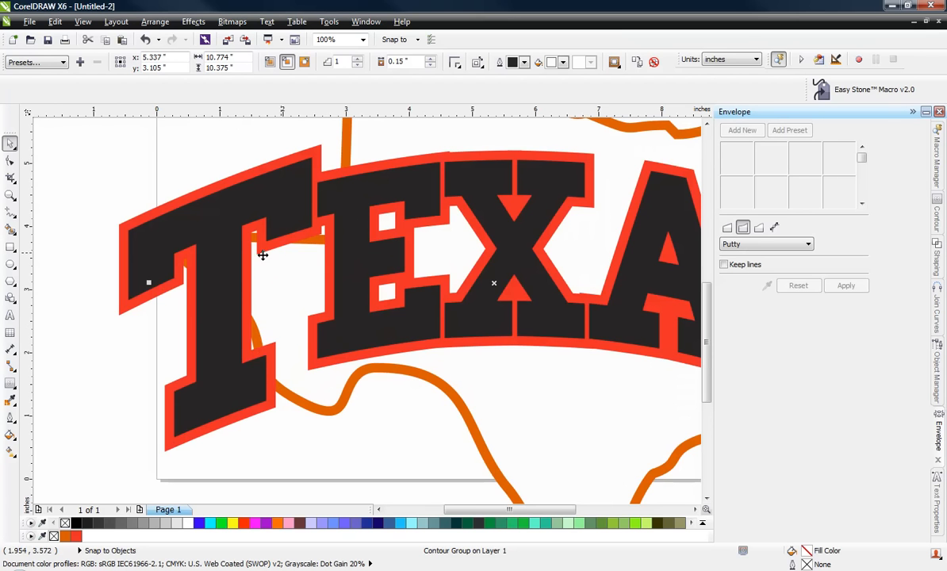
scroll(227, 264, down, 1)
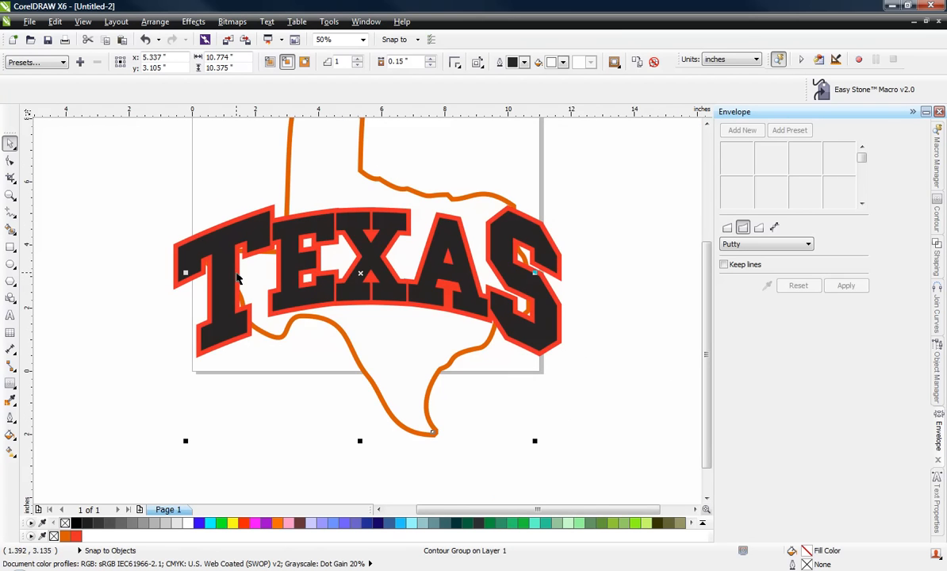
scroll(243, 269, up, 1)
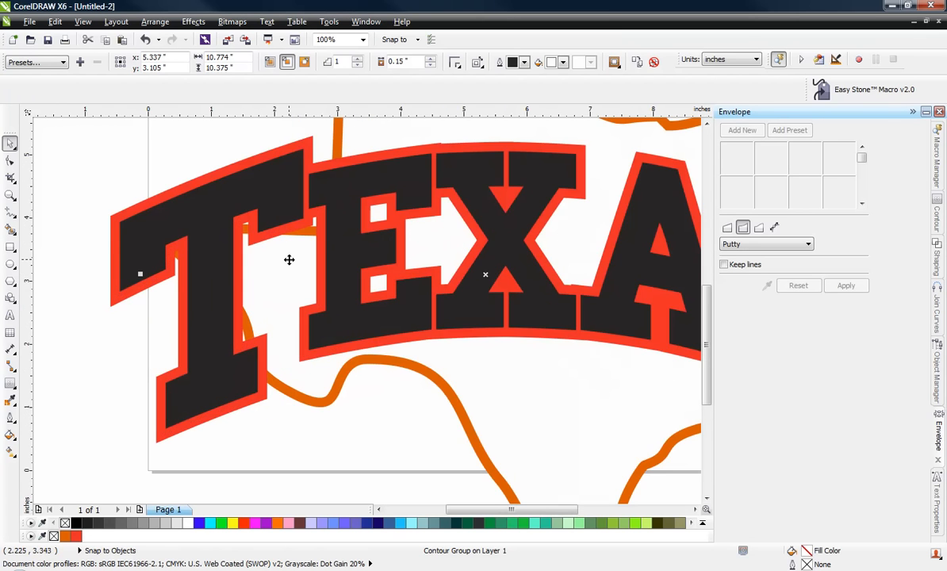
scroll(289, 259, down, 1)
scroll(288, 256, up, 1)
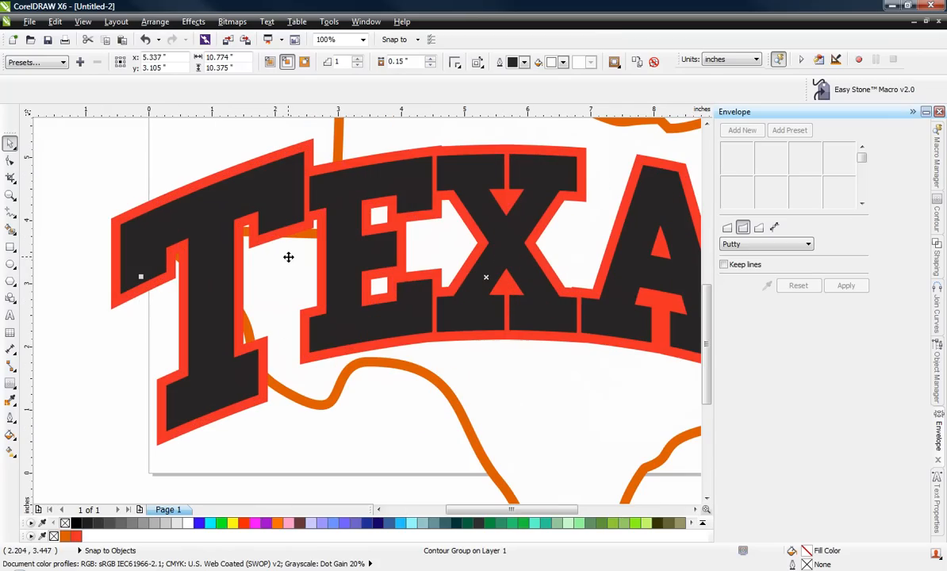
- Add a node to the state curve behind the E and move the nearby corner node about 0.68 inches up and left behind the lettering
click(65, 182)
scroll(300, 235, up, 1)
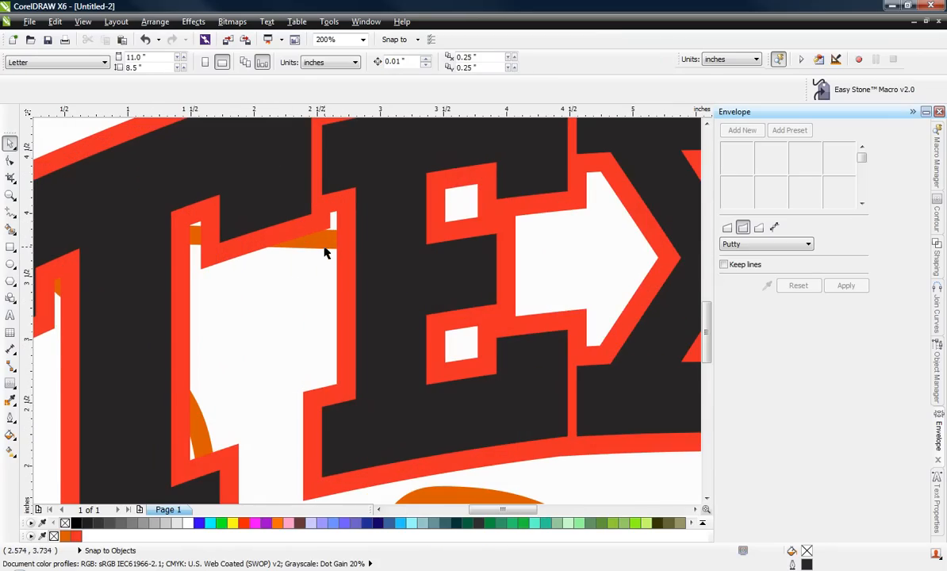
click(323, 241)
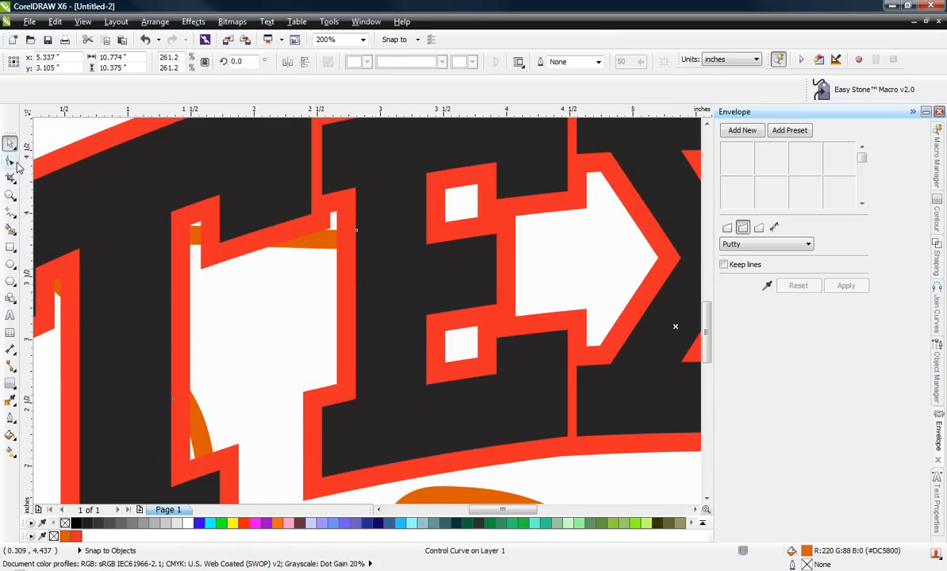
click(11, 160)
scroll(230, 226, down, 1)
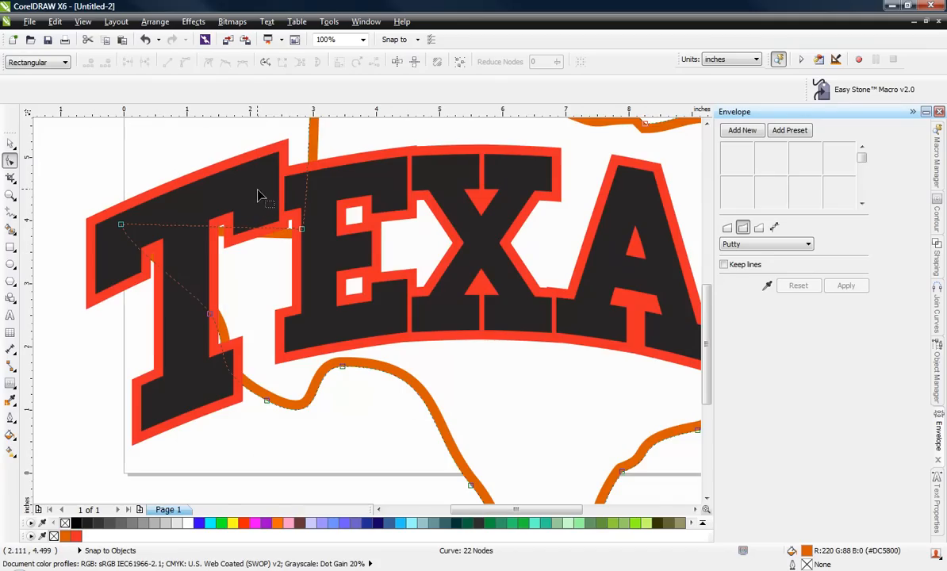
scroll(258, 194, up, 1)
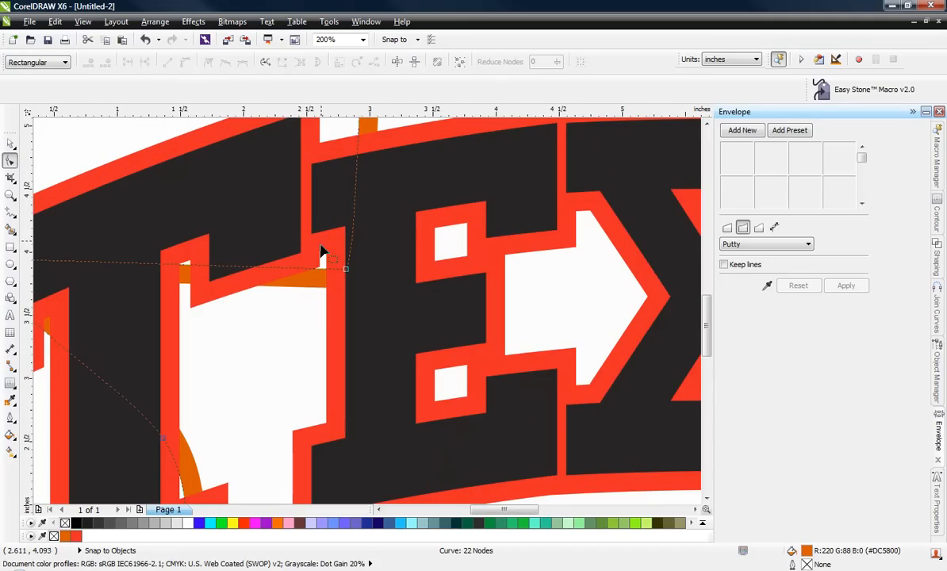
double_click(355, 190)
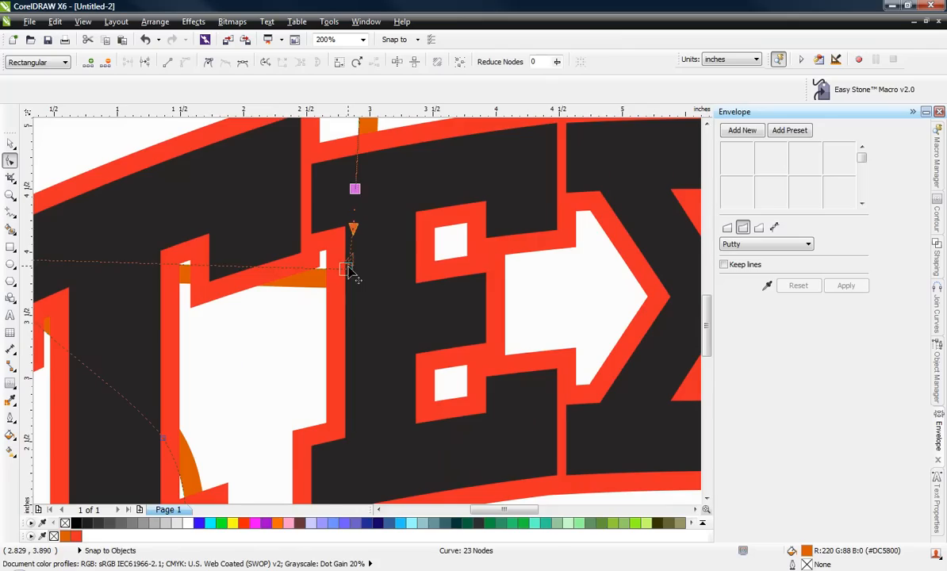
drag(349, 270, 307, 189)
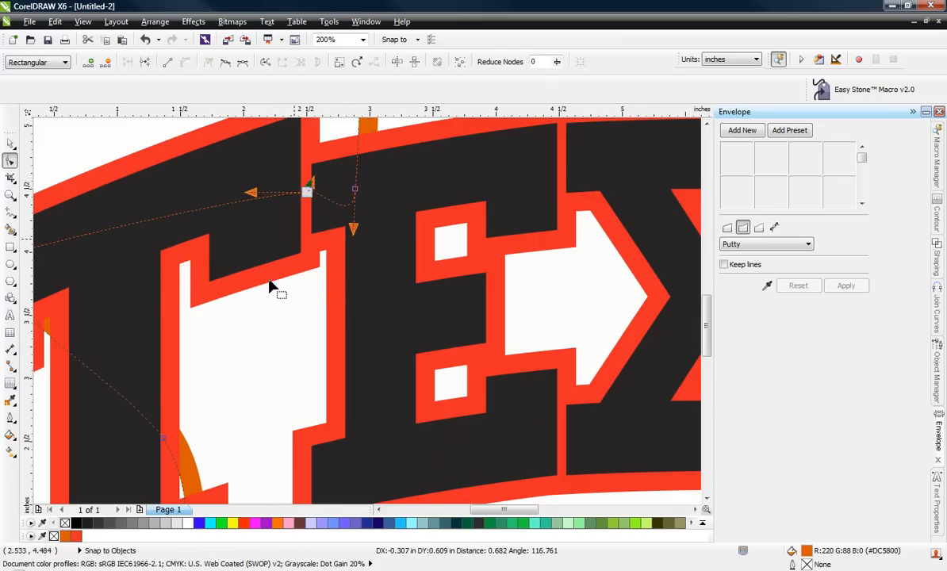
scroll(262, 273, down, 2)
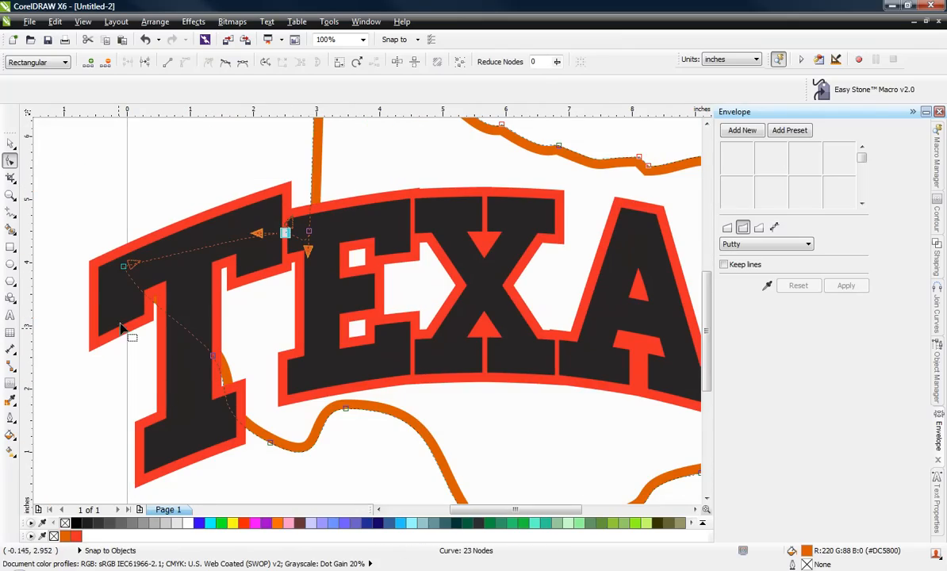
- Bend the state curve segment behind the T and move the node at its stem about 0.3 inches left behind the letter
scroll(121, 327, up, 2)
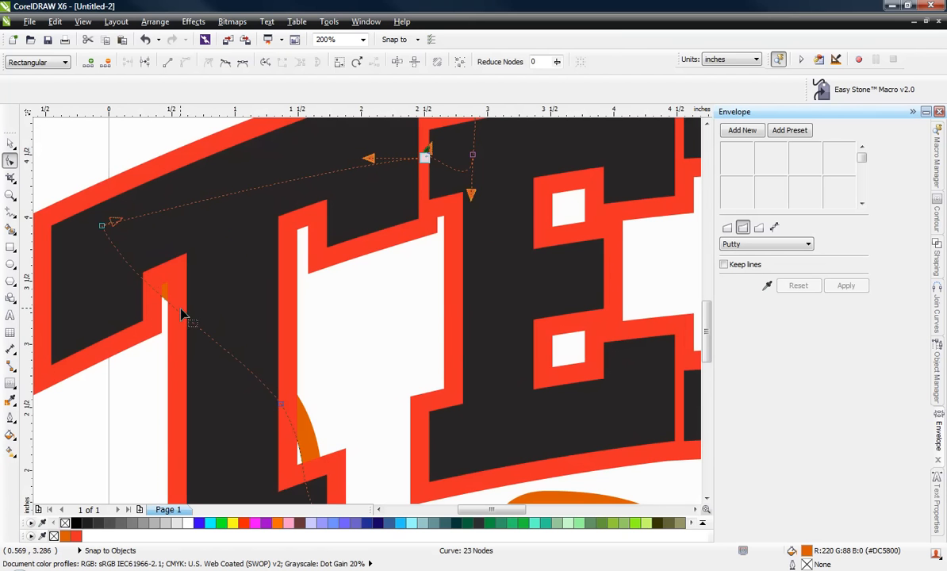
drag(181, 317, 195, 276)
scroll(200, 277, down, 2)
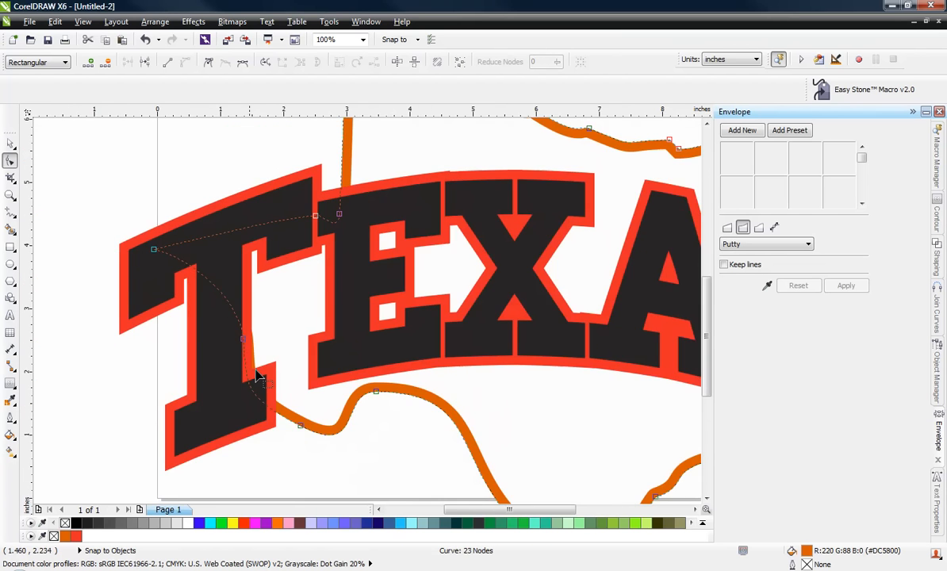
scroll(253, 372, up, 2)
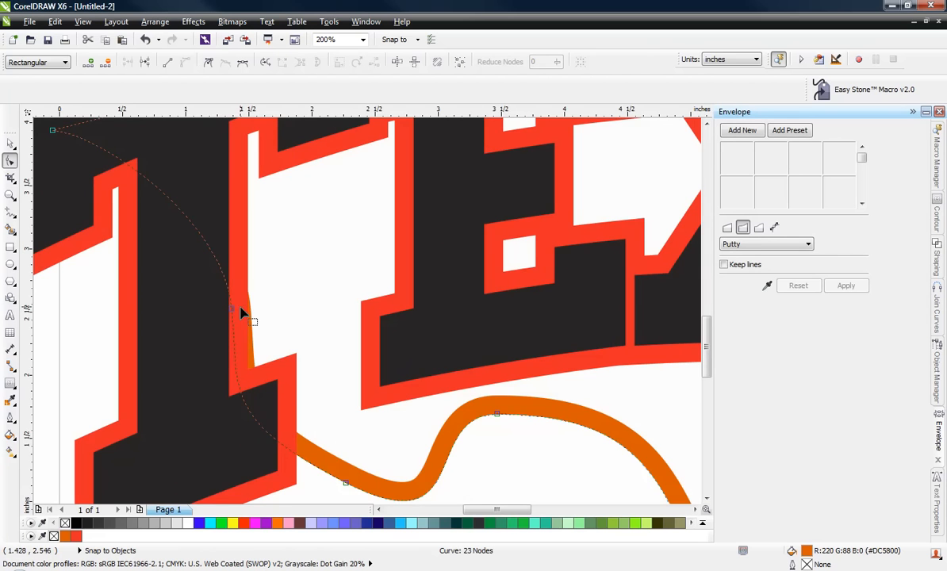
drag(237, 312, 197, 298)
scroll(198, 298, down, 4)
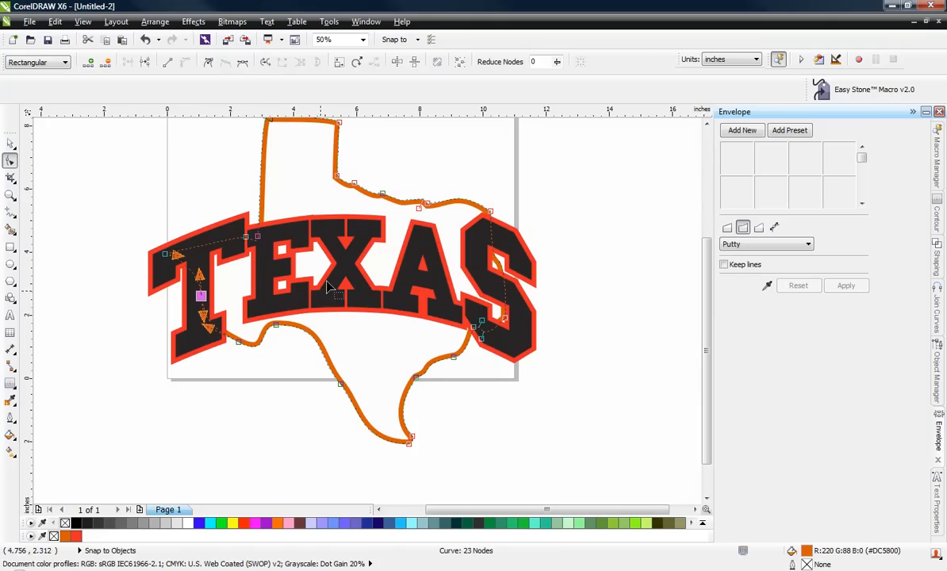
scroll(335, 249, down, 1)
scroll(331, 202, up, 1)
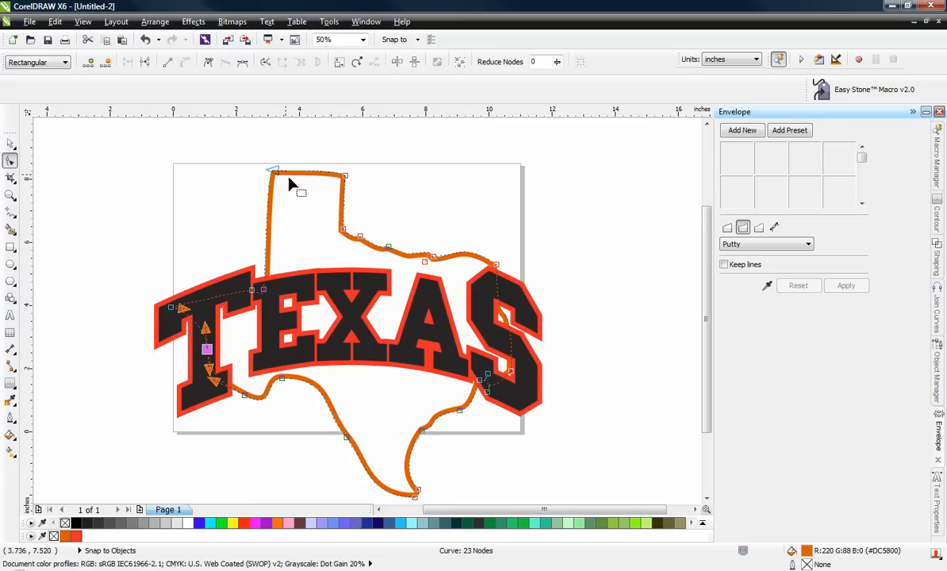
- Move the state curve node at the S's lower opening about 0.7 inches up and left, and convert the segment above it to a line
scroll(492, 292, up, 1)
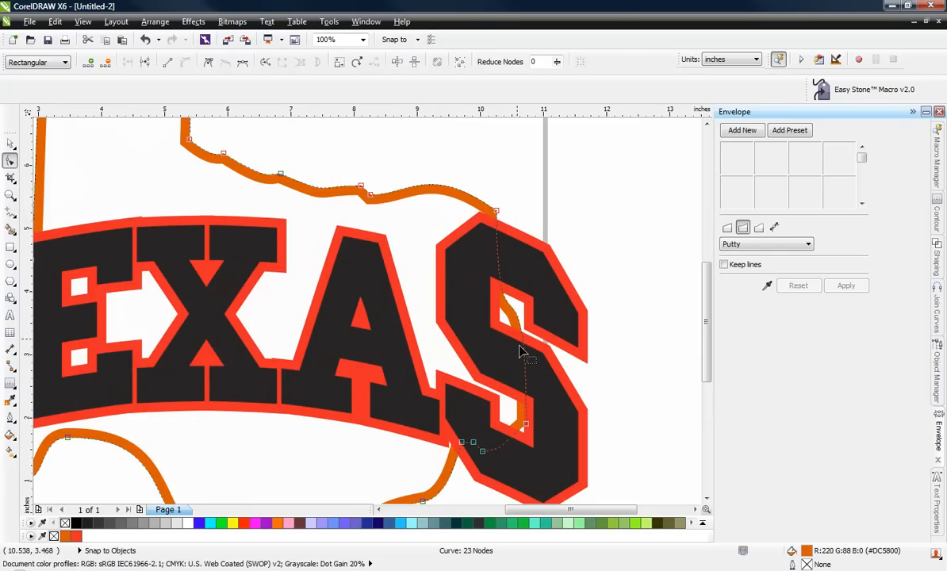
drag(530, 424, 497, 394)
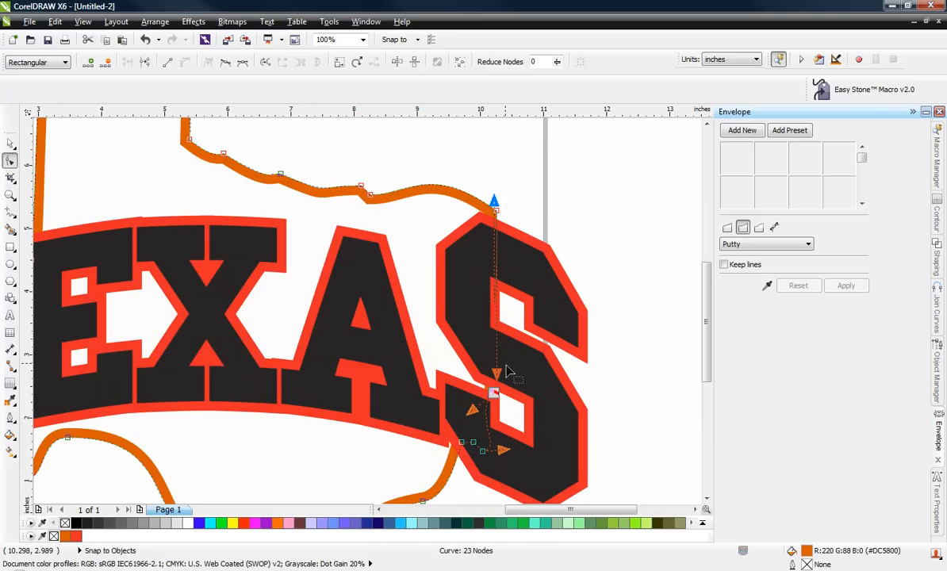
scroll(503, 312, up, 1)
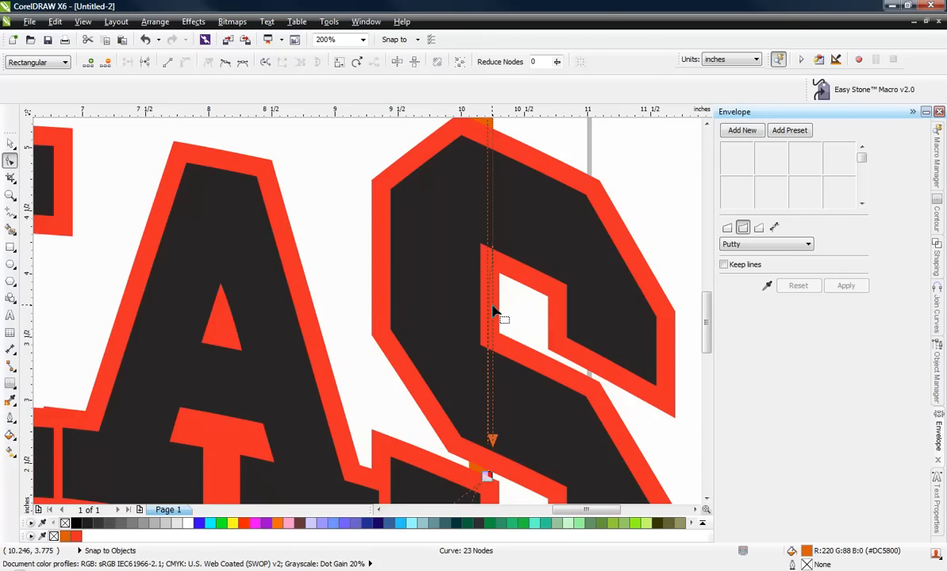
right_click(489, 311)
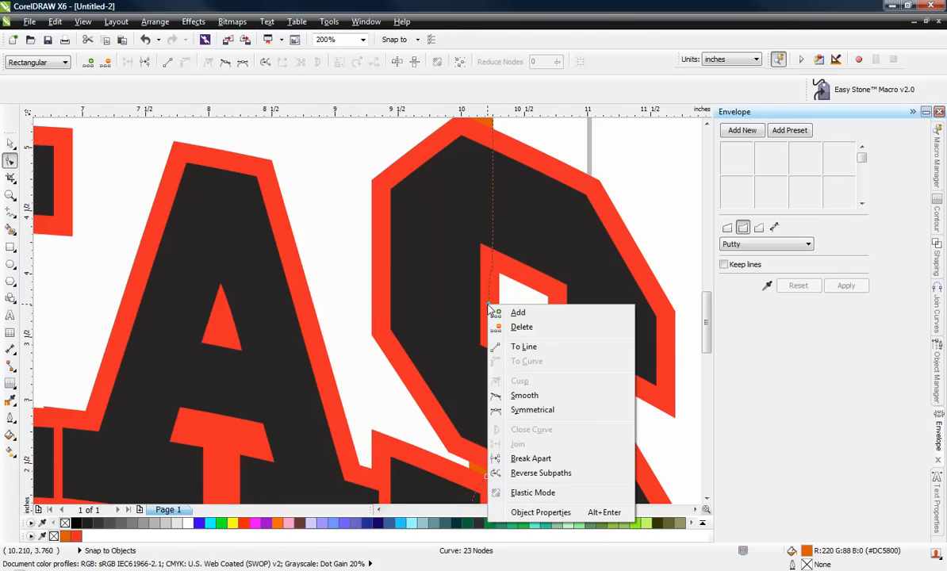
click(524, 348)
scroll(473, 260, down, 1)
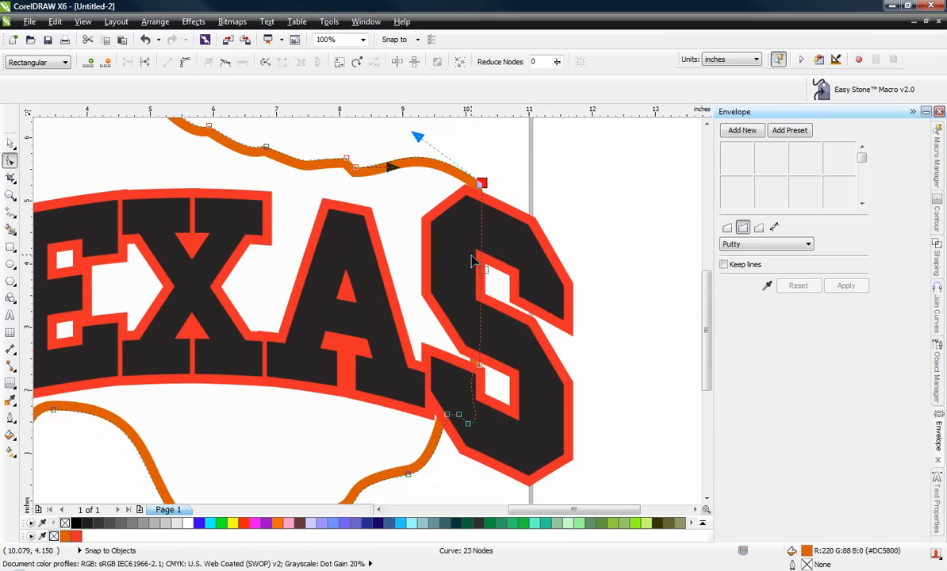
- Add a node to the state outline's straight segment behind the S, just above the letter's upper opening
scroll(480, 203, down, 1)
scroll(479, 207, up, 2)
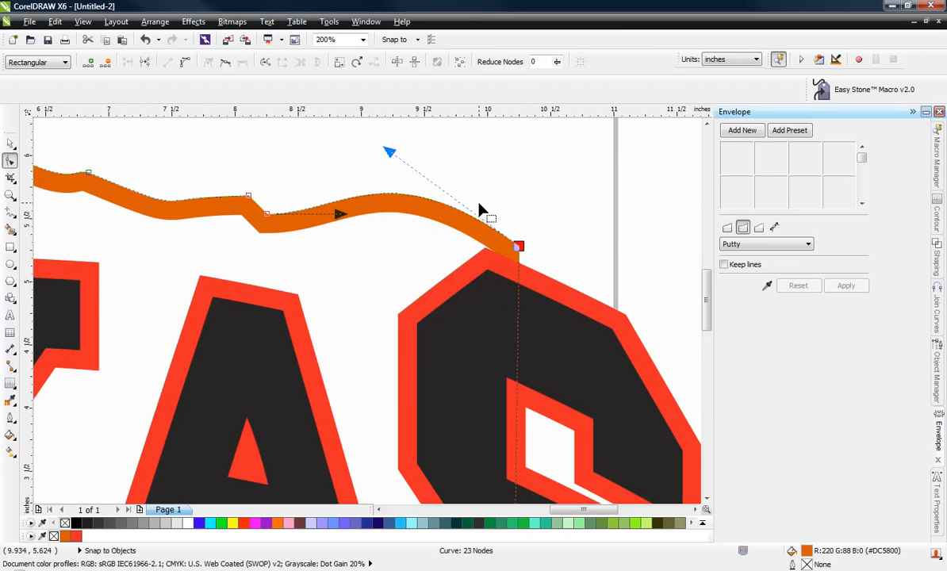
scroll(491, 252, down, 1)
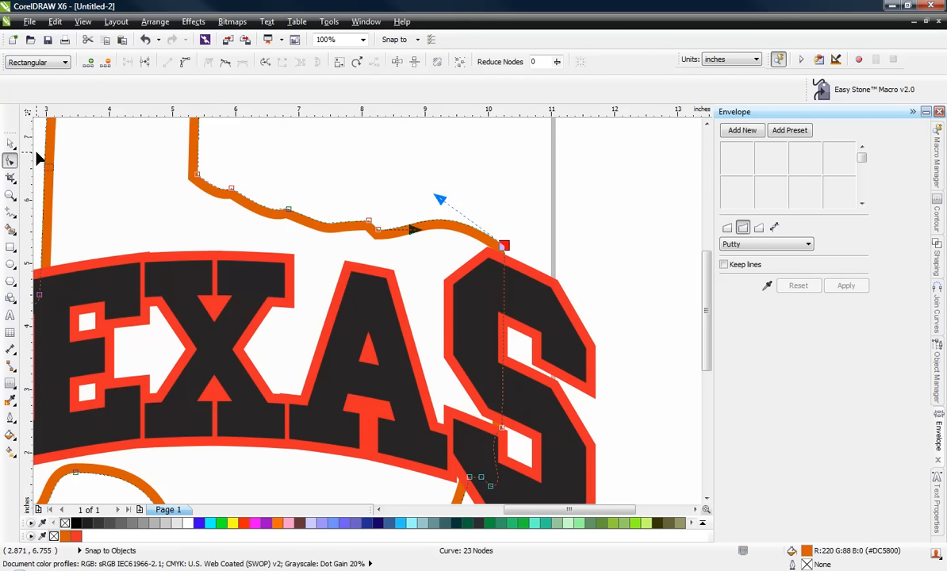
click(10, 144)
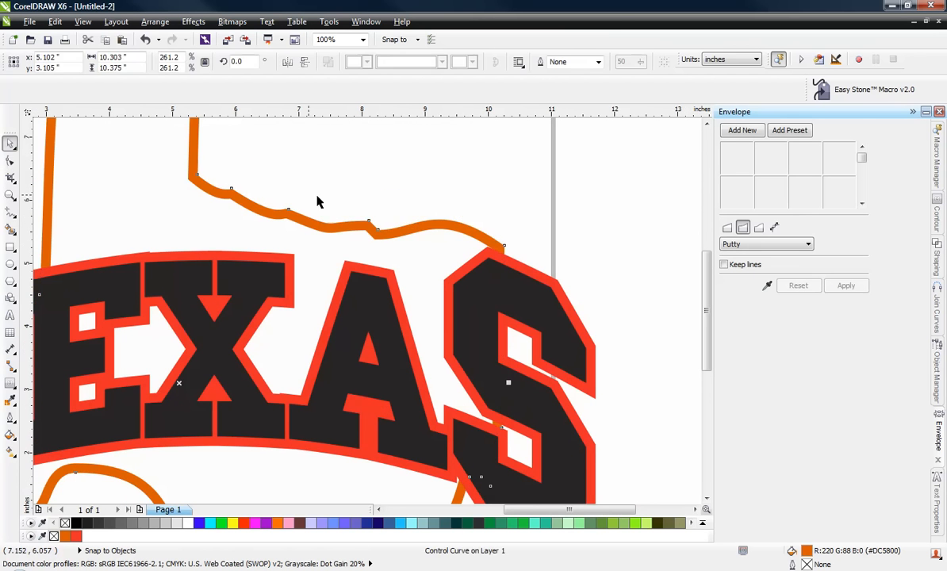
click(454, 199)
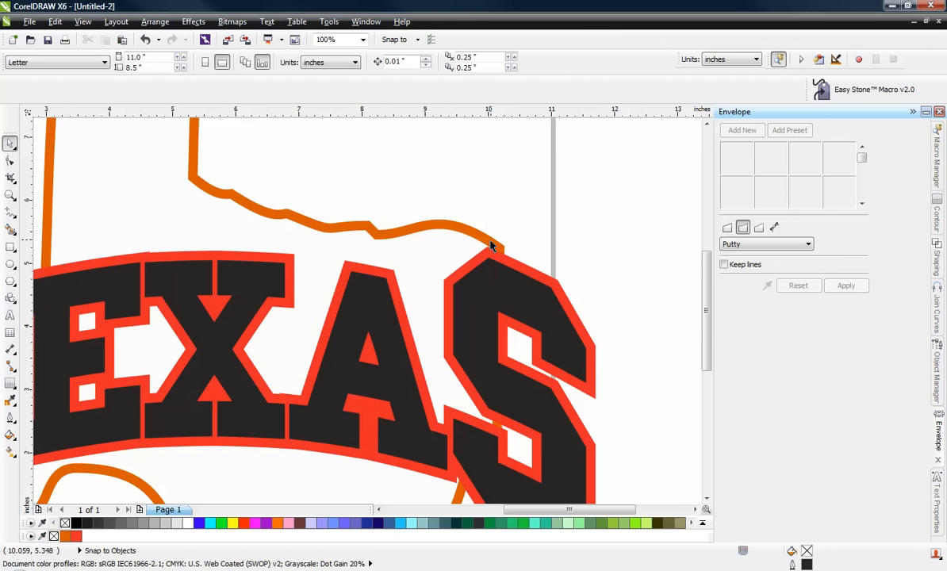
click(492, 247)
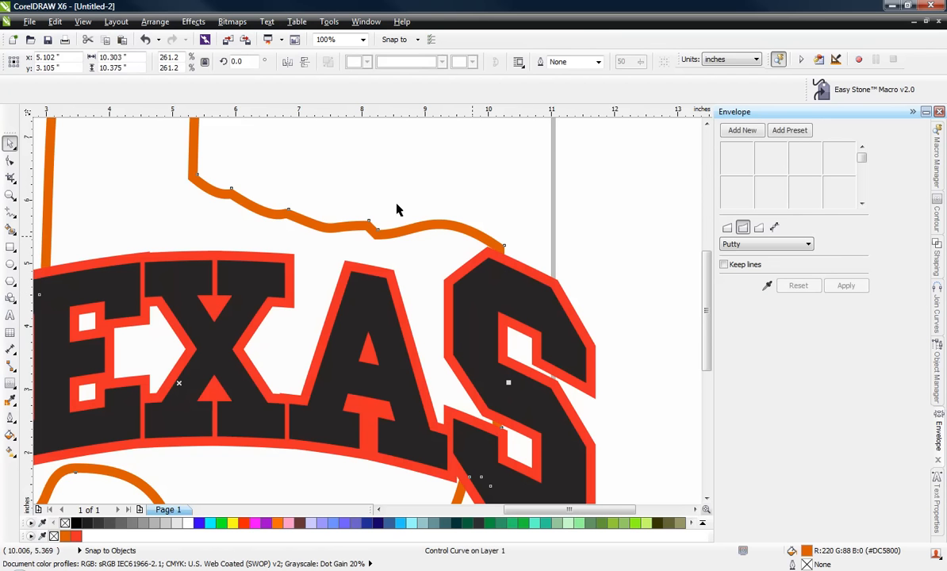
click(11, 161)
scroll(513, 273, up, 1)
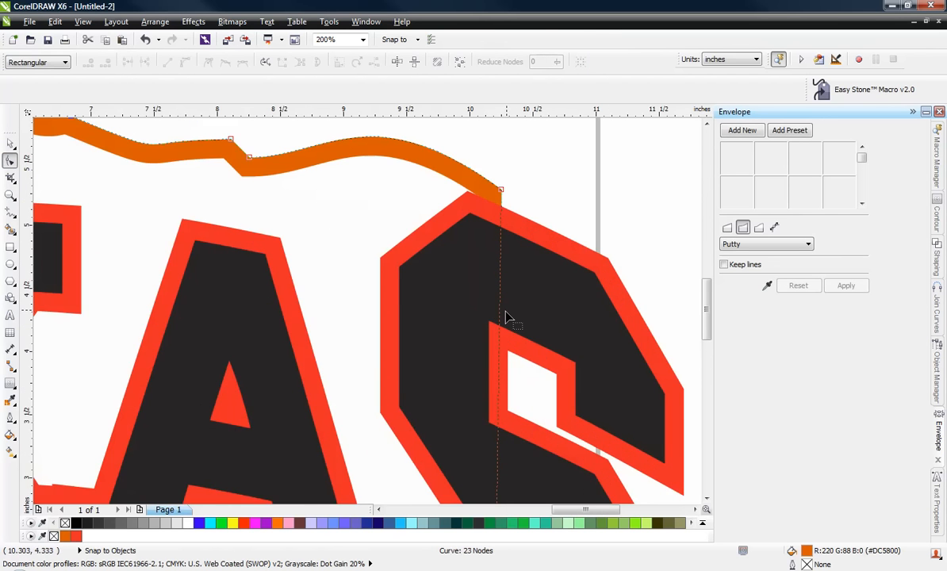
double_click(499, 312)
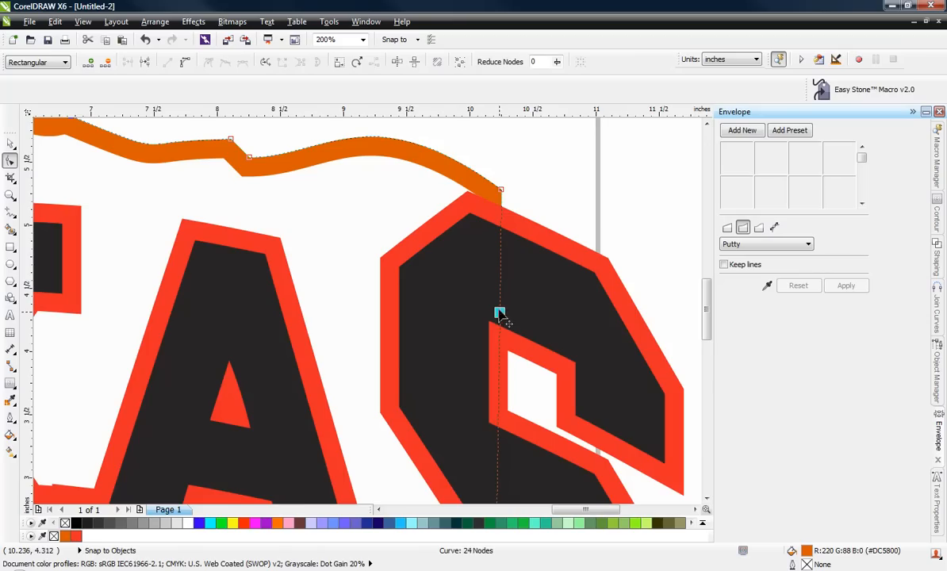
- Convert the short segment at the top of the S to a curve, bow it outward to the right behind the letter, and deselect the outline
click(500, 192)
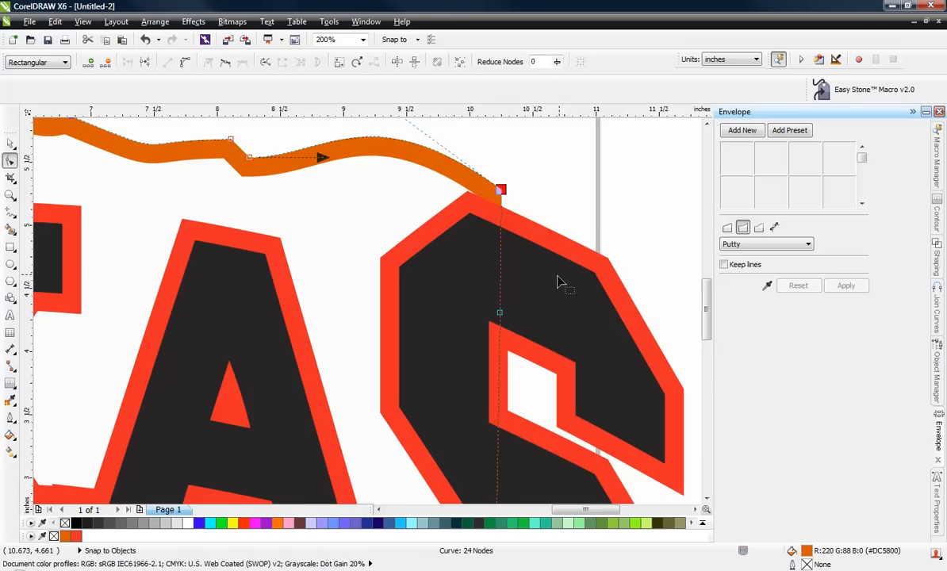
right_click(501, 194)
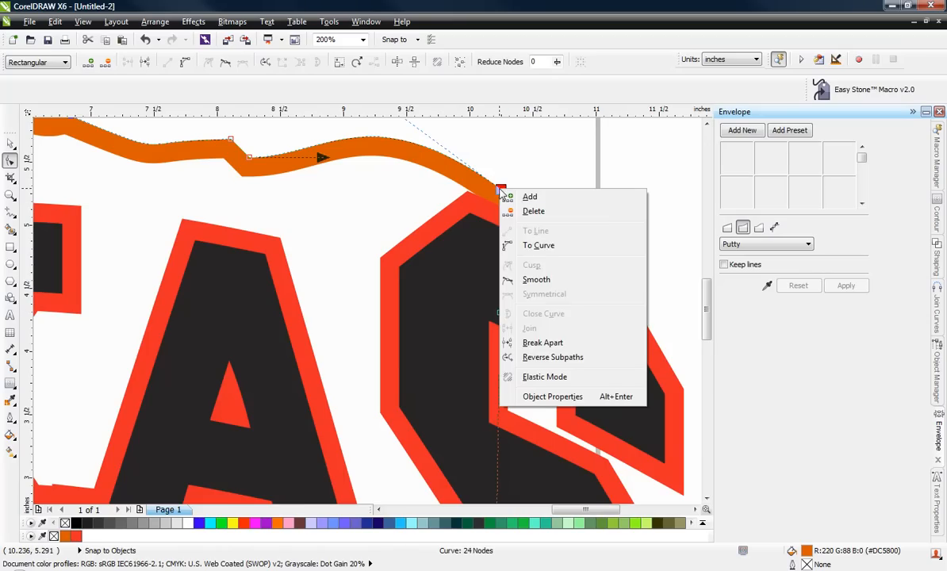
click(520, 246)
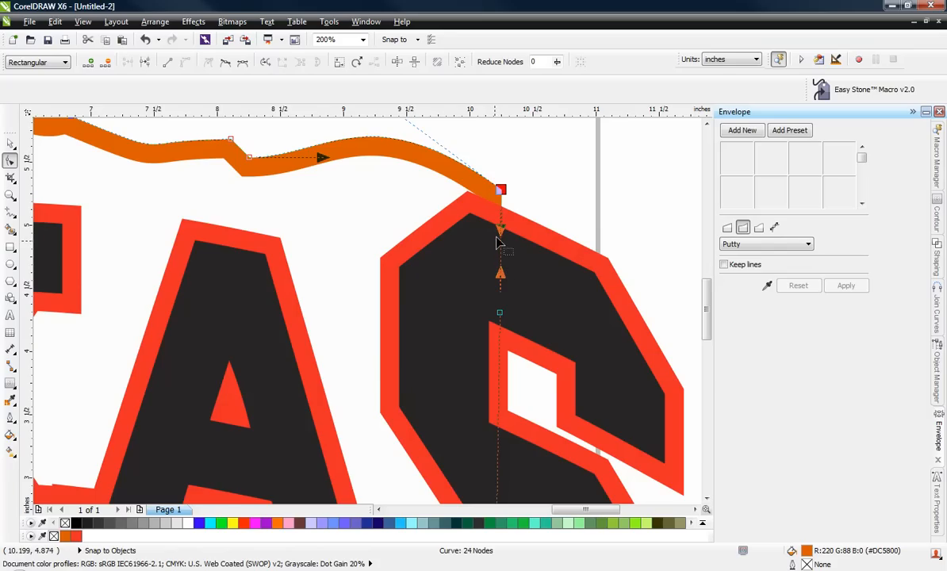
drag(500, 230, 540, 229)
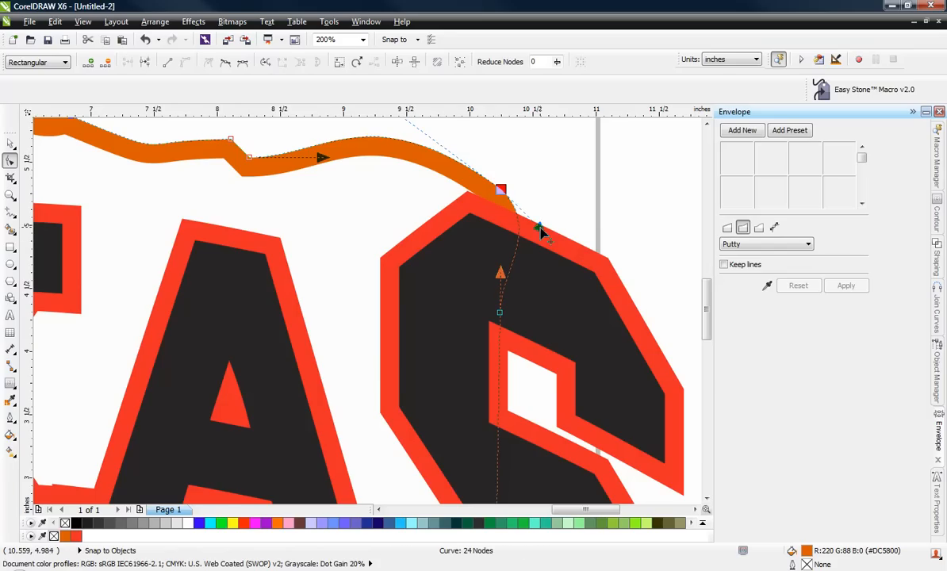
scroll(491, 154, down, 2)
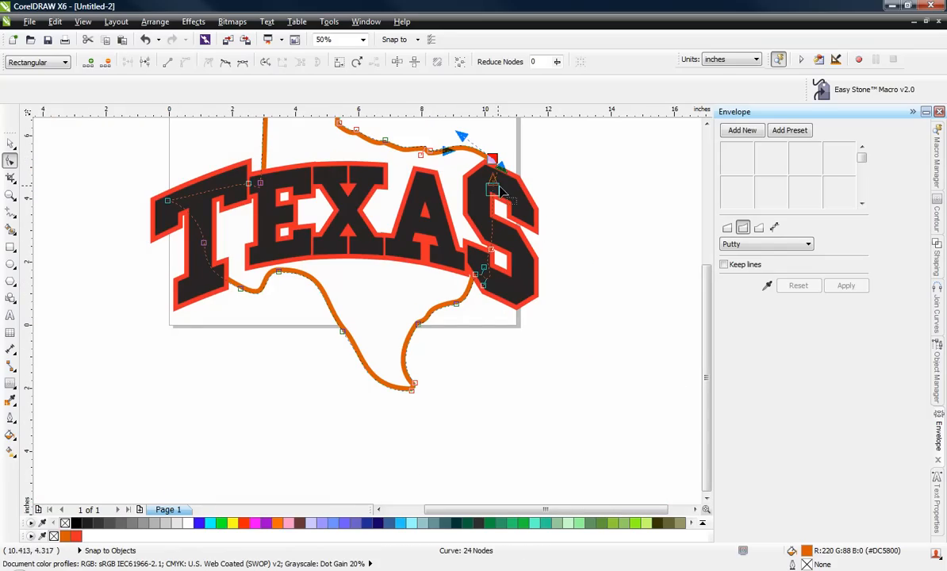
click(9, 143)
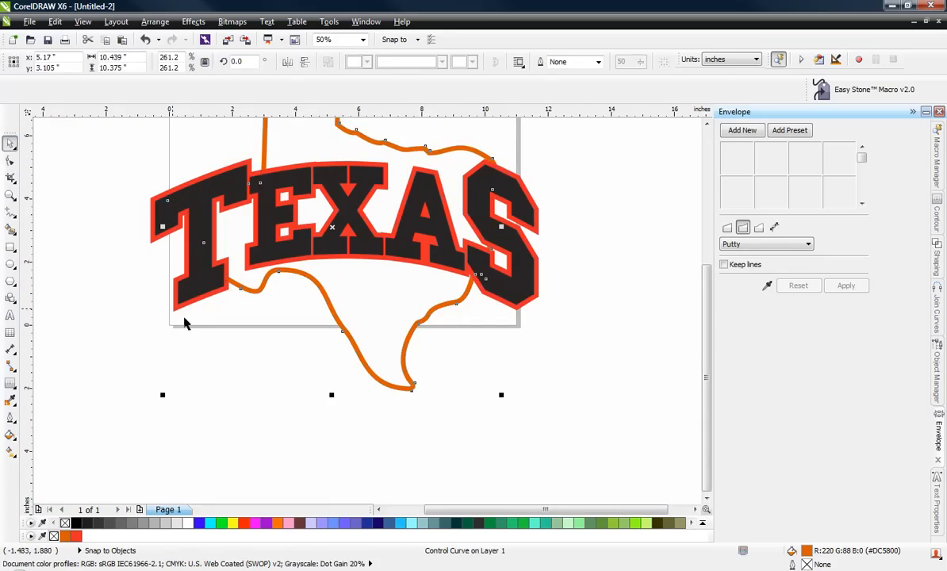
click(226, 345)
scroll(452, 306, up, 1)
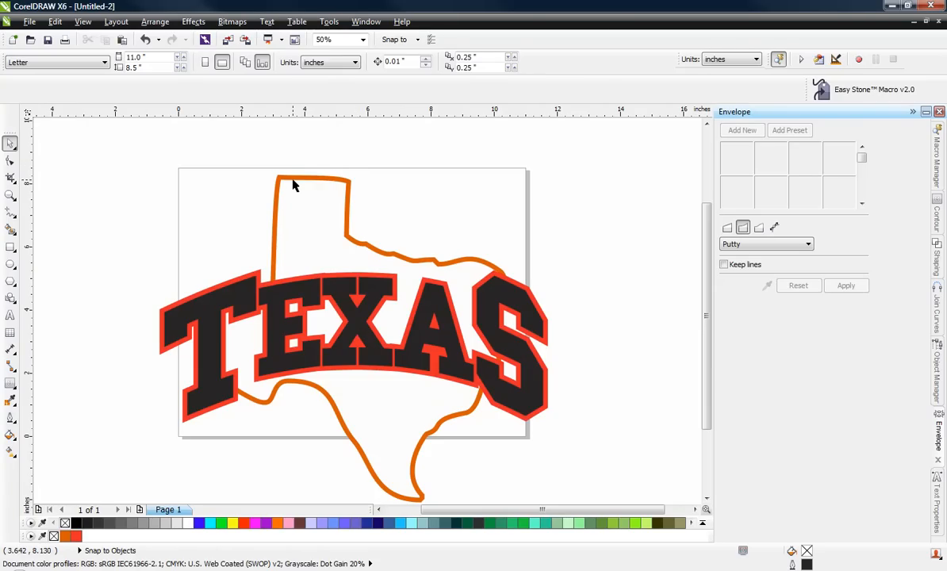
- Select the lettering and state outline together and set the overall width to 11.52 inches
scroll(292, 184, down, 1)
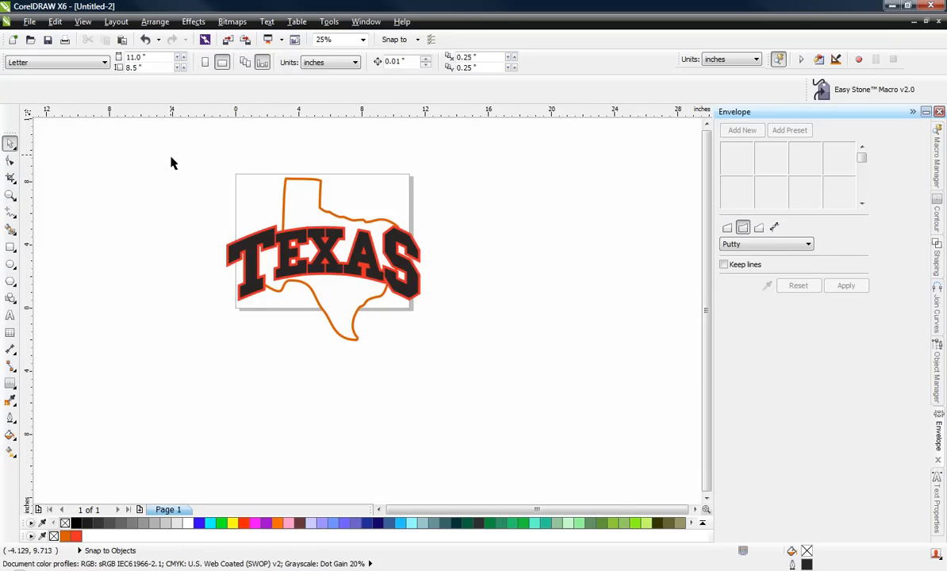
drag(169, 156, 443, 387)
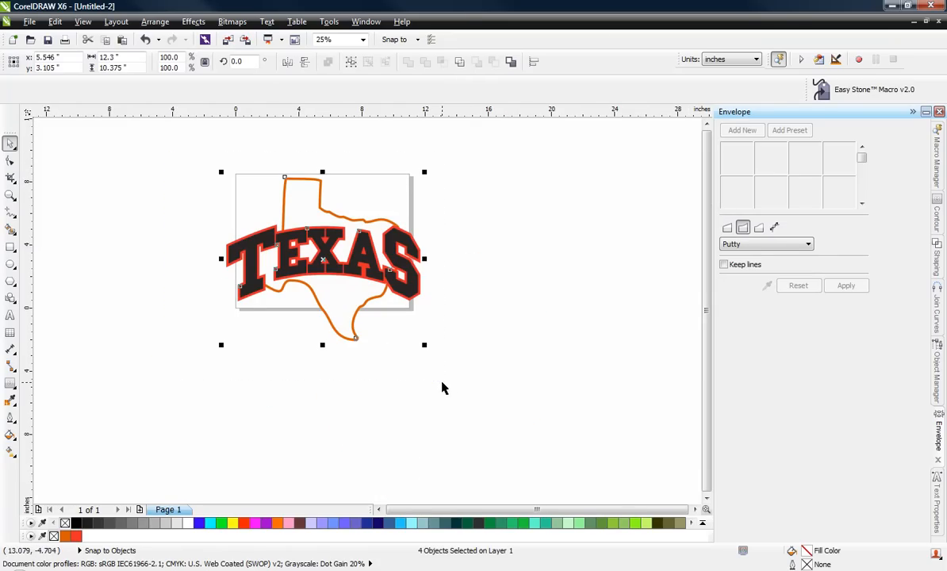
click(124, 58)
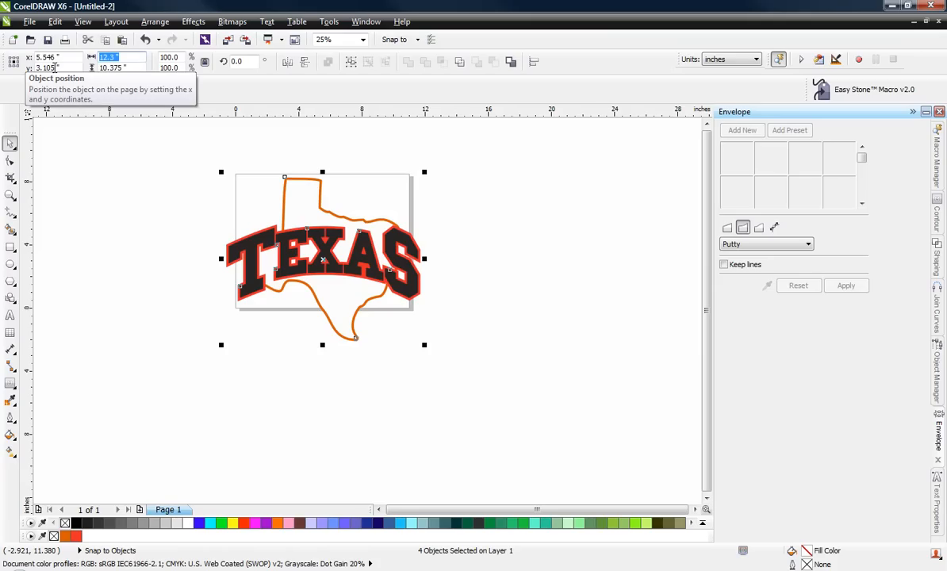
text(11.52)
key(Return)
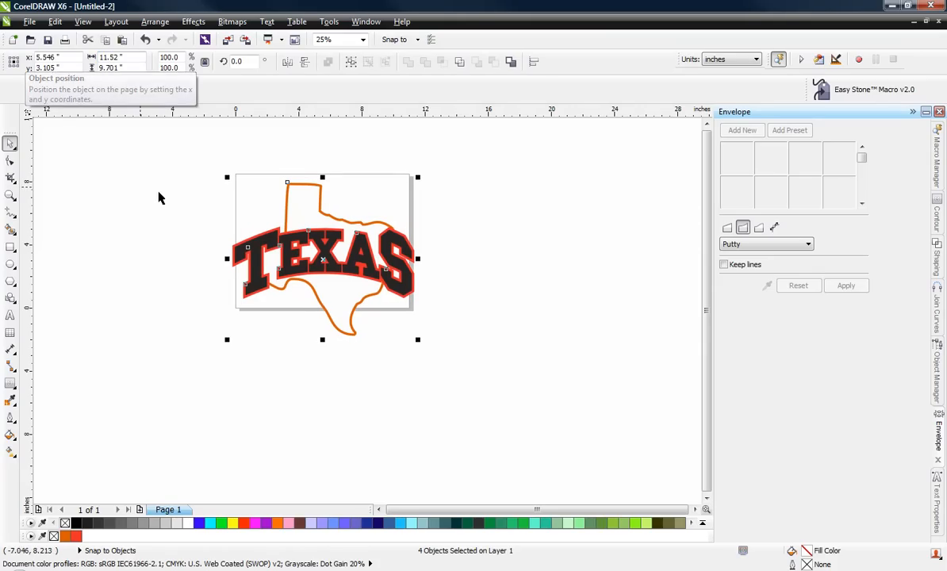
- Copy the whole design and add a weedbox around it with a 50 mm weed margin using Easy Stone
click(208, 168)
drag(193, 146, 456, 382)
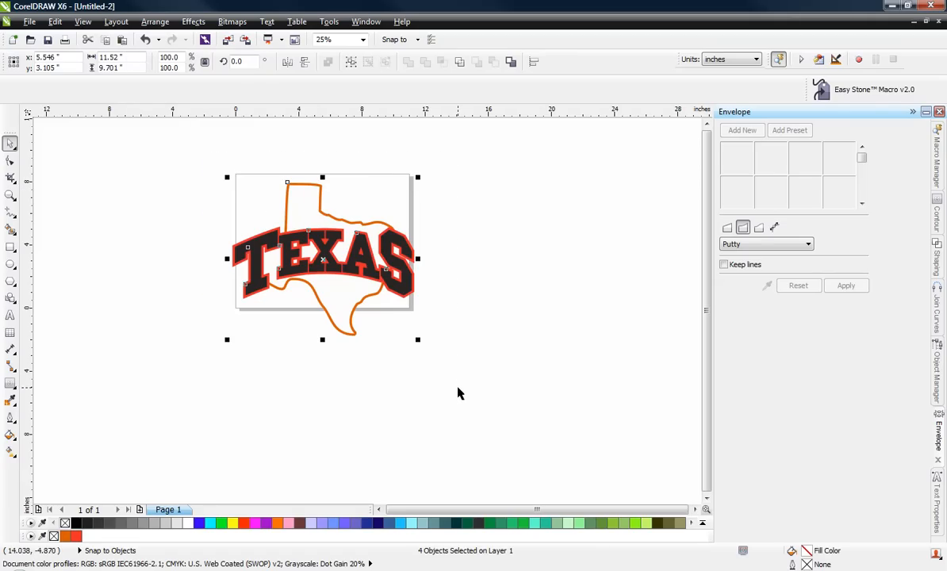
key(ctrl+c)
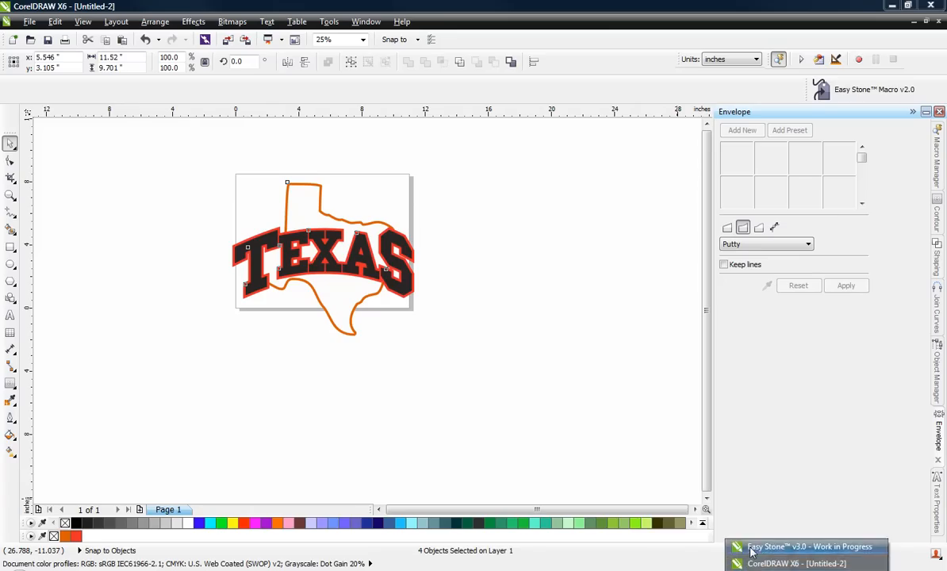
click(751, 546)
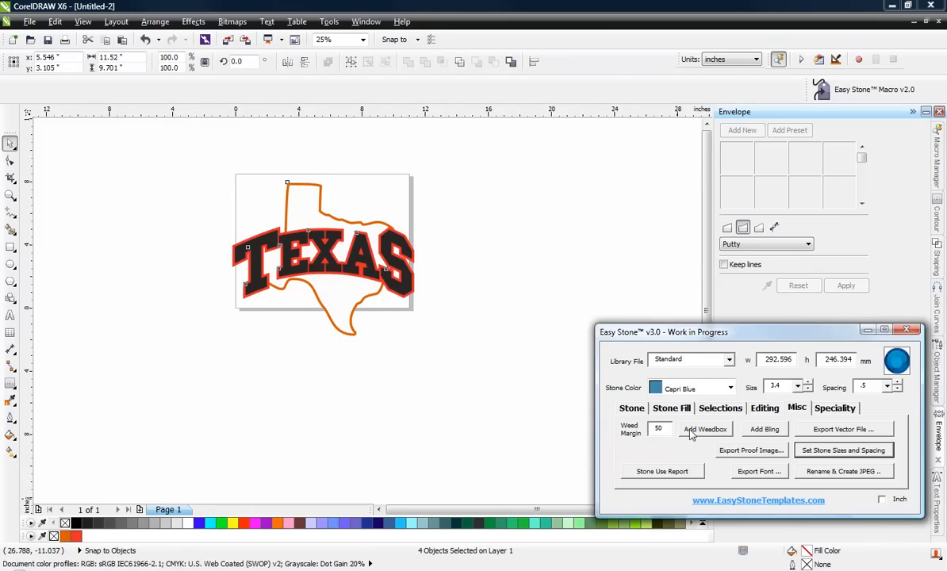
click(690, 432)
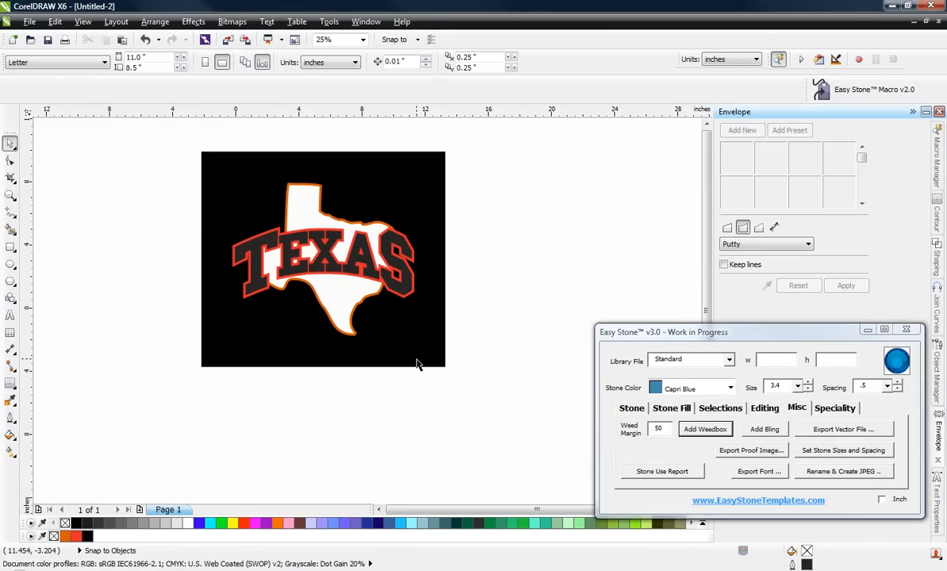
- Fill the weedbox behind the design with light gray and deselect it
click(408, 363)
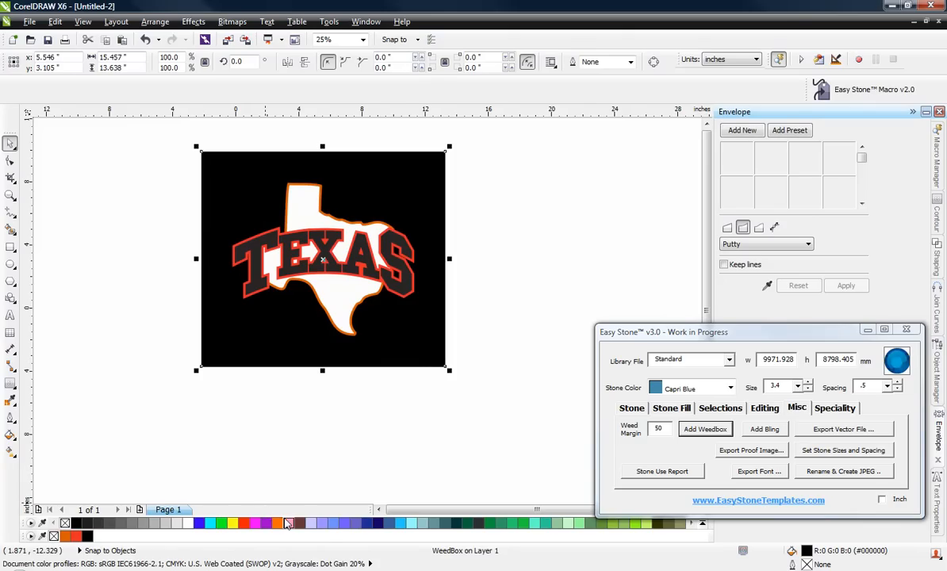
click(165, 523)
click(197, 457)
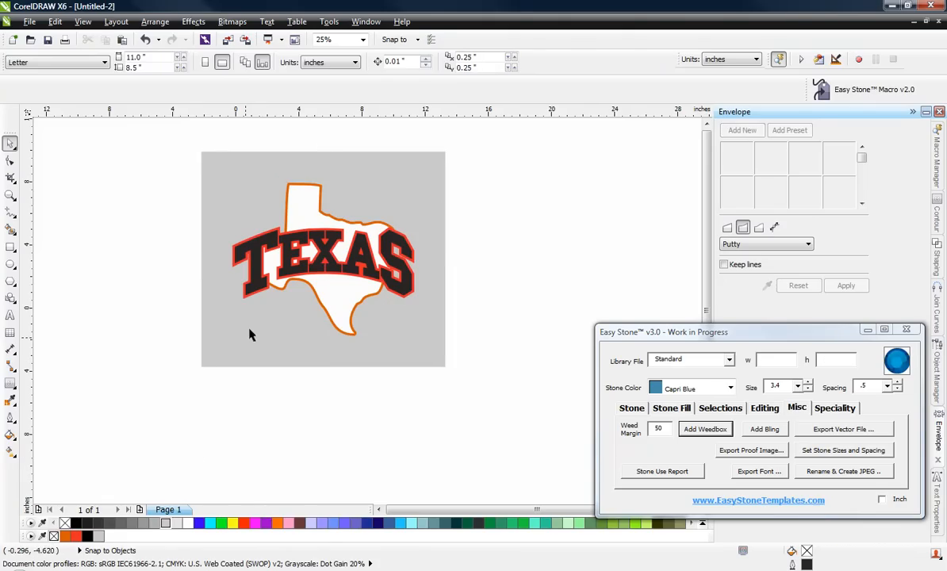
scroll(295, 216, up, 1)
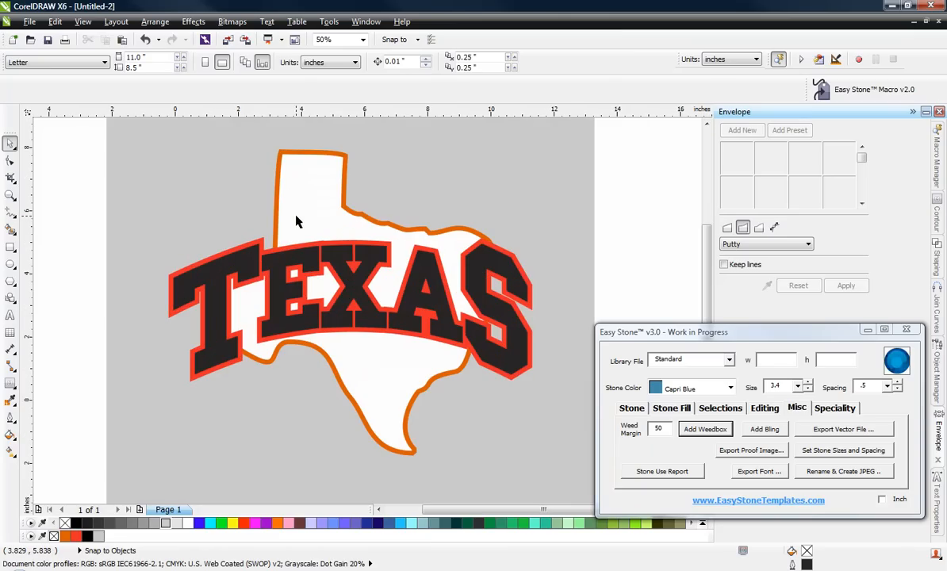
- Lock the gray weedbox behind the design and clear the selection
right_click(486, 185)
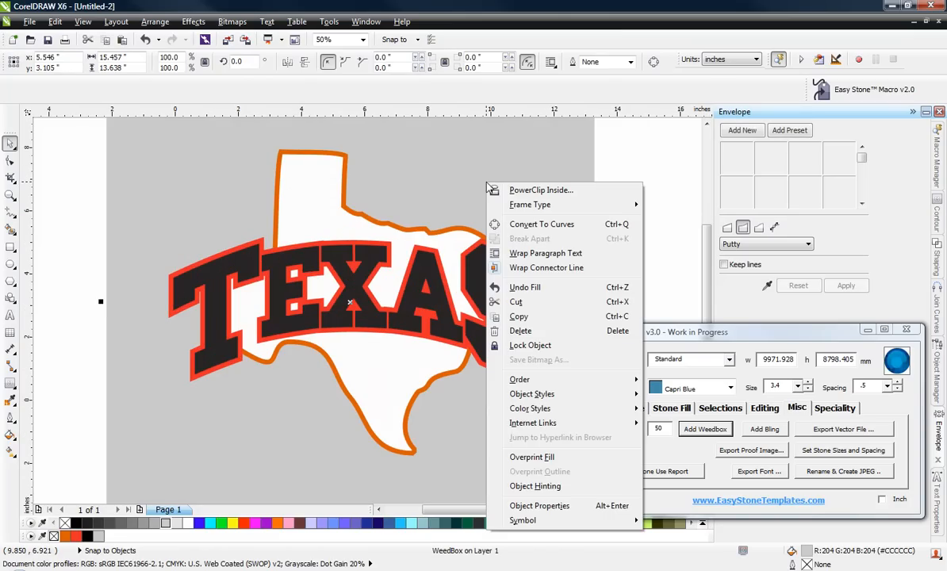
click(530, 345)
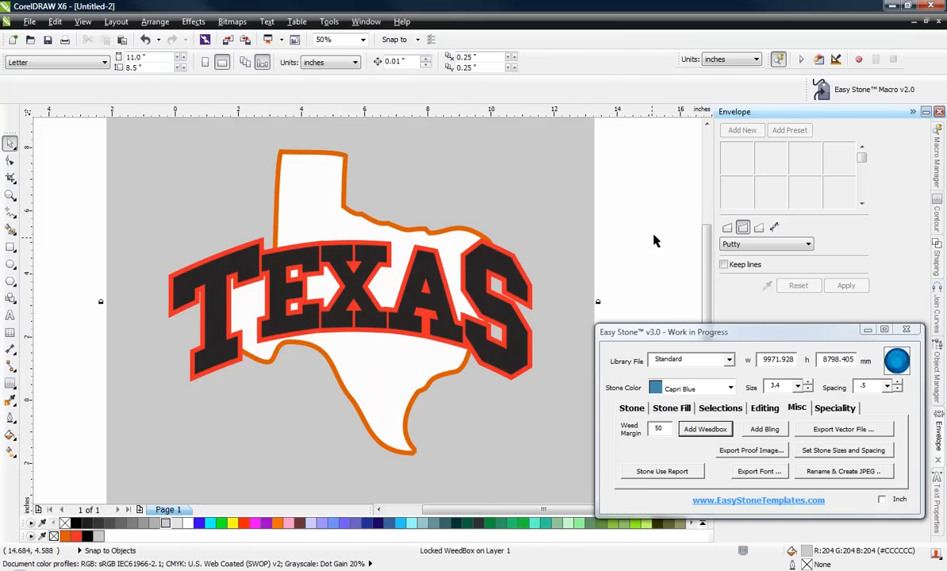
click(654, 240)
- Break the Texas state outline's contour group apart into separate orange and white shapes
scroll(335, 192, up, 1)
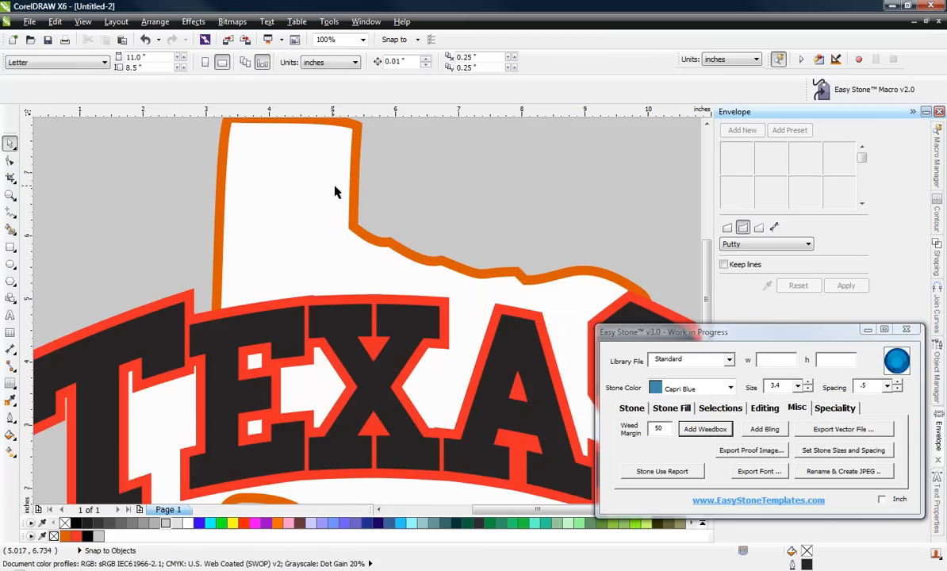
scroll(333, 192, down, 1)
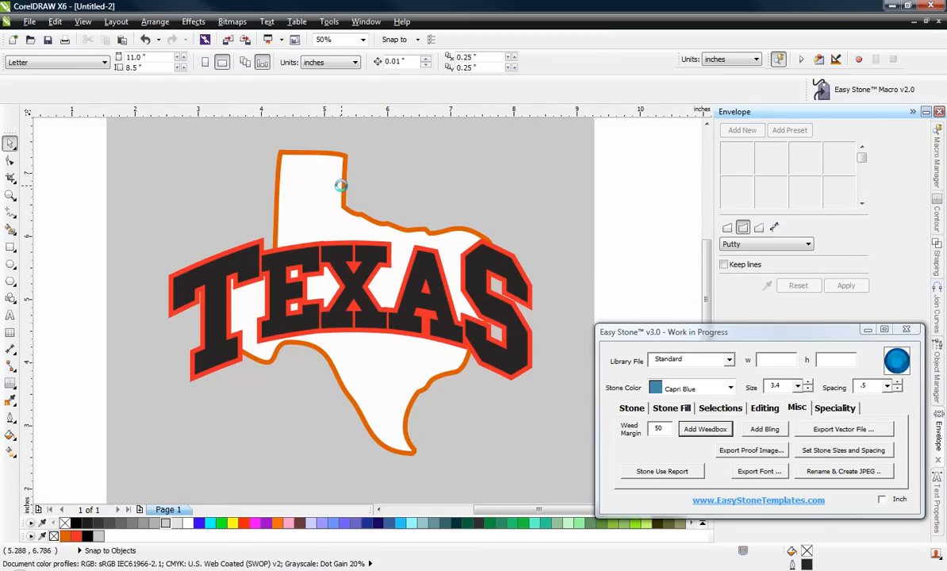
scroll(344, 189, up, 1)
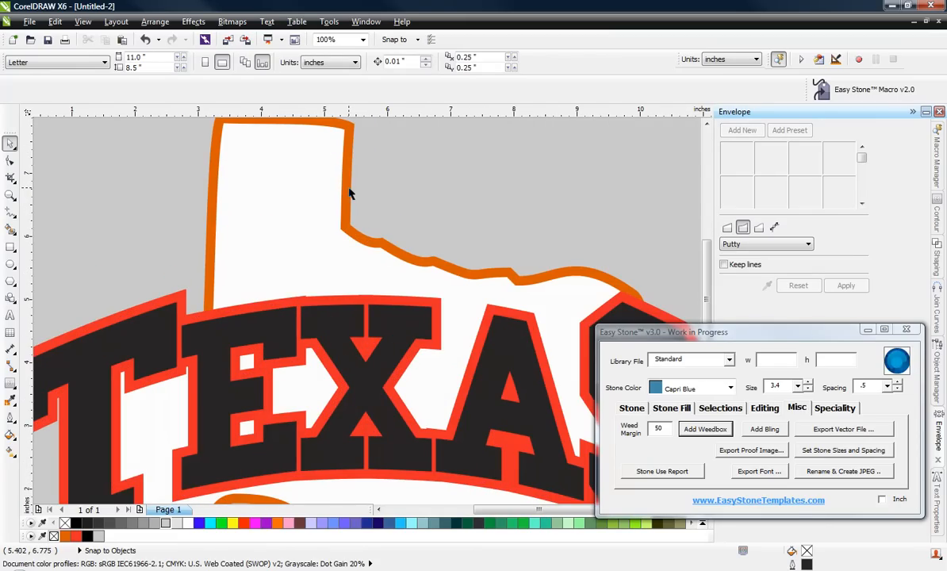
click(350, 192)
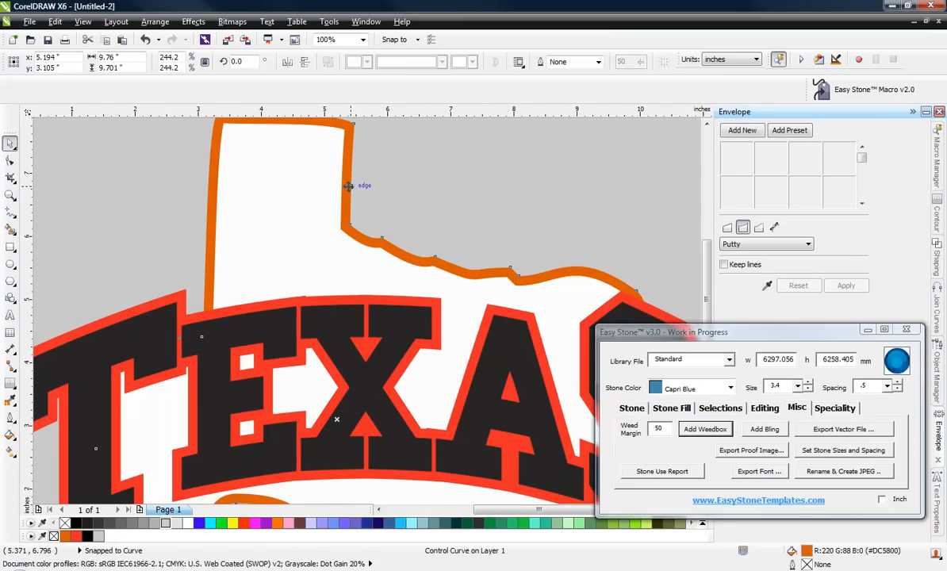
click(324, 213)
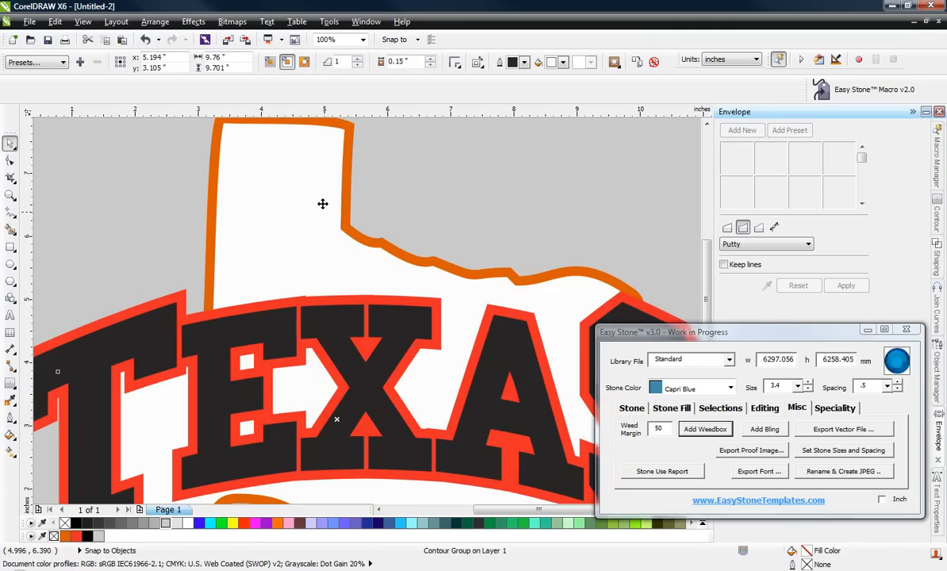
right_click(277, 162)
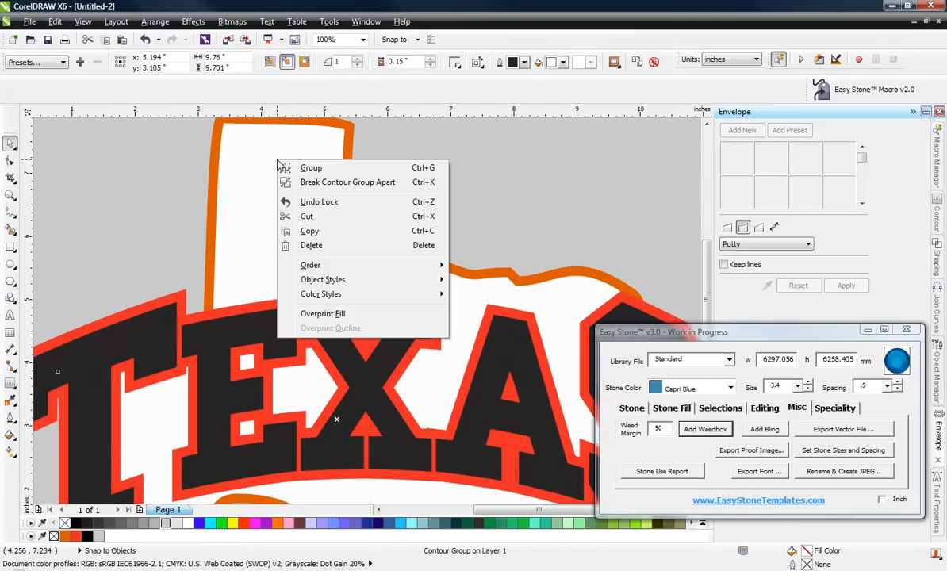
click(382, 126)
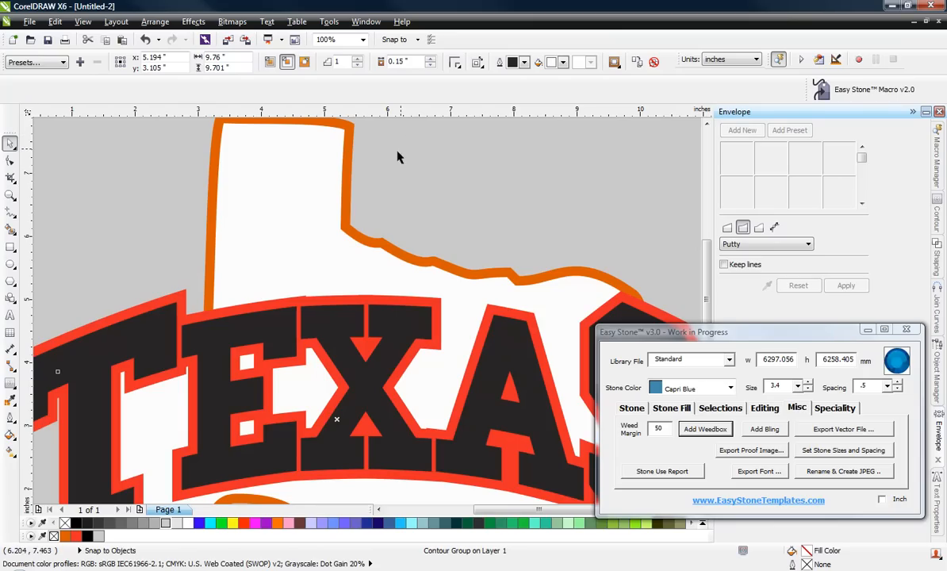
right_click(347, 190)
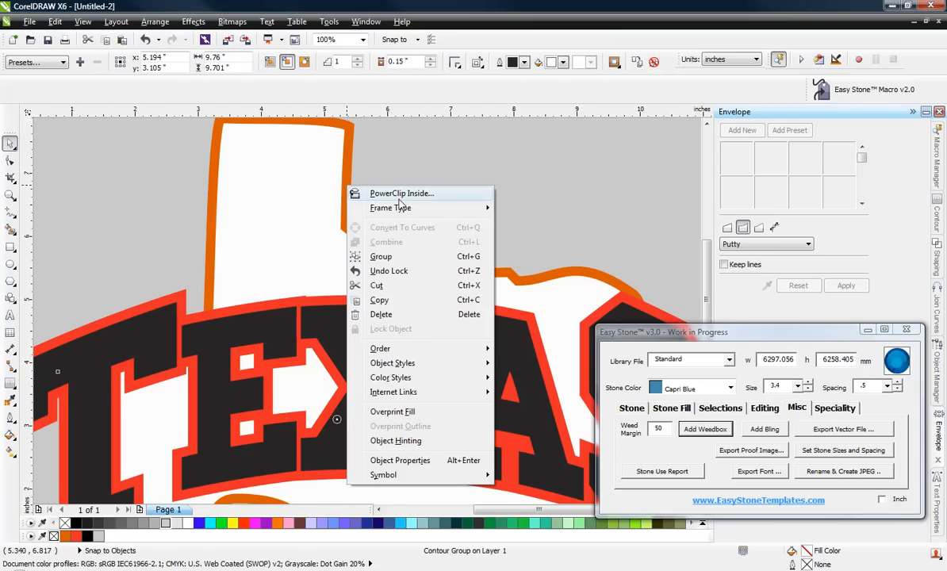
click(293, 214)
right_click(262, 166)
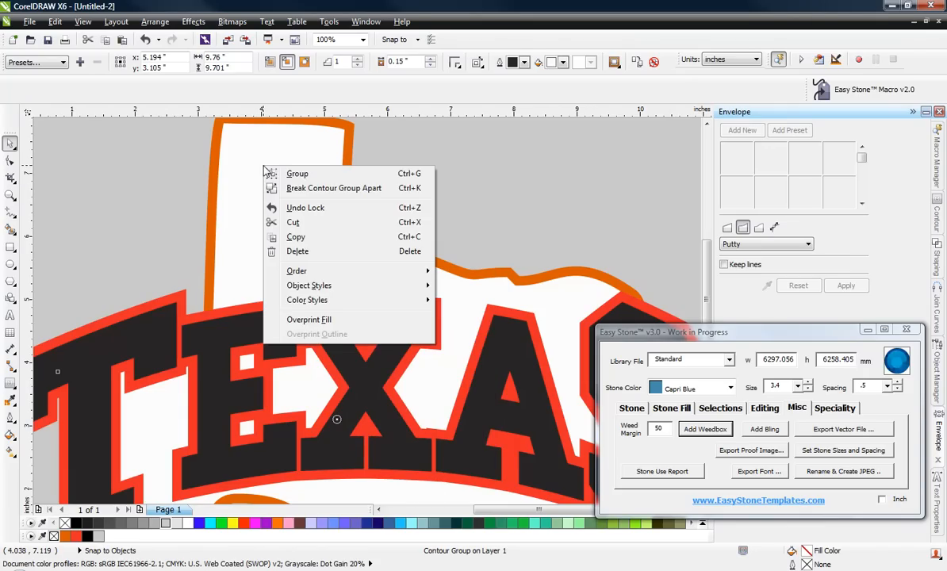
click(309, 188)
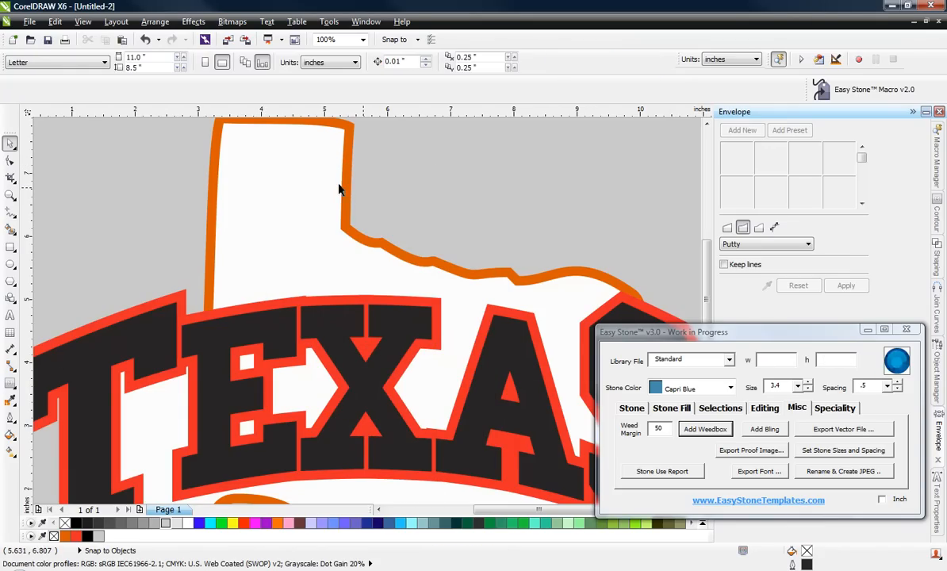
- Move the white state shape off the orange one as a test and undo the move
click(388, 244)
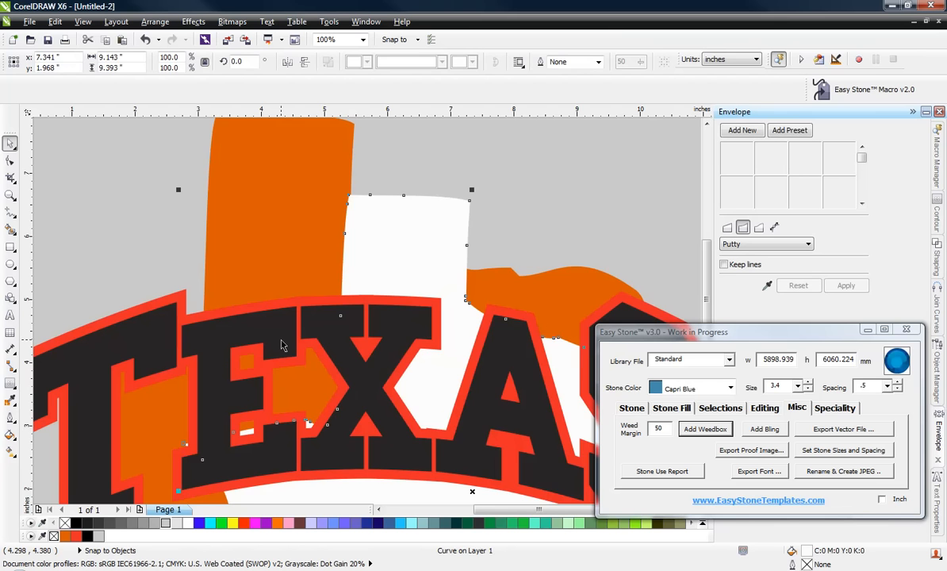
key(ctrl+z)
click(394, 216)
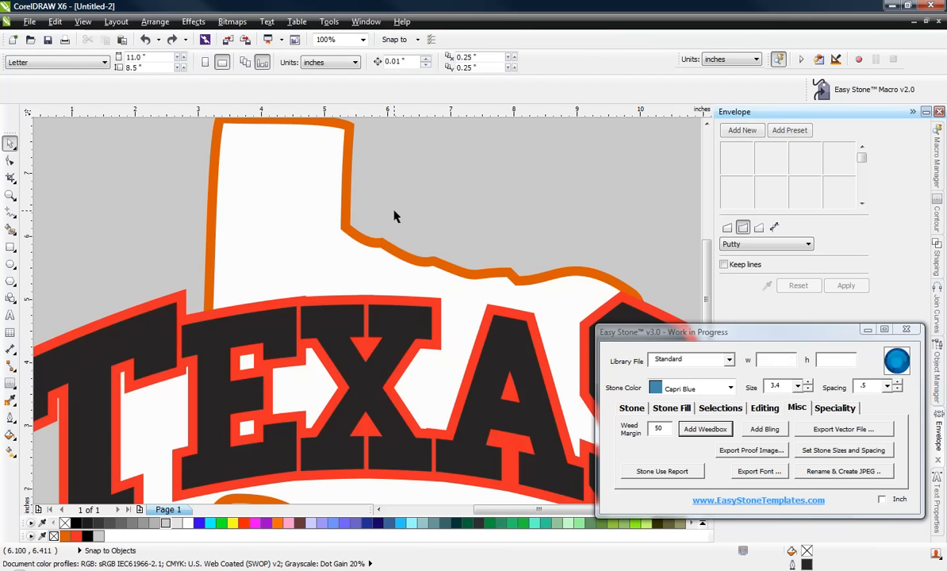
- Break the TEXAS lettering's contour group apart so the red outline is separate from the black letters
scroll(374, 204, down, 1)
scroll(262, 245, up, 1)
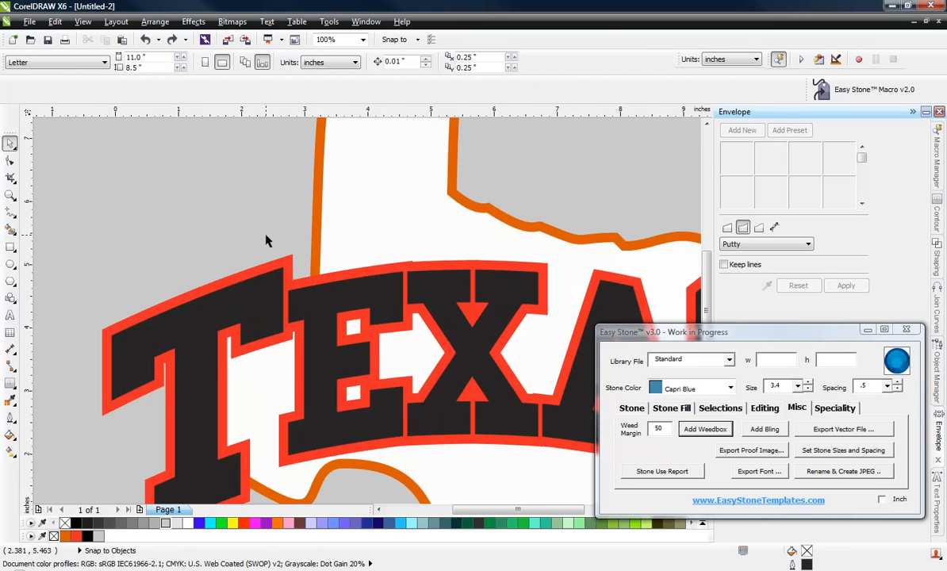
scroll(282, 283, up, 1)
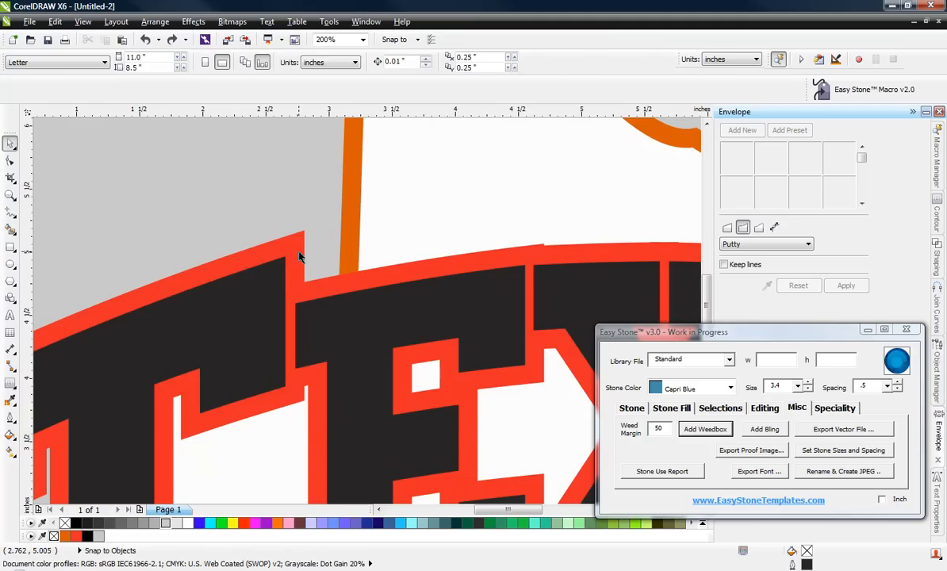
right_click(299, 255)
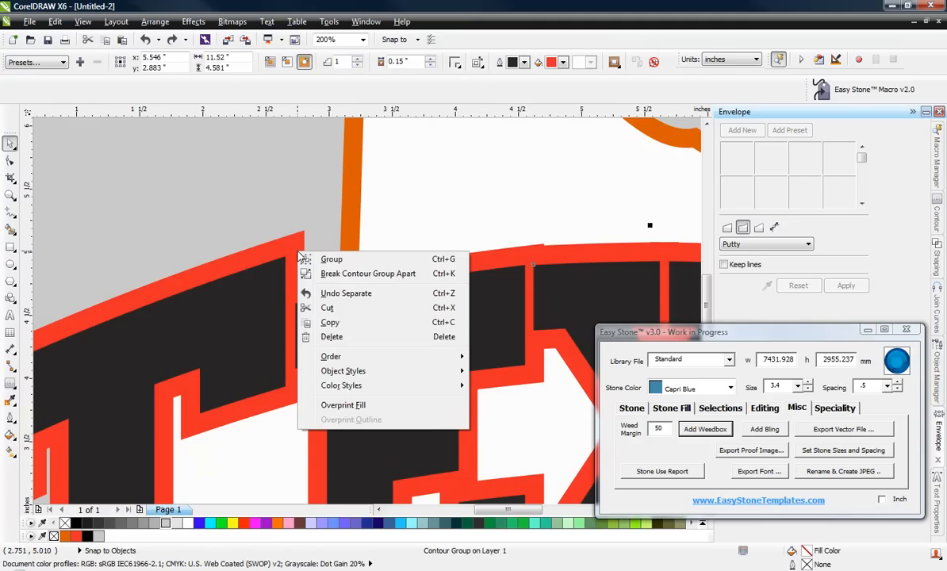
click(367, 273)
click(236, 186)
key(shift+F4)
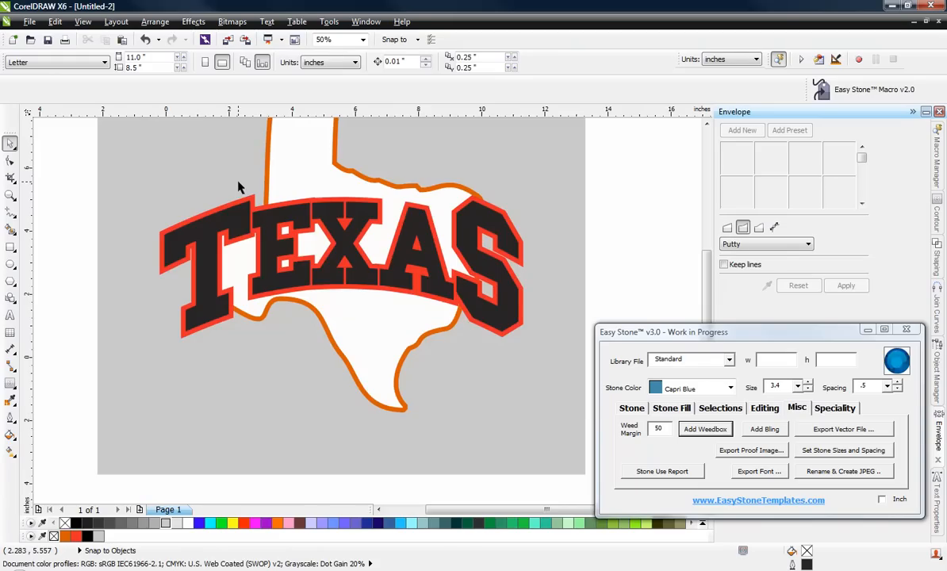
- Shift the white state interior to expose the orange shape beneath, undo each shift, and deselect it
scroll(313, 311, down, 1)
scroll(294, 246, up, 1)
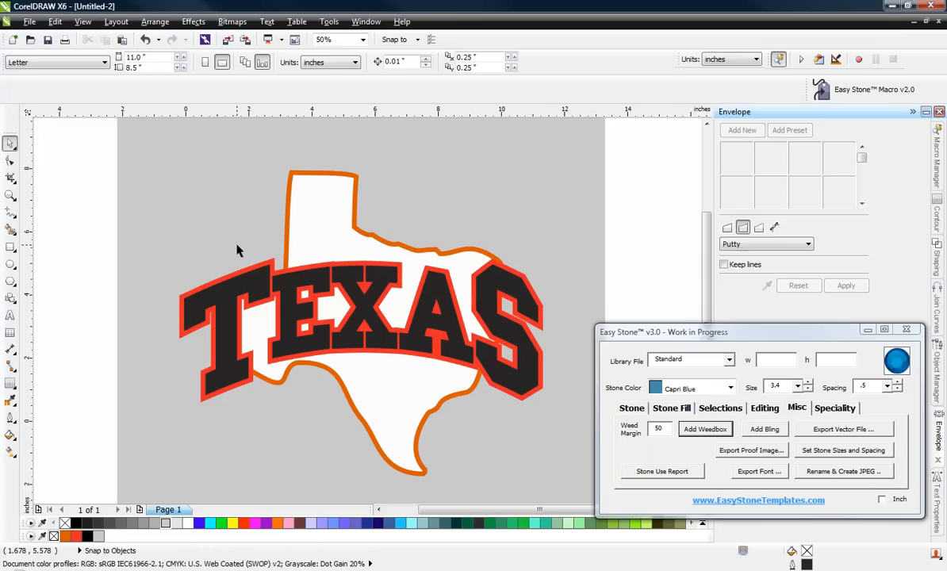
click(309, 225)
drag(309, 225, 488, 193)
key(ctrl+z)
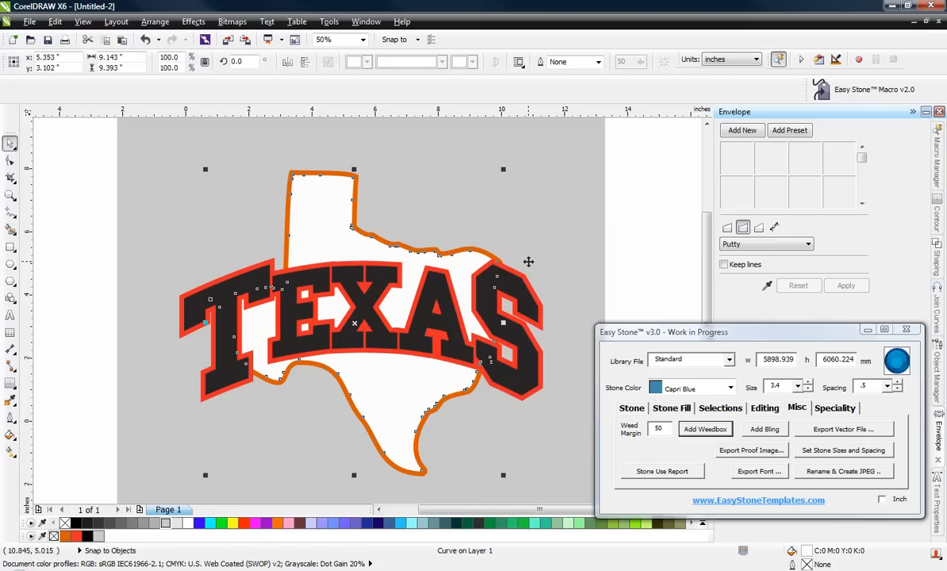
click(187, 257)
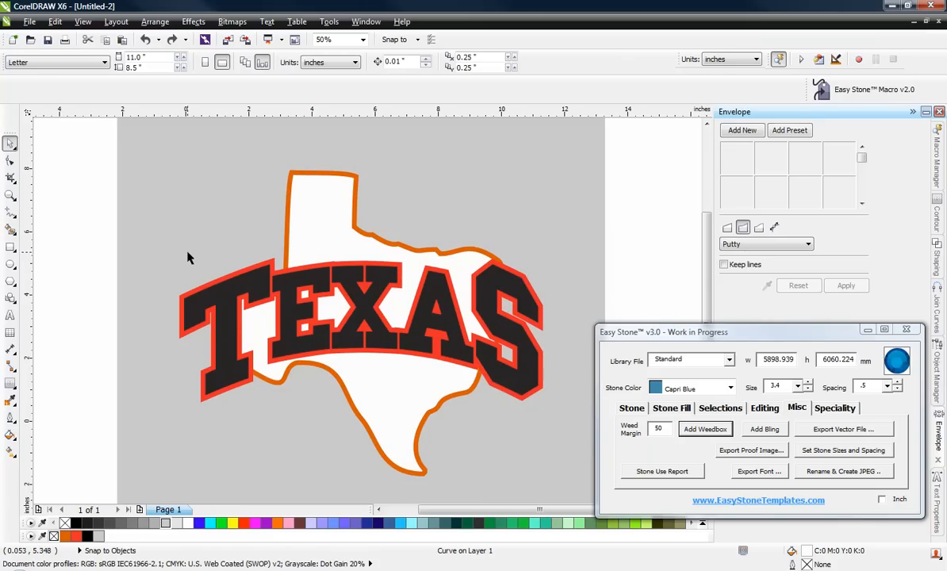
click(313, 255)
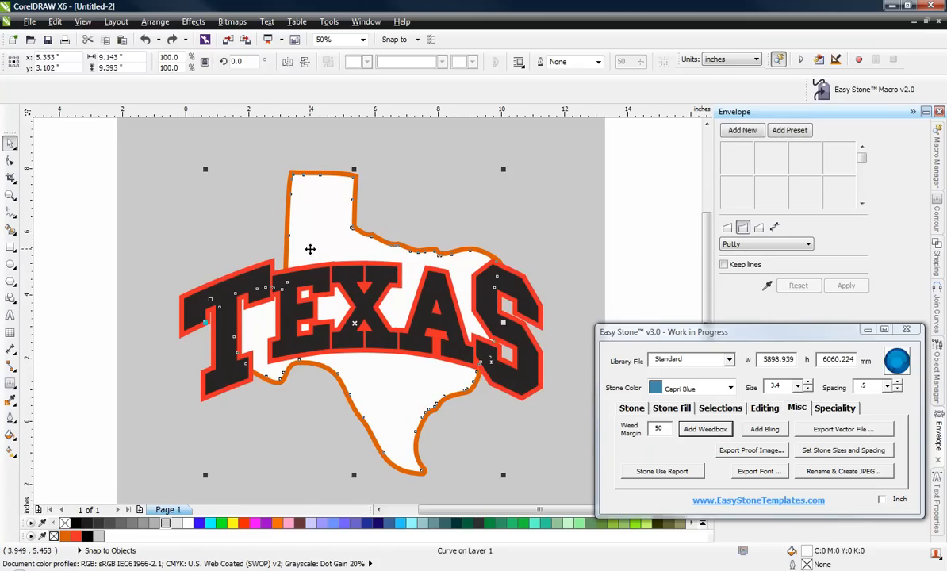
drag(311, 250, 327, 293)
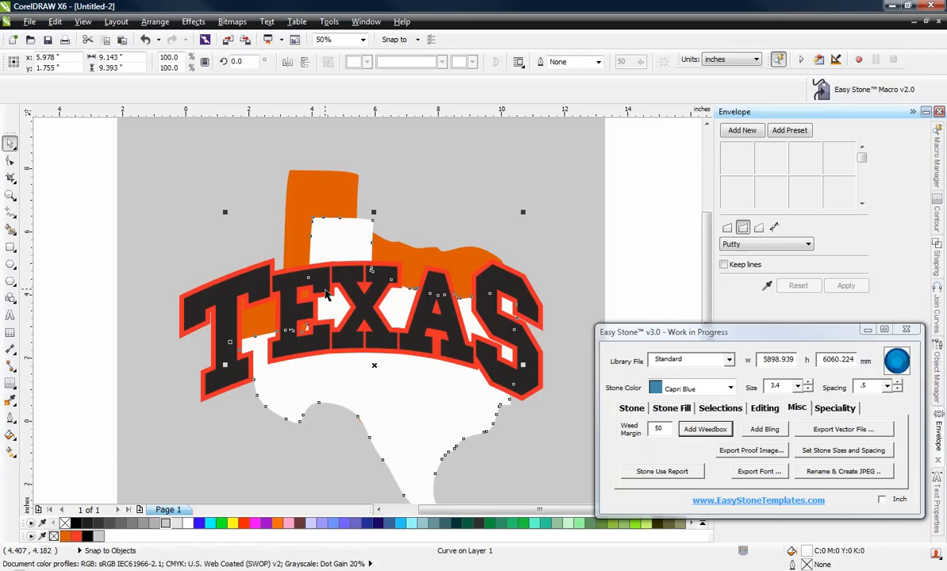
key(ctrl+z)
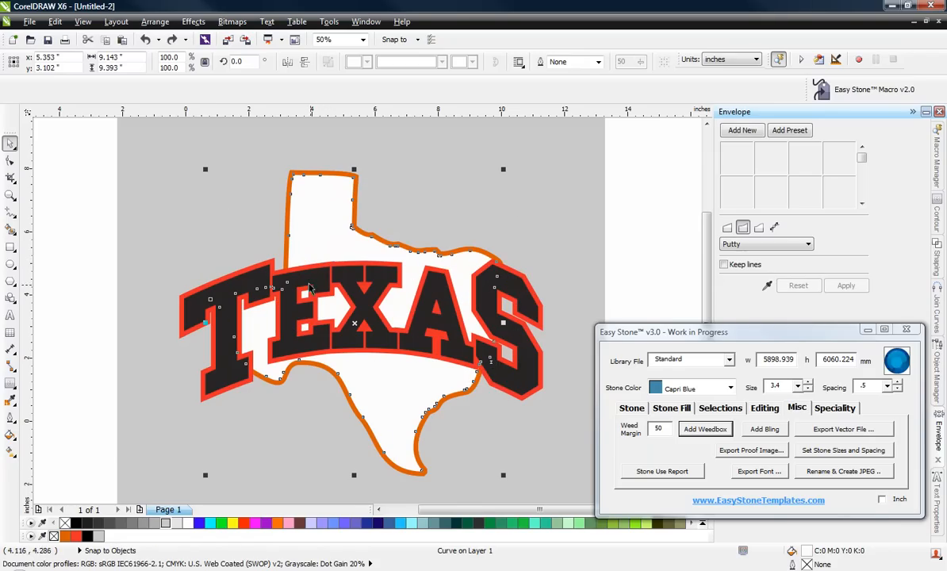
click(205, 251)
- Select the red outline shape of the lettering and open the Shaping options
scroll(271, 267, up, 2)
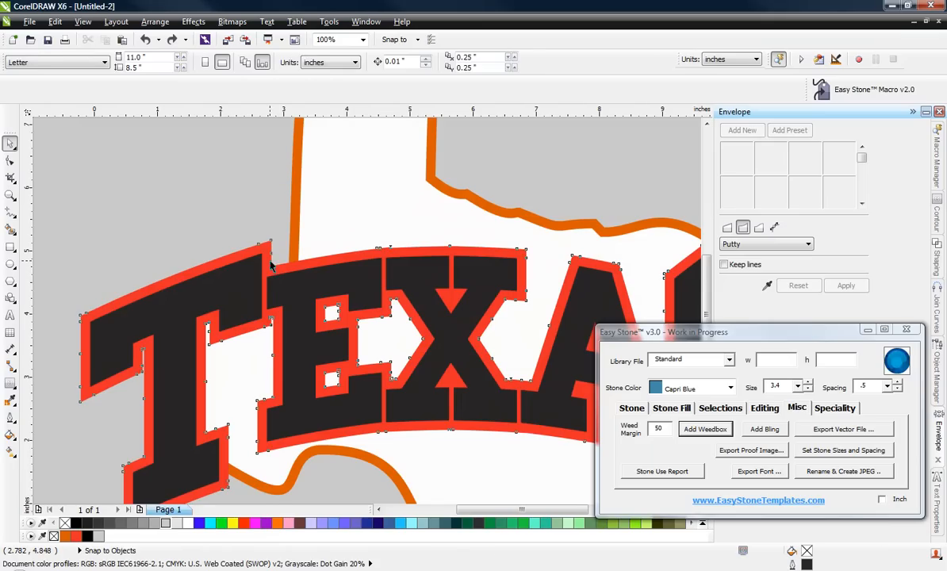
click(270, 259)
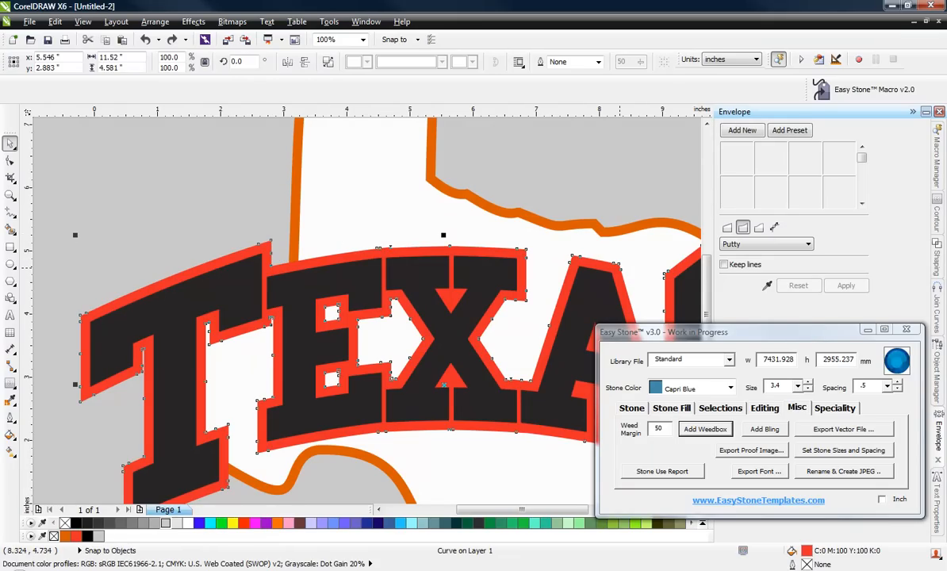
click(938, 257)
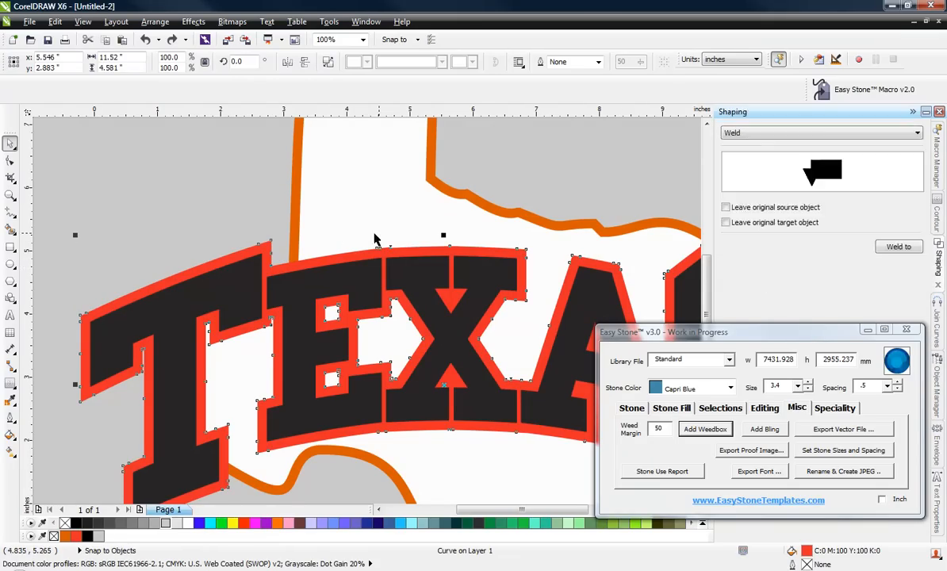
- Move the red lettering outline away from the black letters as a test and undo the move
click(245, 222)
drag(262, 256, 211, 182)
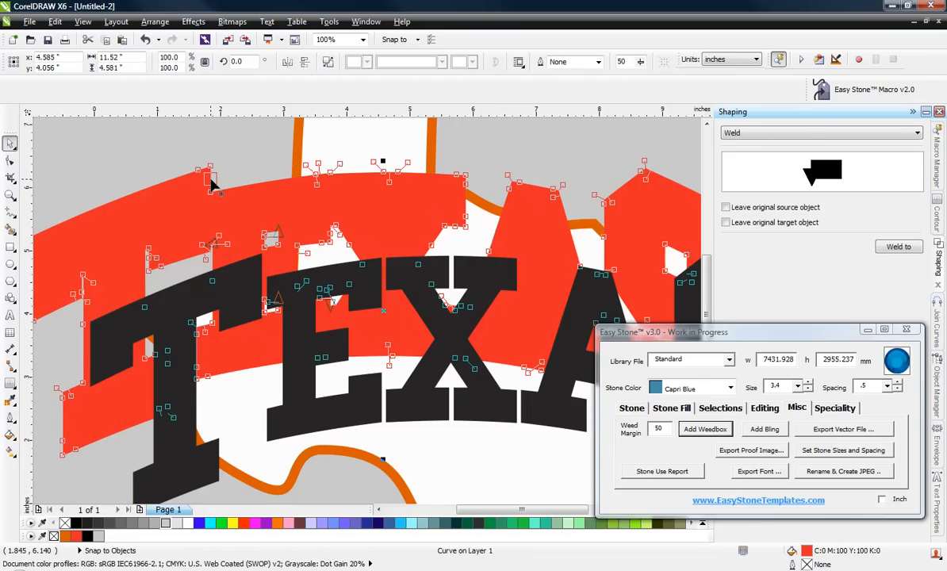
click(147, 145)
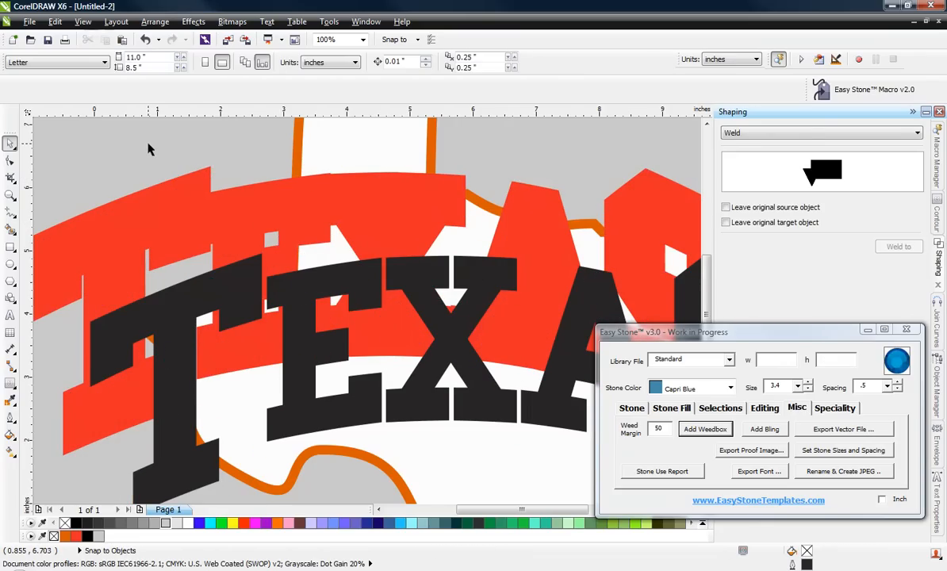
key(ctrl+z)
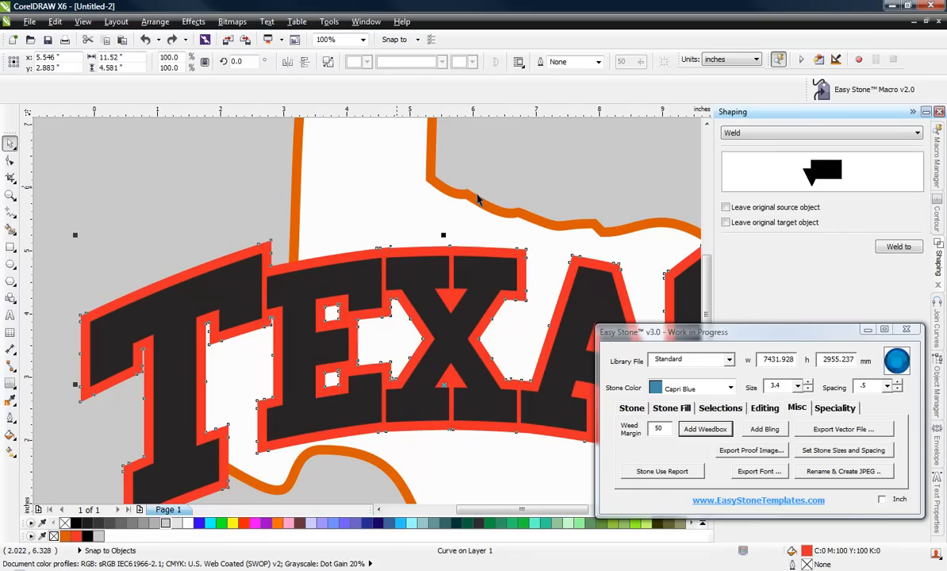
- Trim the white state interior with the red lettering outline, leaving the original source object, and deselect the result
click(785, 133)
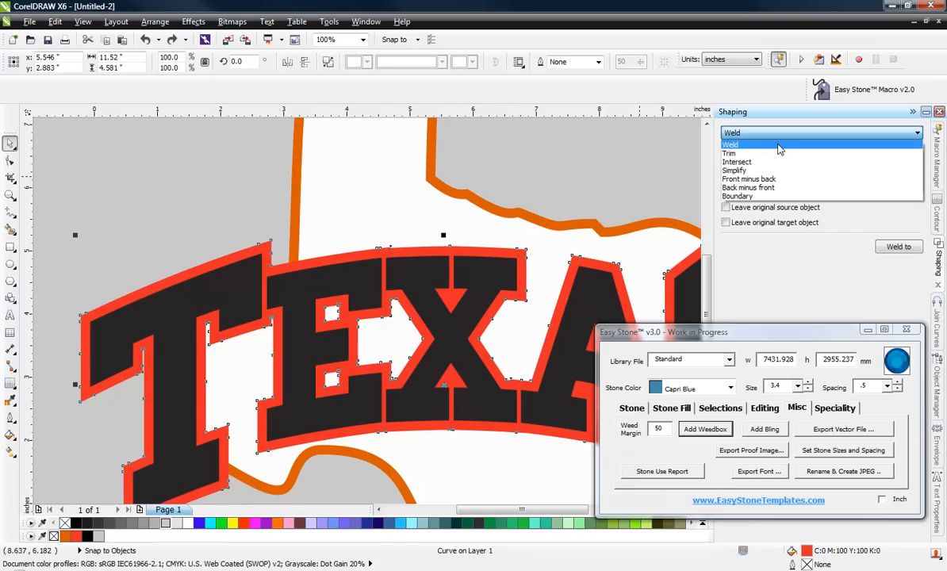
click(767, 153)
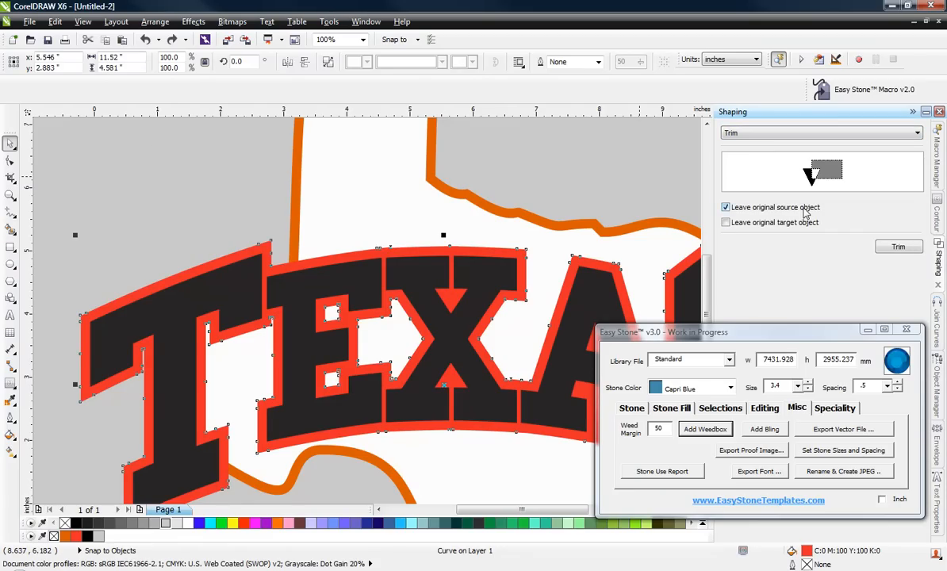
click(254, 263)
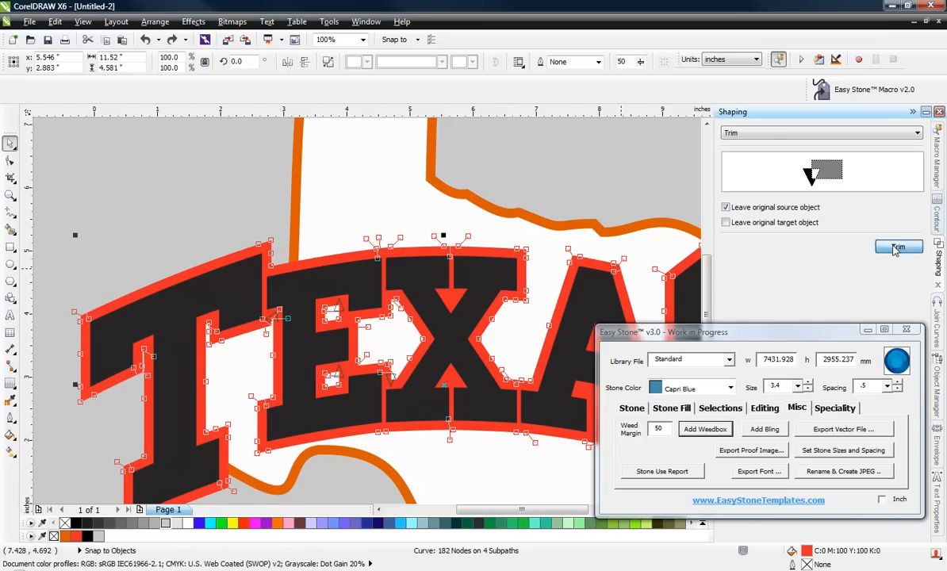
click(833, 247)
click(333, 190)
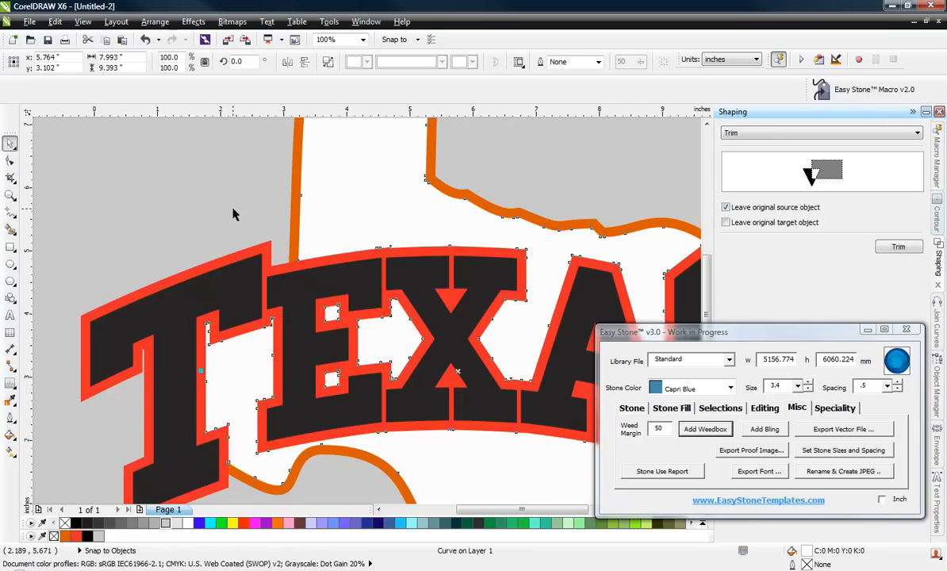
scroll(232, 212, down, 2)
click(149, 180)
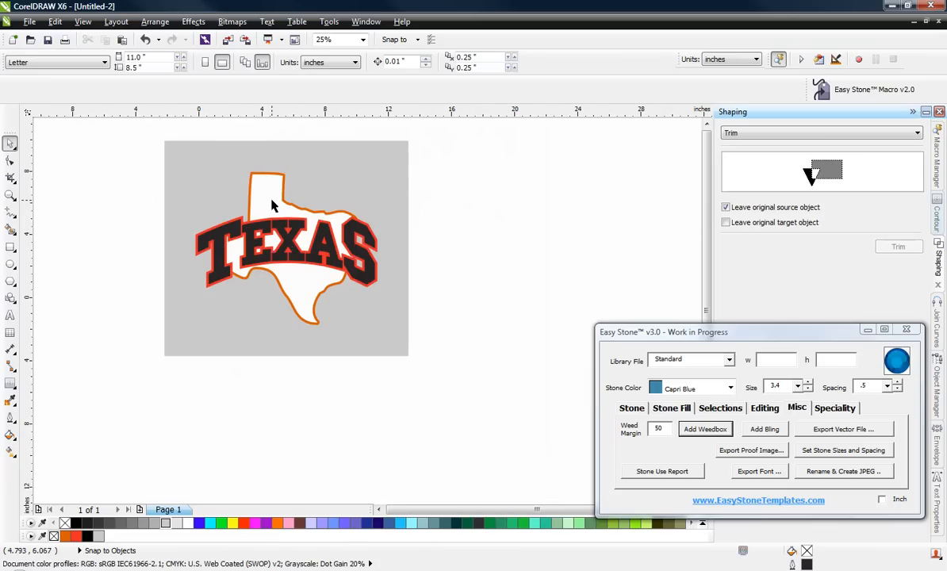
- Shift the white state interior away from the design, fill it light green, undo both changes, and deselect it
scroll(272, 201, up, 1)
drag(267, 203, 585, 219)
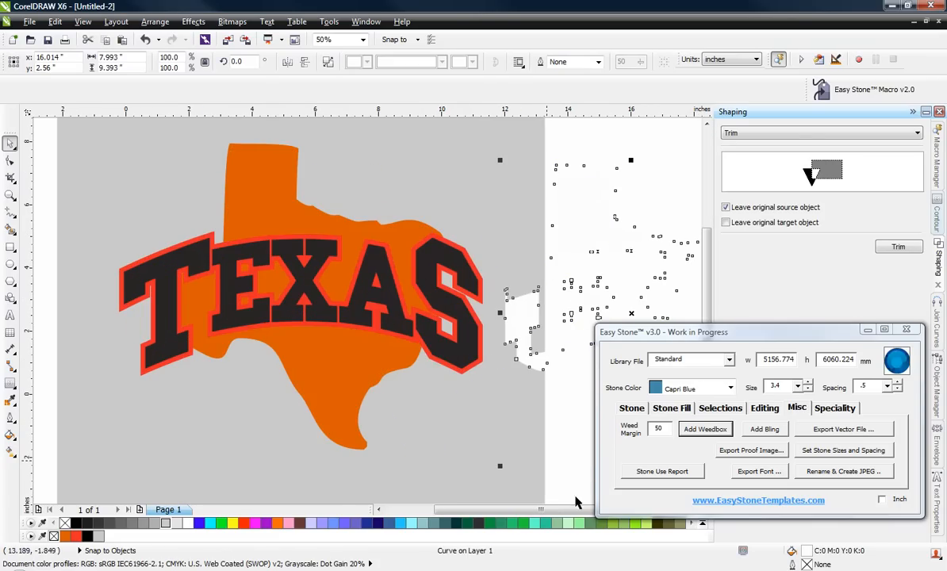
click(579, 524)
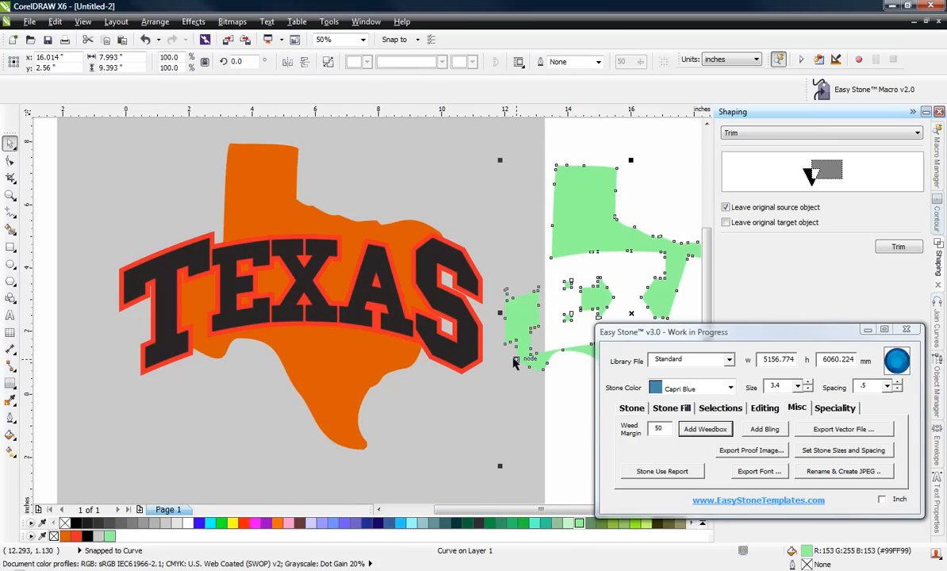
key(ctrl+z)
key(ctrl+z)
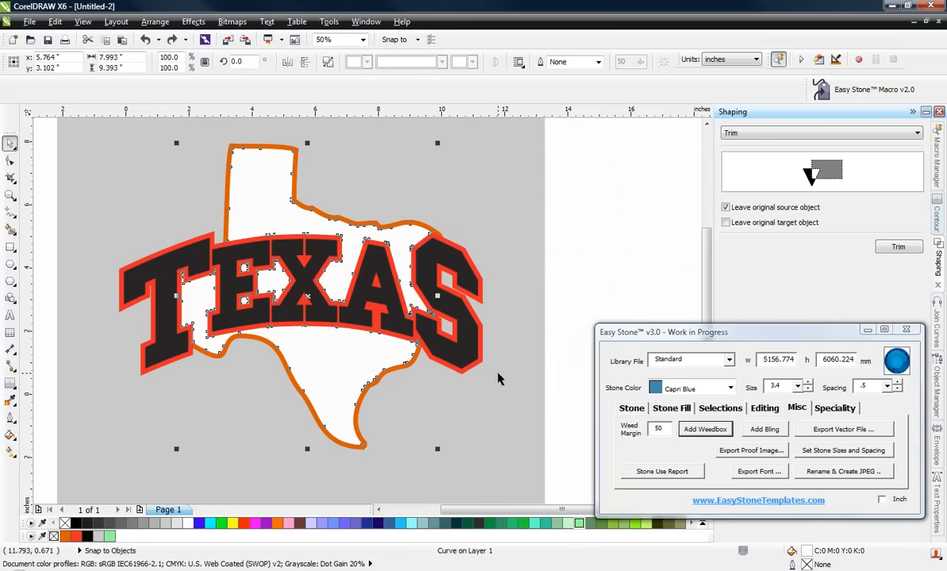
click(564, 257)
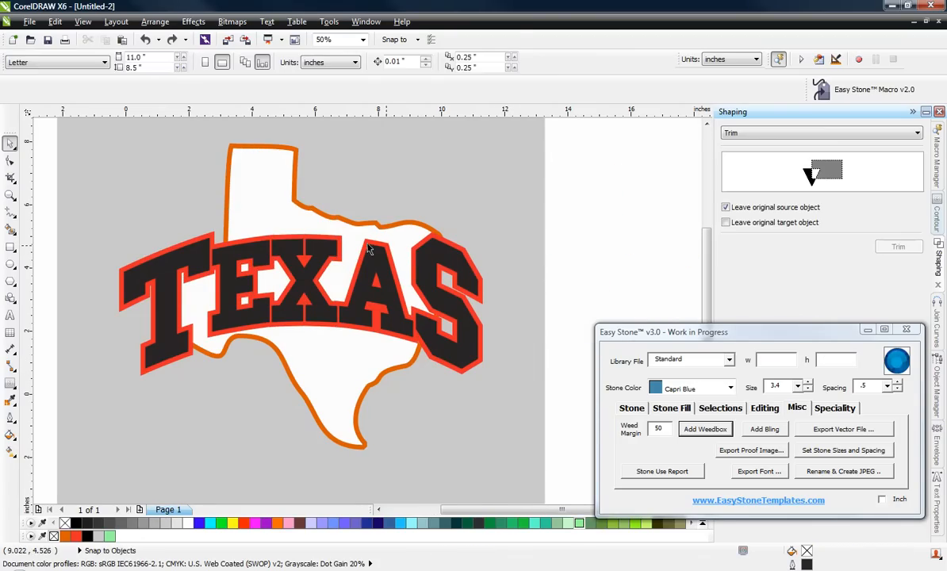
- Fill the white state interior with light cyan (#99FFFF) and deselect it
click(255, 205)
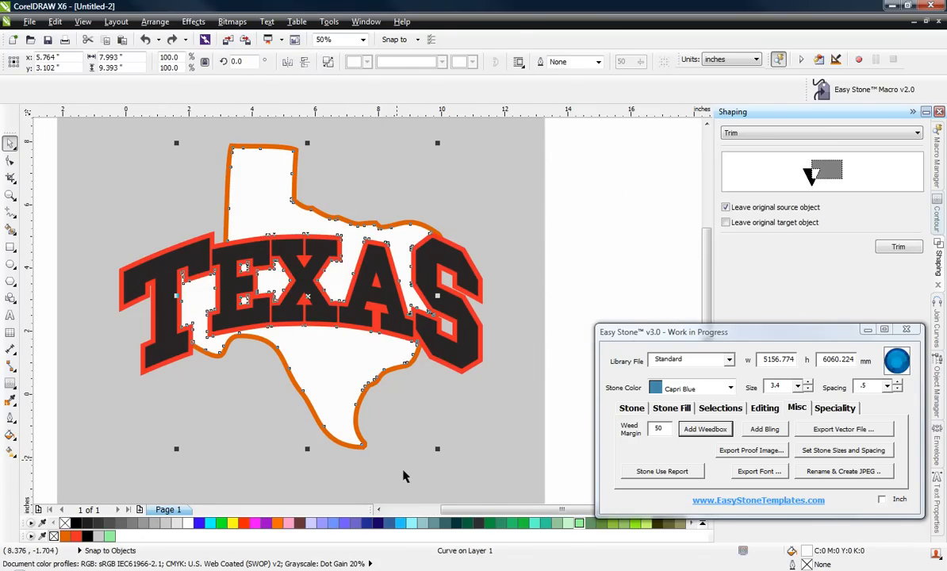
click(411, 522)
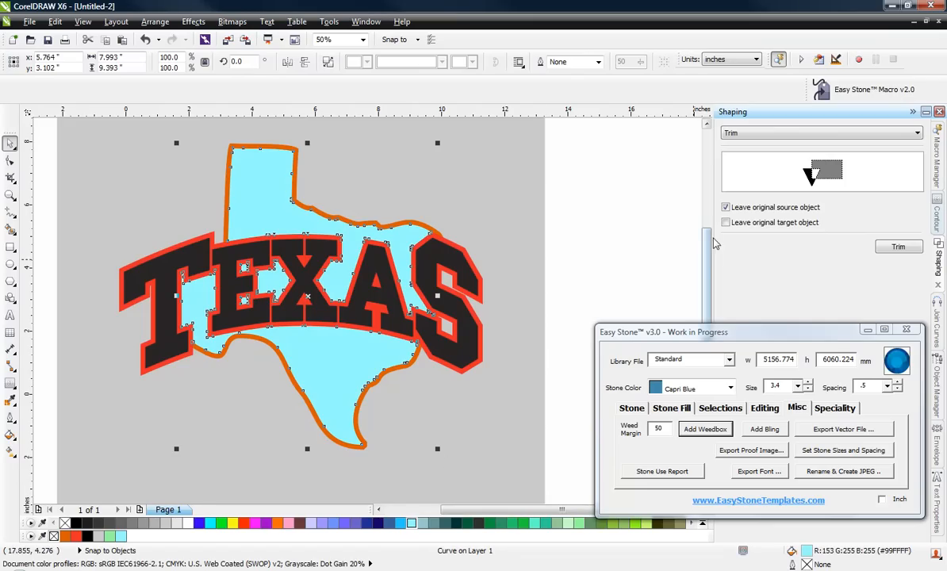
click(666, 221)
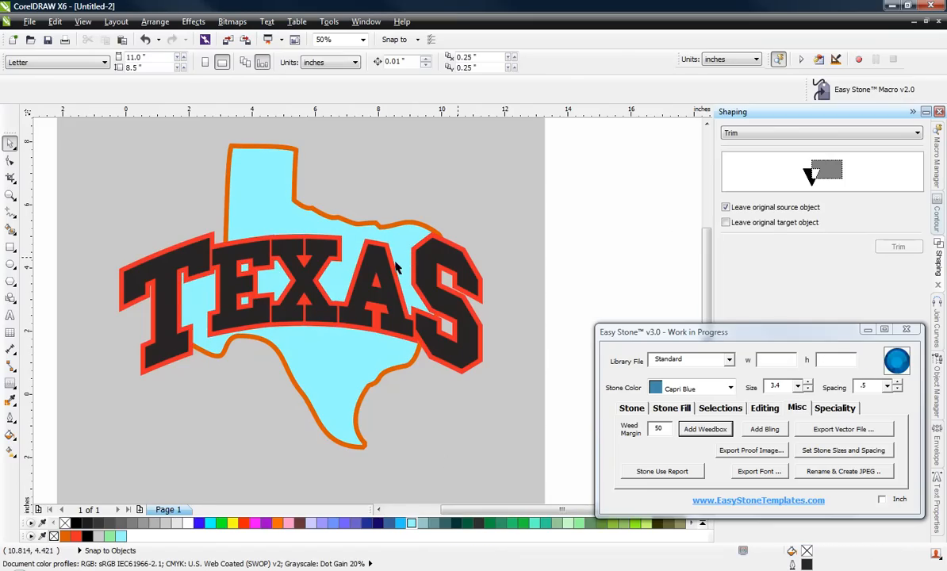
- Select the red lettering outline, undo a test move of it, and trim the orange state shape with it
click(119, 300)
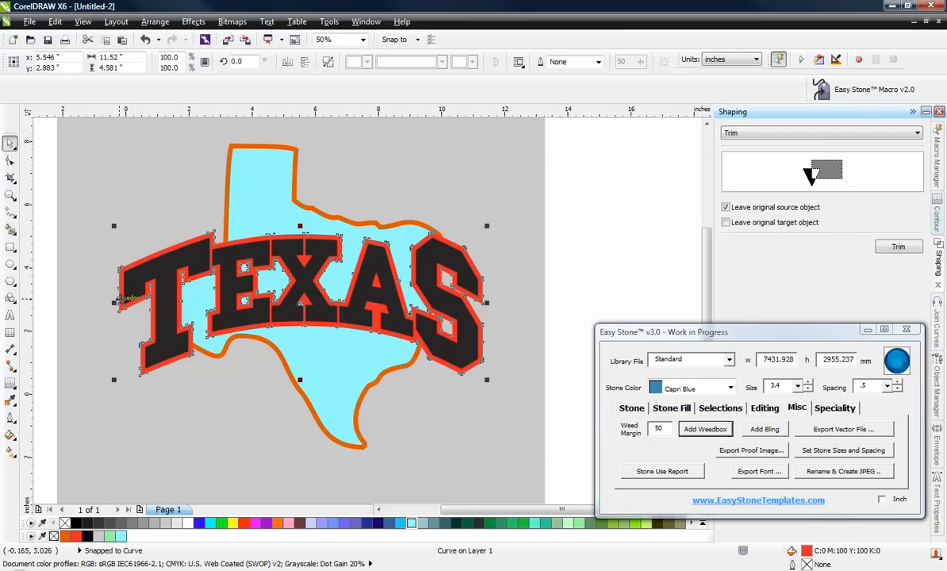
drag(119, 299, 107, 476)
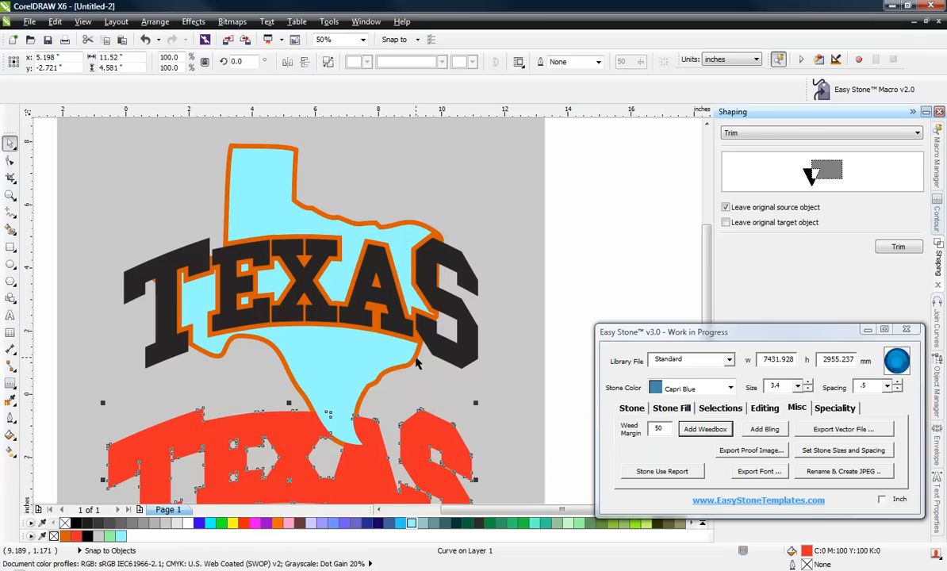
key(p)
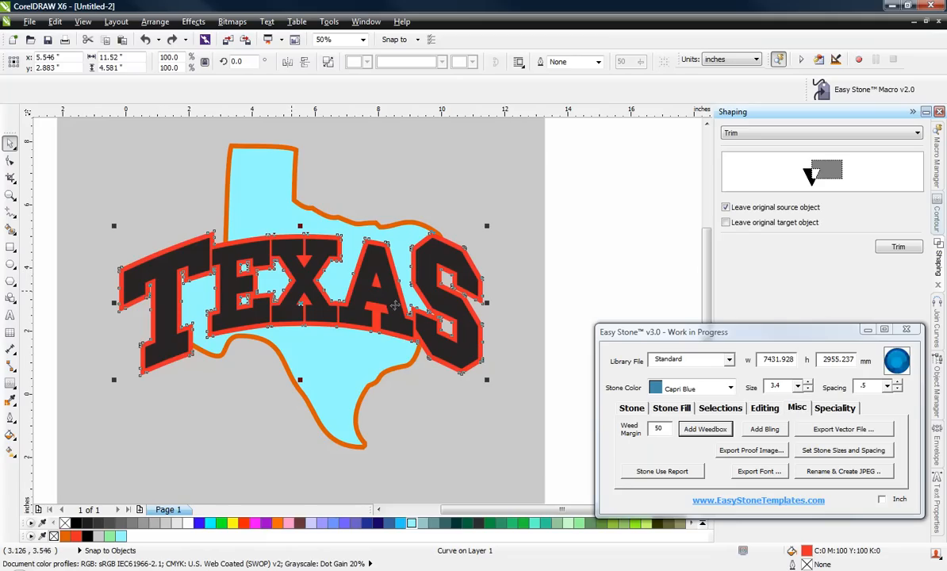
click(898, 246)
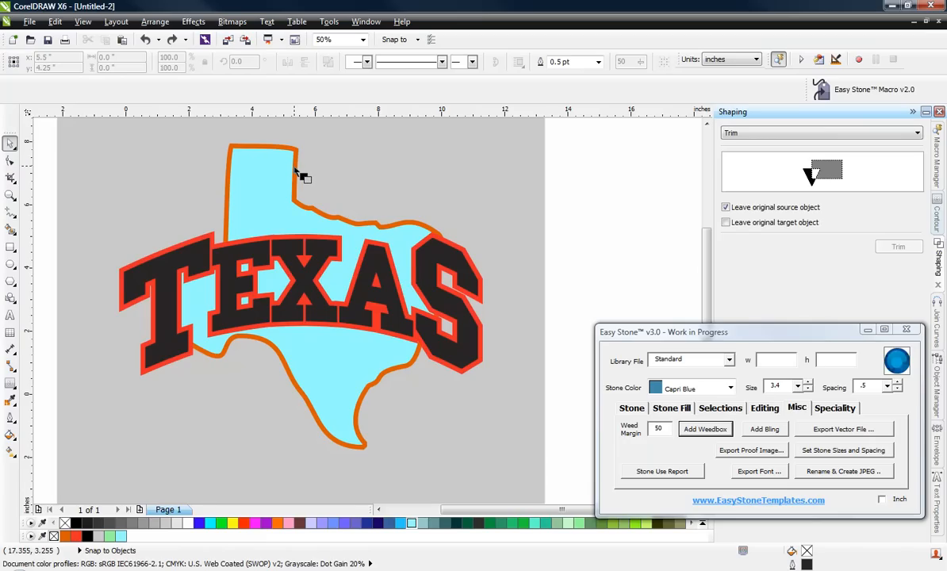
click(295, 170)
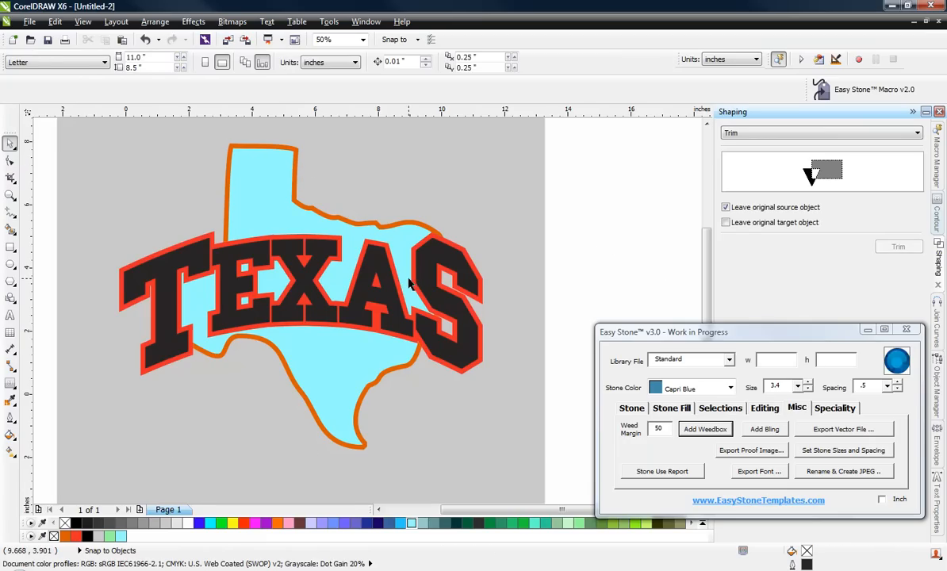
- Move the black letters off the red lettering shape, undo the move, and deselect them
drag(421, 285, 340, 440)
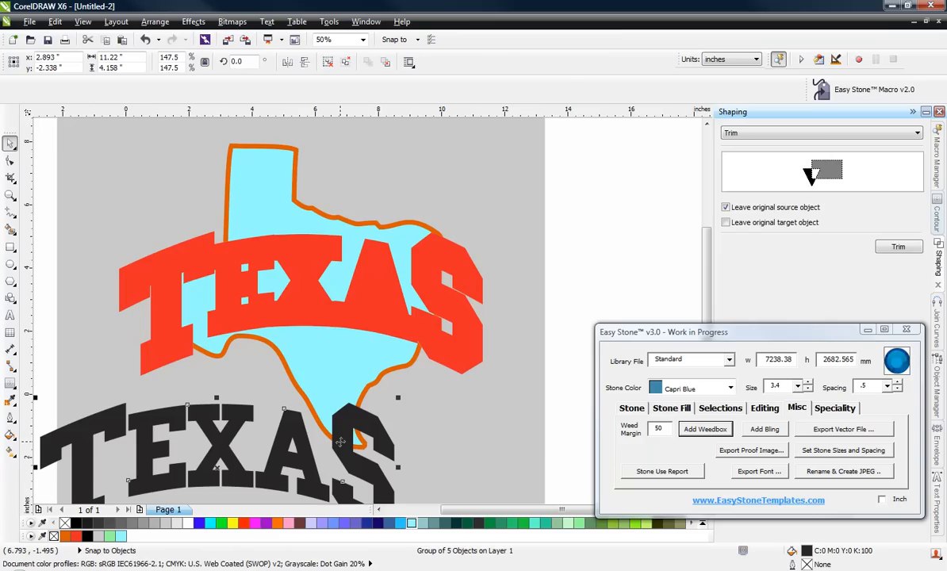
key(ctrl+z)
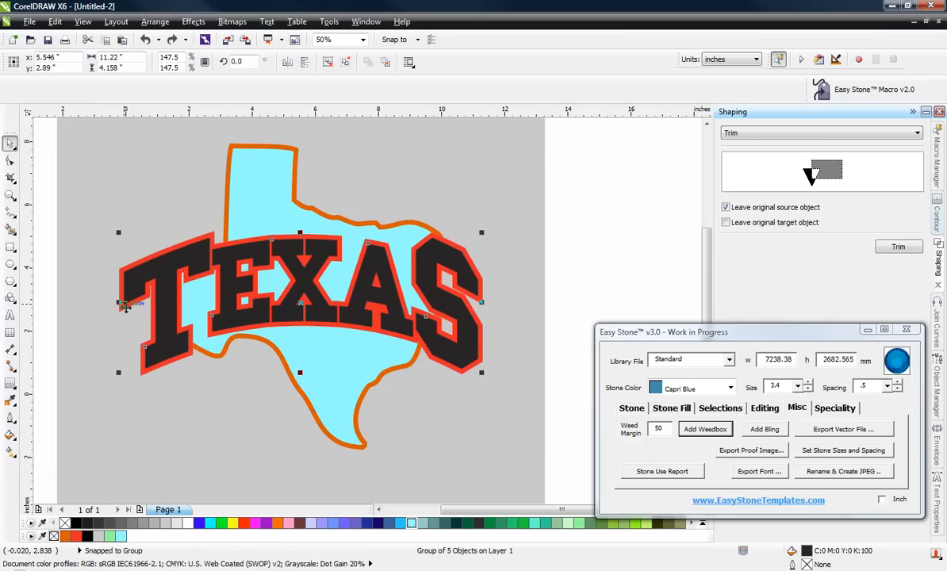
scroll(125, 305, up, 1)
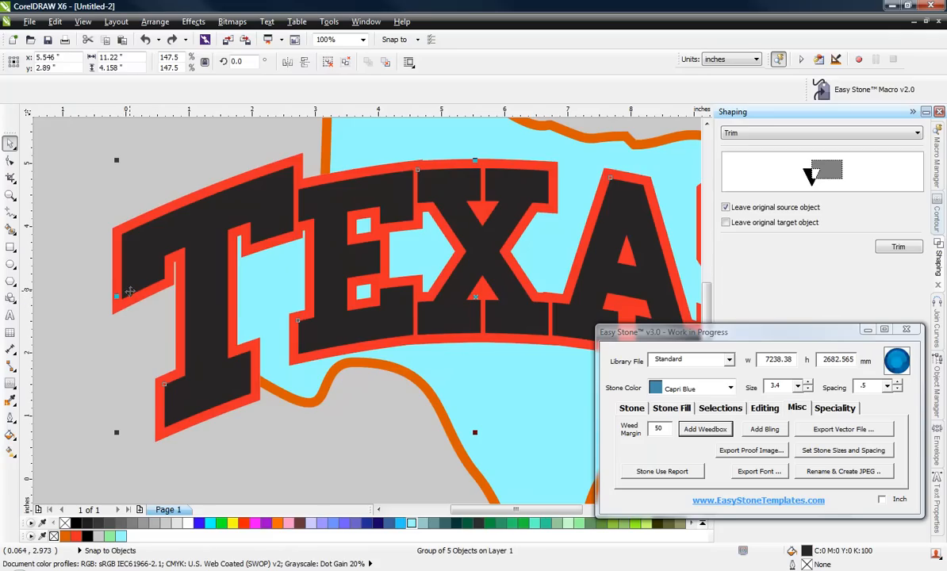
key(Escape)
scroll(161, 272, down, 1)
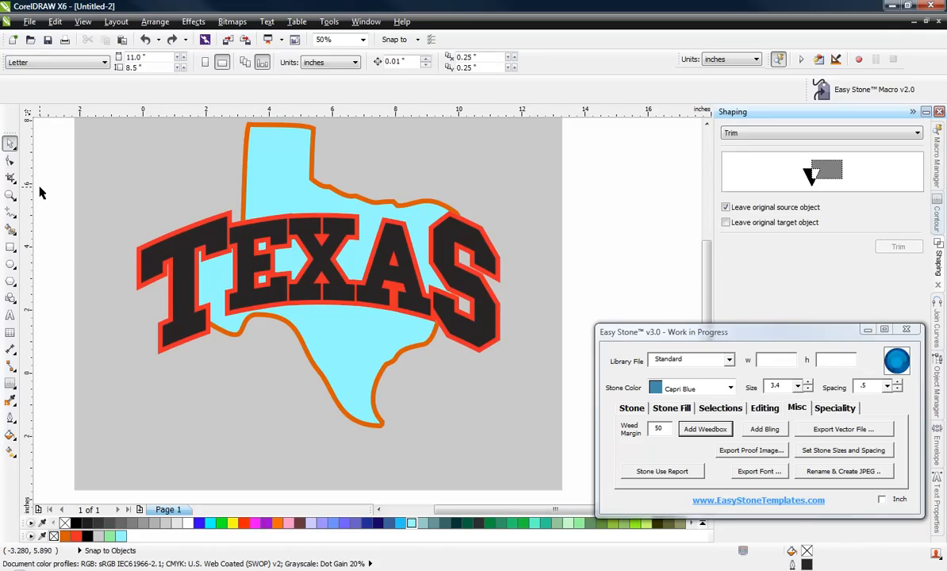
- Shift the black letters and the red lettering shape to expose the trimmed state shapes, undo both moves, and deselect
click(154, 258)
scroll(154, 257, up, 1)
drag(198, 255, 179, 381)
drag(204, 245, 149, 361)
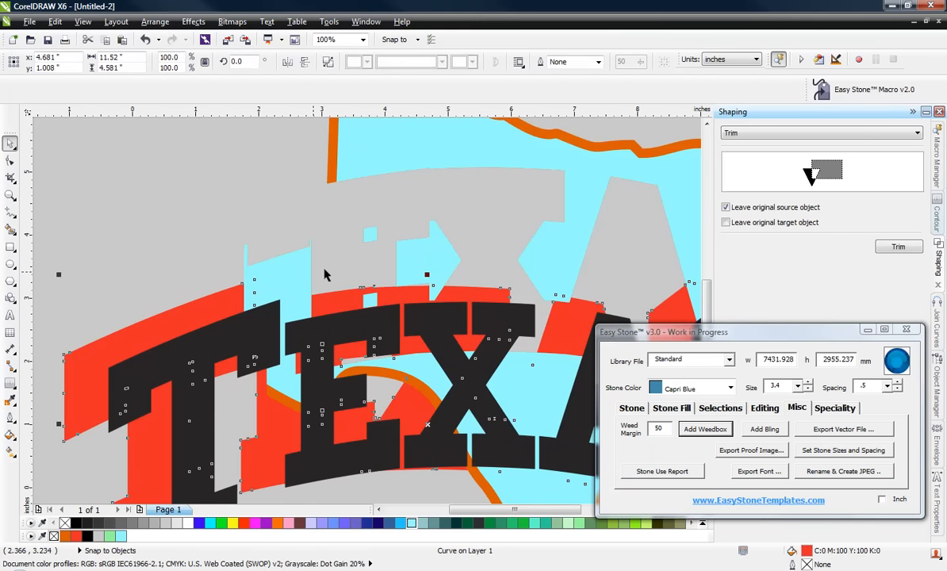
scroll(293, 231, down, 1)
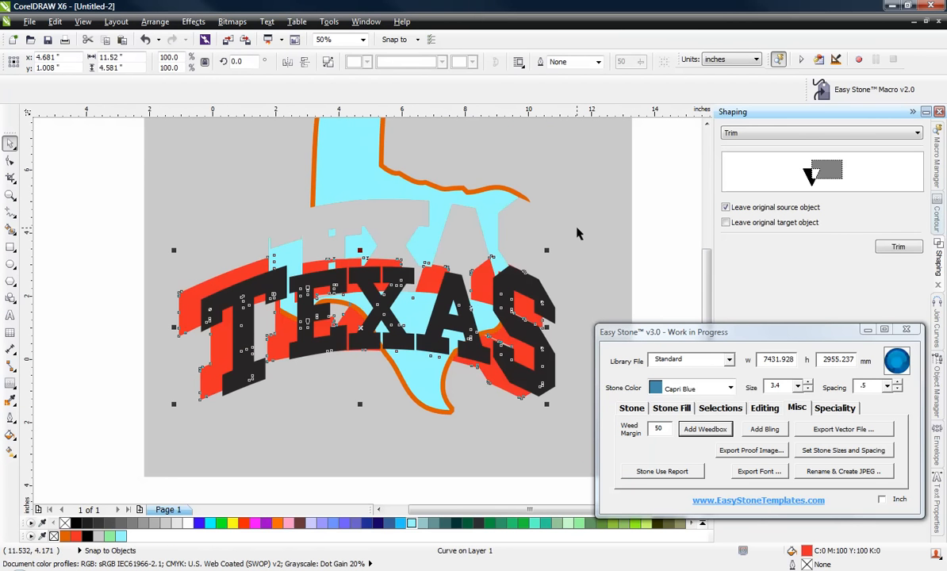
key(ctrl+z)
key(ctrl+z)
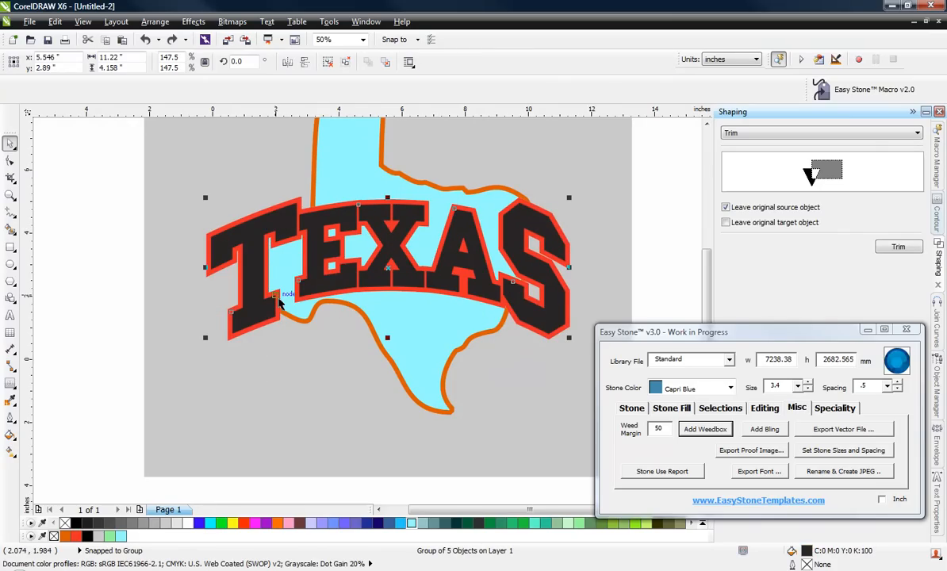
click(153, 256)
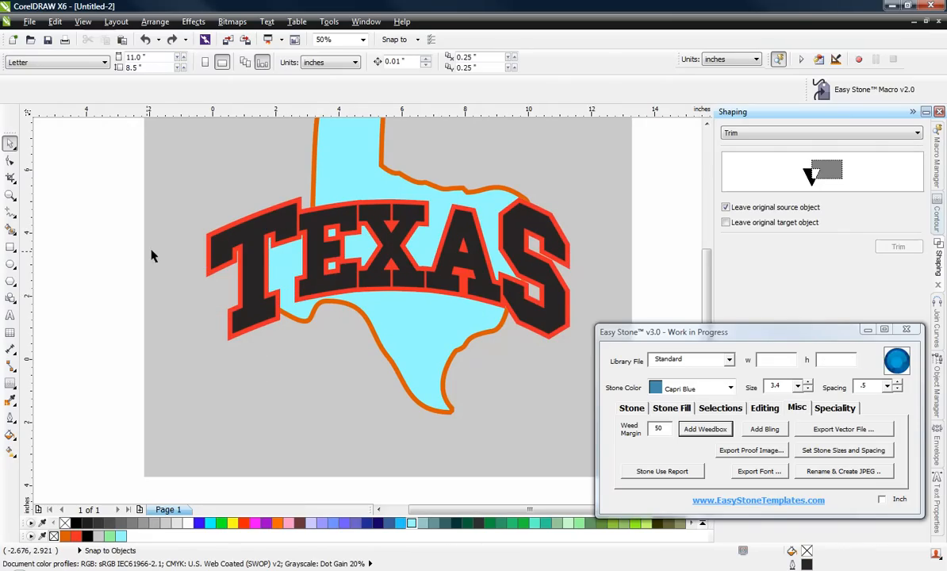
- Try to trim the red lettering shape with the black letters
click(260, 246)
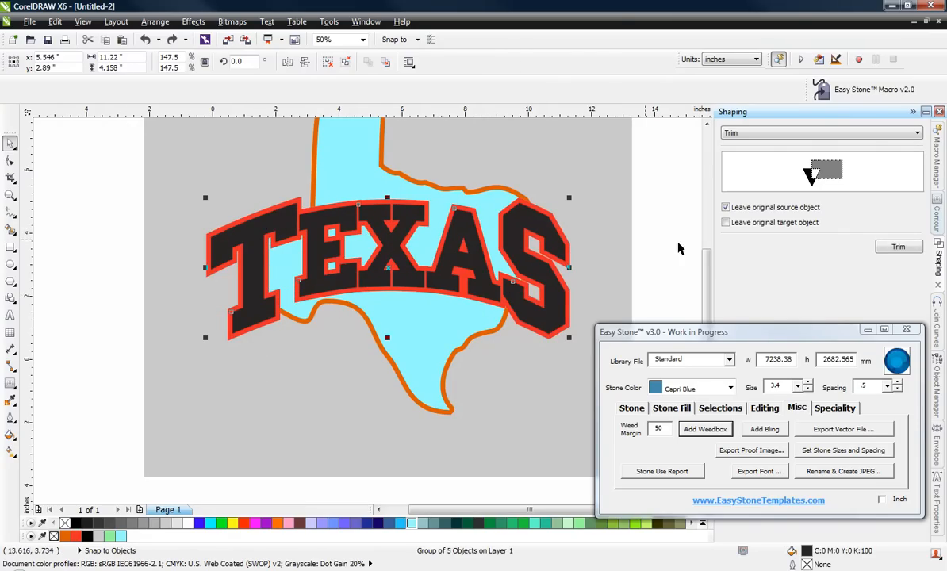
click(897, 248)
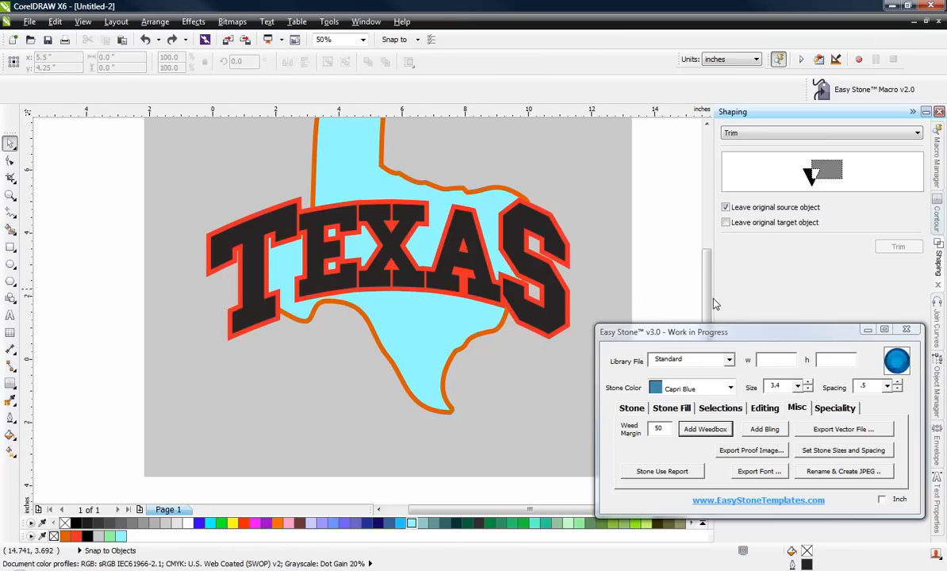
click(549, 341)
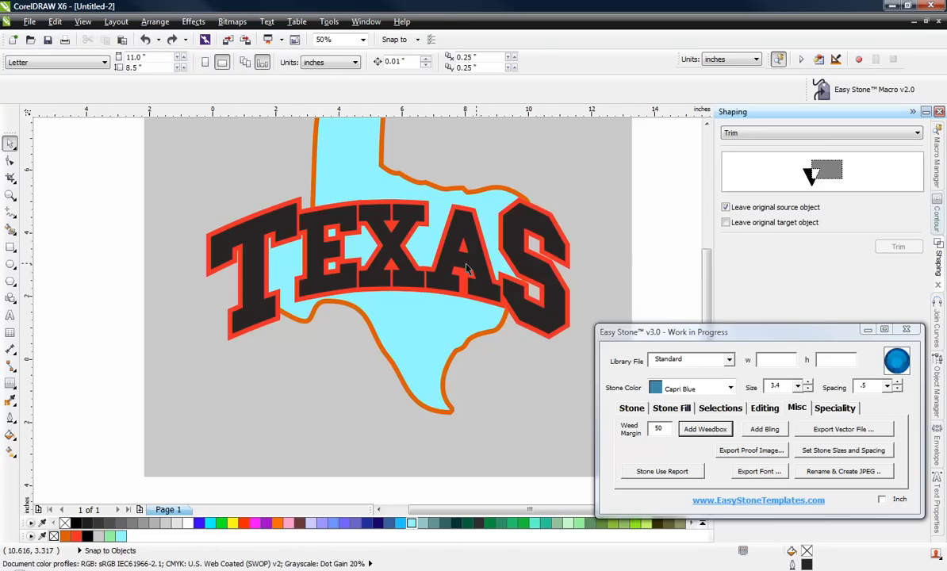
- Select the black letters, undo a test move of them, and trim the red lettering shape with them
click(515, 241)
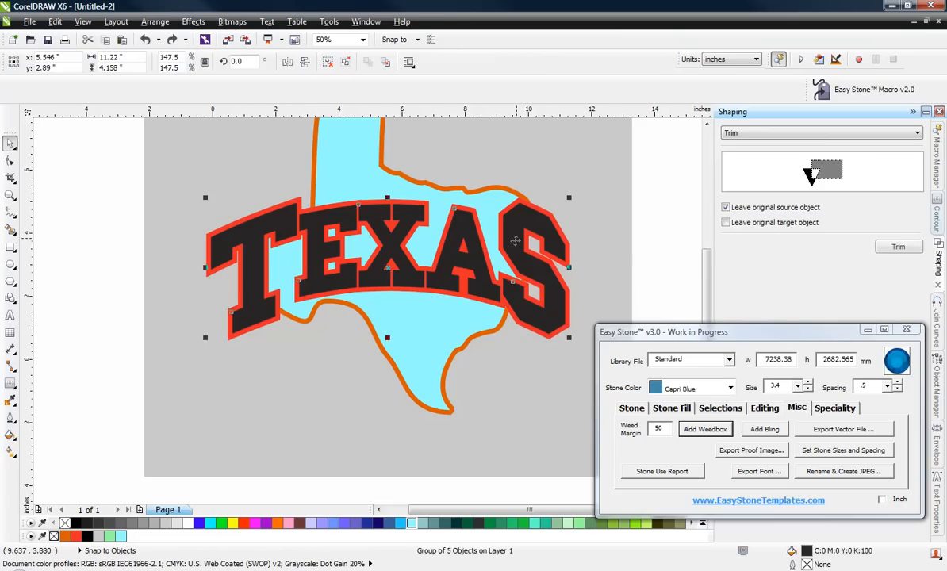
drag(515, 241, 379, 396)
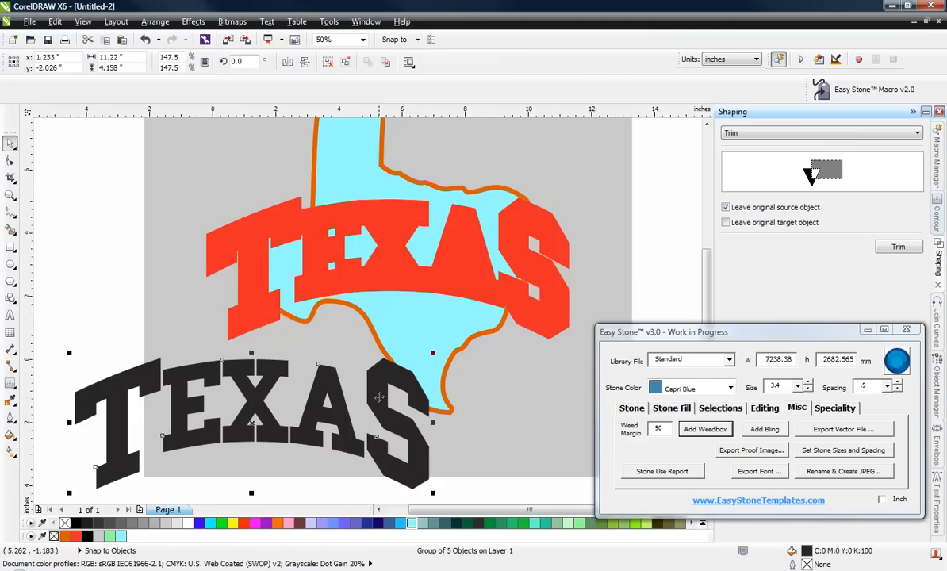
key(ctrl+z)
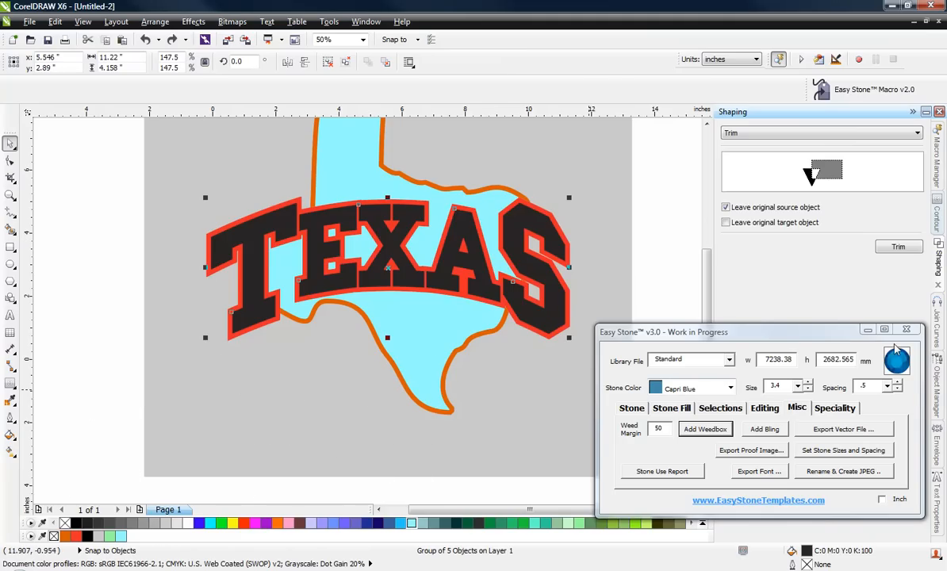
click(897, 247)
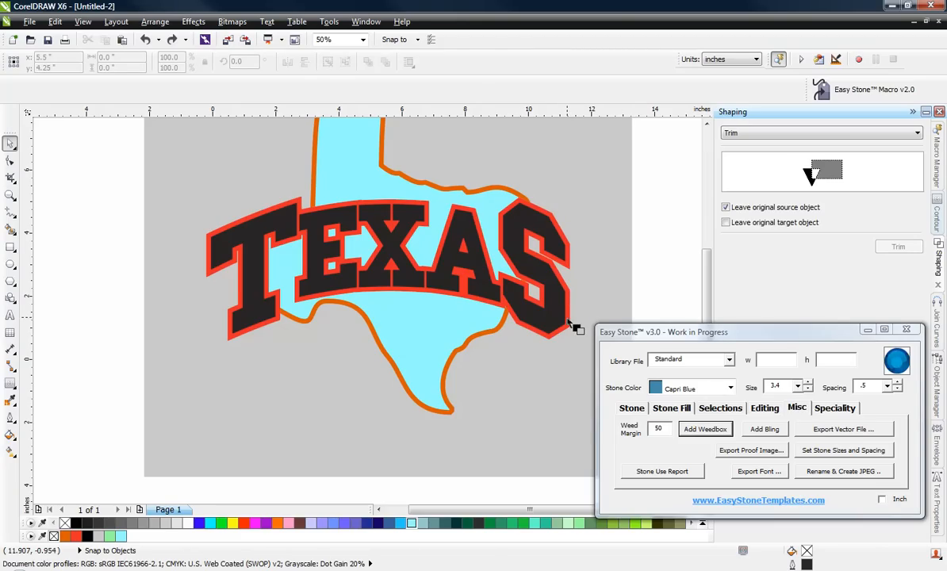
click(544, 292)
click(203, 279)
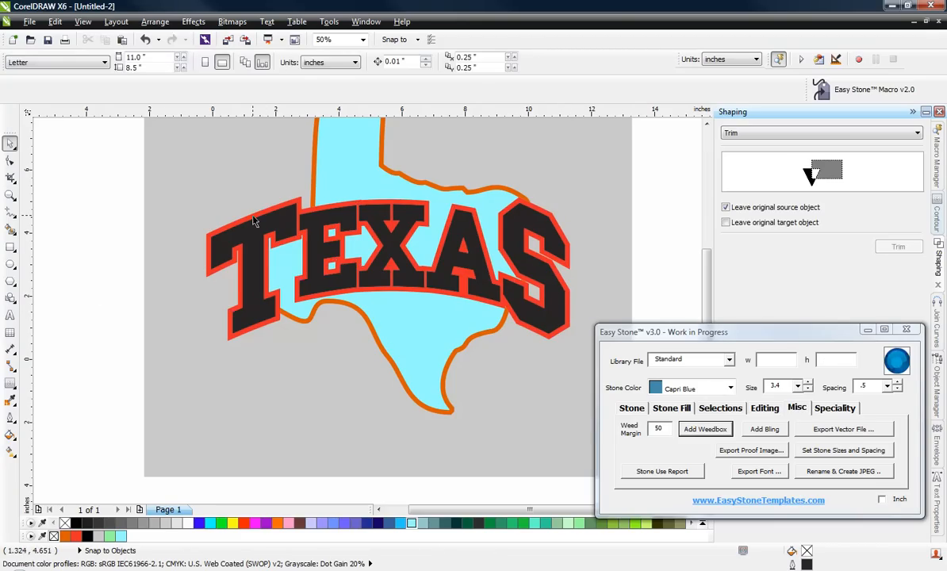
- Move the black letter group off the design and delete it
drag(241, 224, 120, 406)
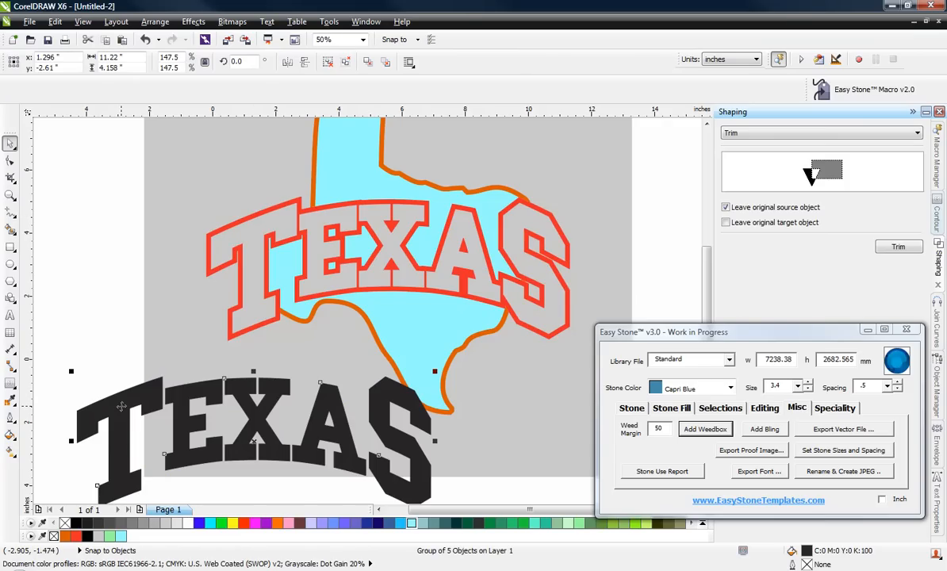
key(Delete)
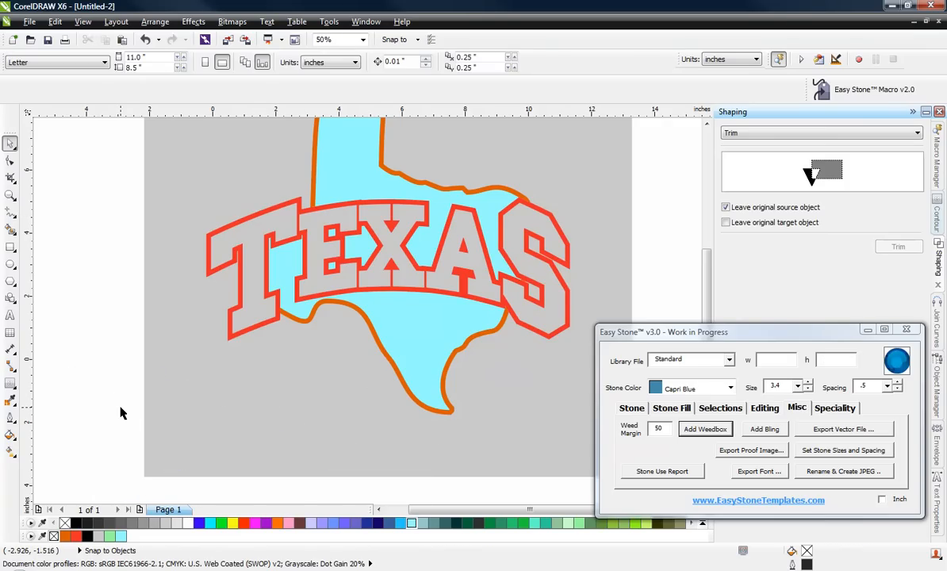
scroll(203, 321, down, 1)
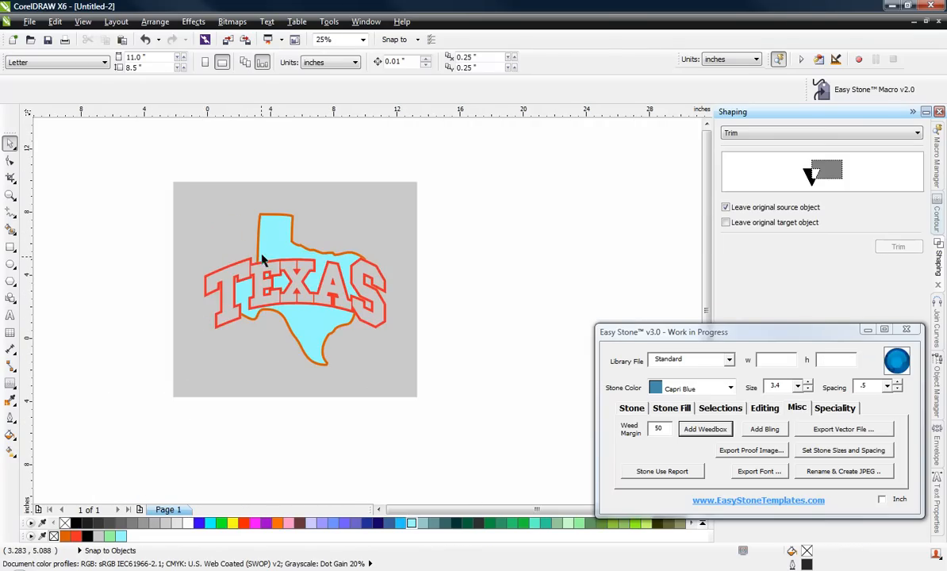
scroll(262, 293, up, 1)
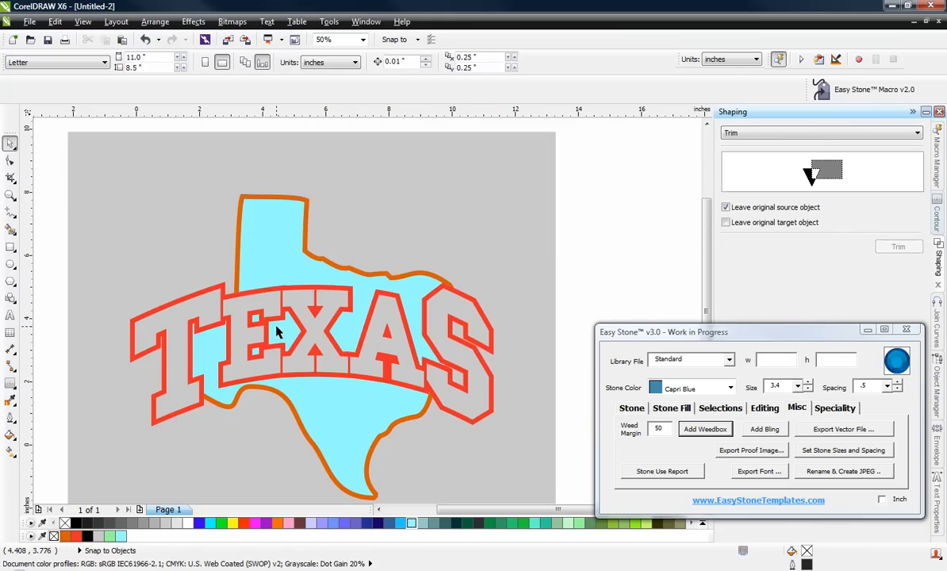
- Switch to wireframe view and examine the contour lines where the A and S of the lettering meet
click(84, 22)
click(105, 52)
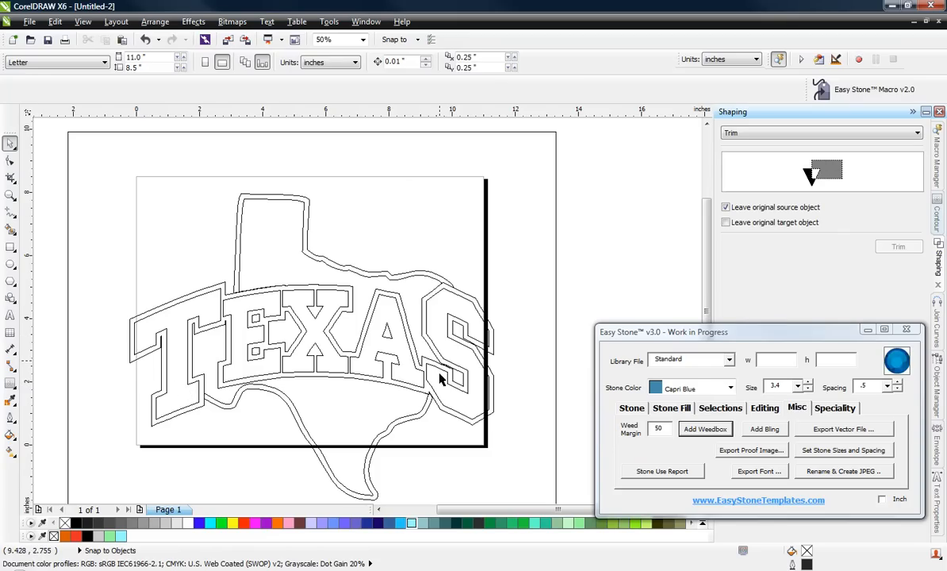
scroll(440, 381, up, 4)
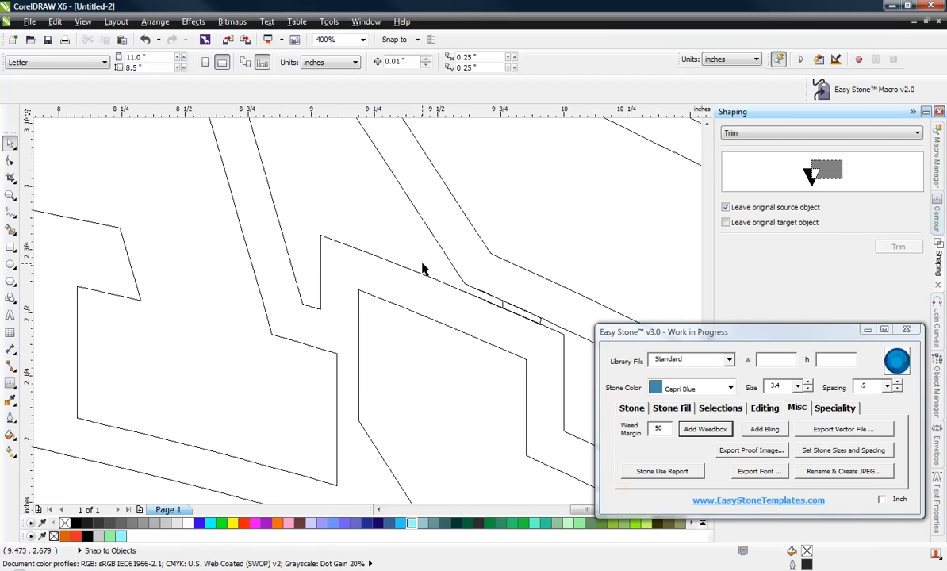
scroll(423, 268, down, 3)
scroll(296, 279, down, 2)
scroll(365, 269, up, 3)
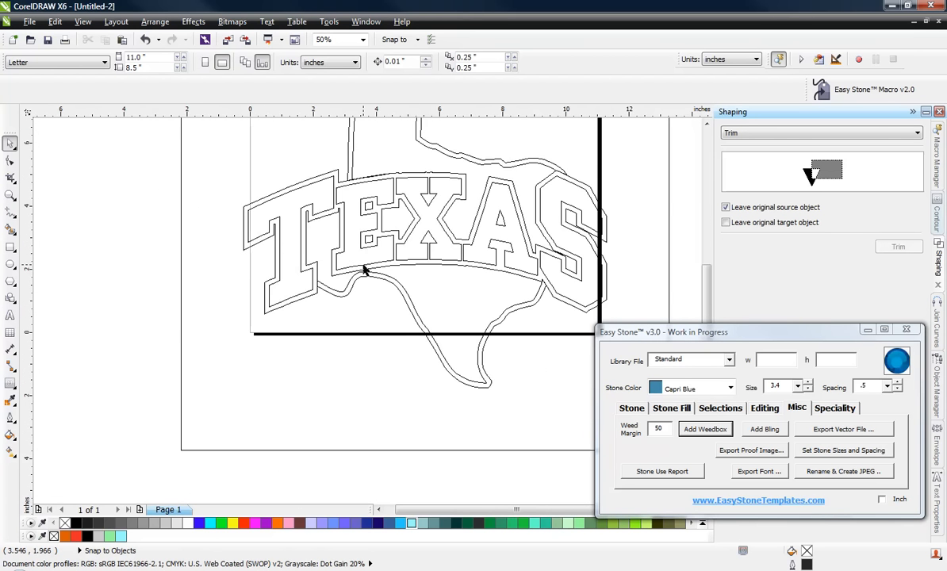
- Test-move the light blue state shape to examine the edges where it meets the lettering outline, and undo the move
scroll(333, 187, down, 1)
scroll(344, 187, up, 3)
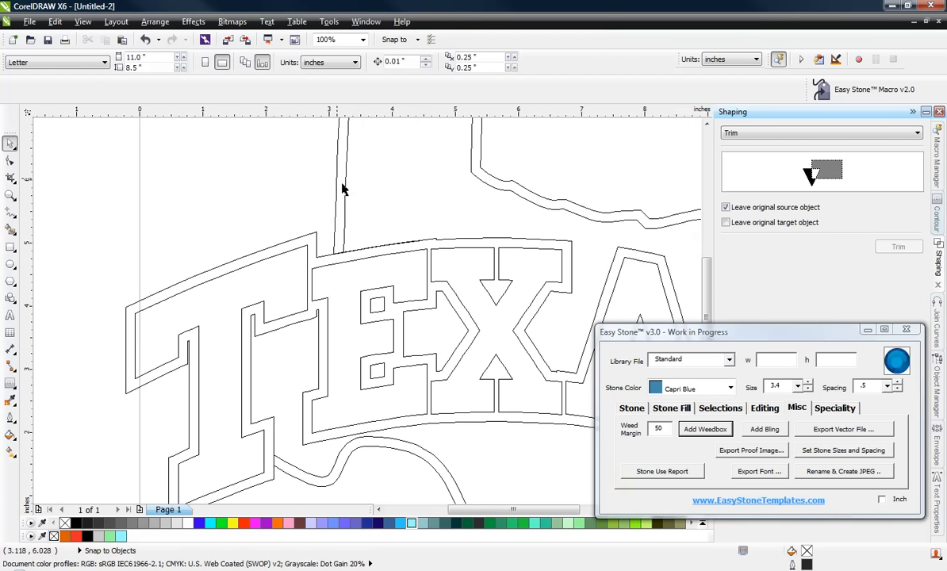
drag(362, 271, 407, 244)
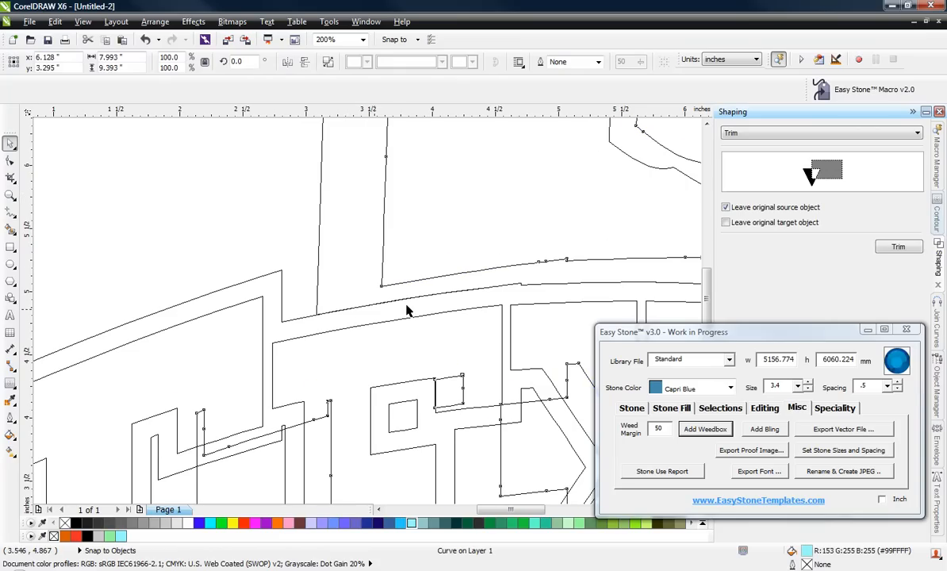
key(ctrl+z)
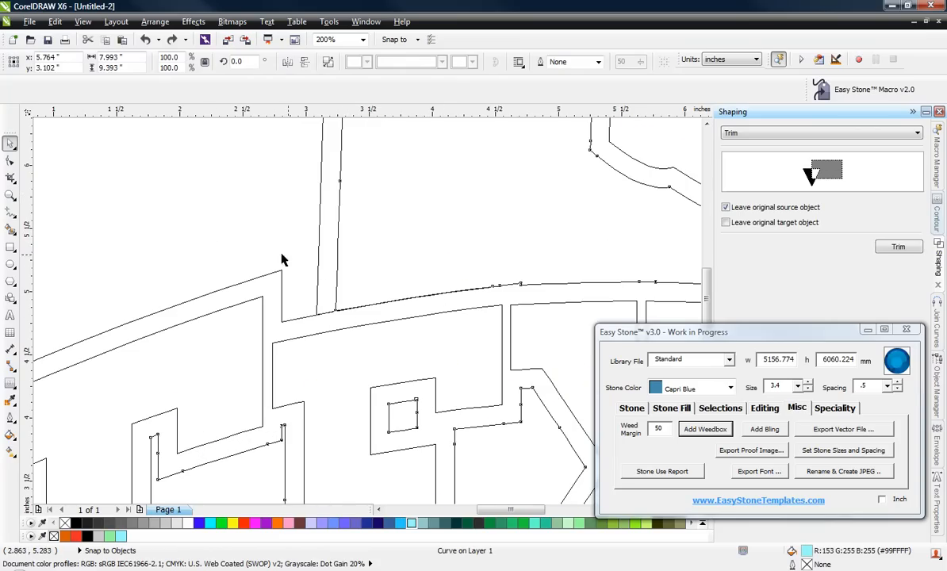
- Deselect the light blue state shape and switch the display from wireframe to Enhanced view
click(214, 247)
click(89, 23)
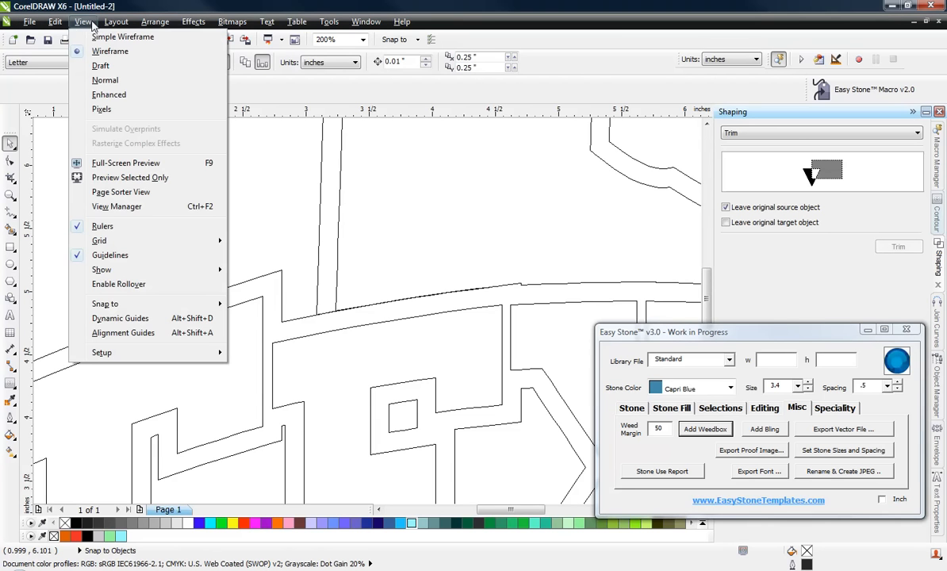
click(121, 100)
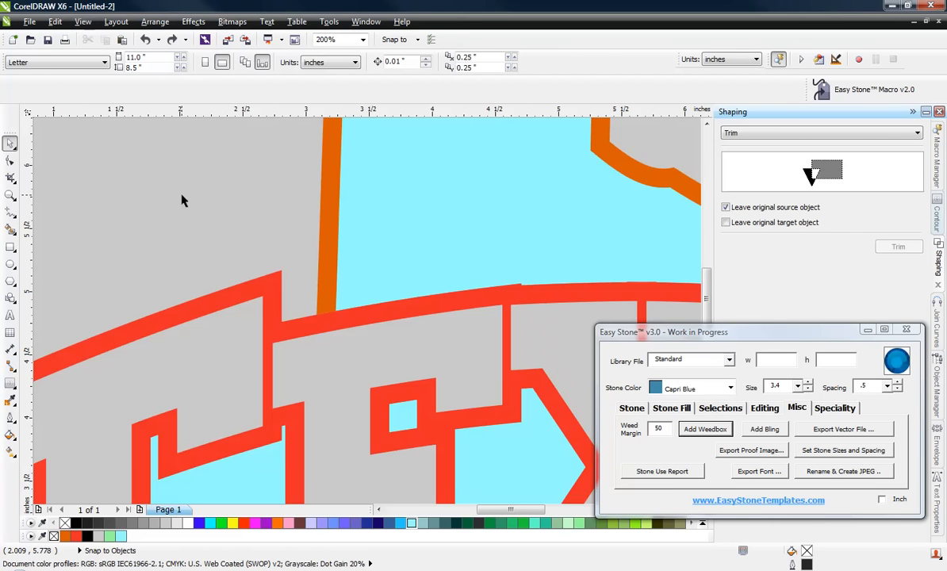
- Weld the red lettering outline with the orange state outline, and undo a test move of the combined shape
scroll(228, 254, down, 2)
scroll(236, 268, up, 1)
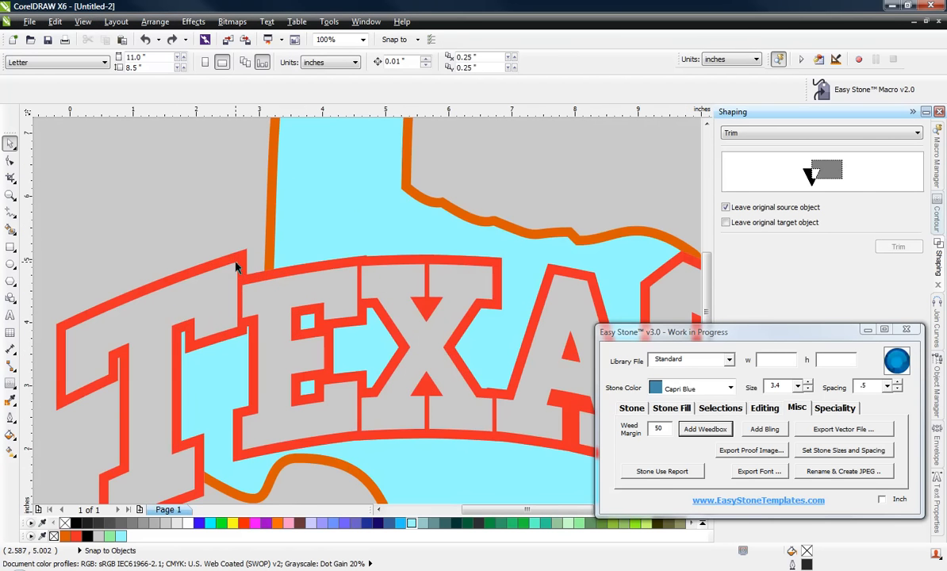
click(244, 263)
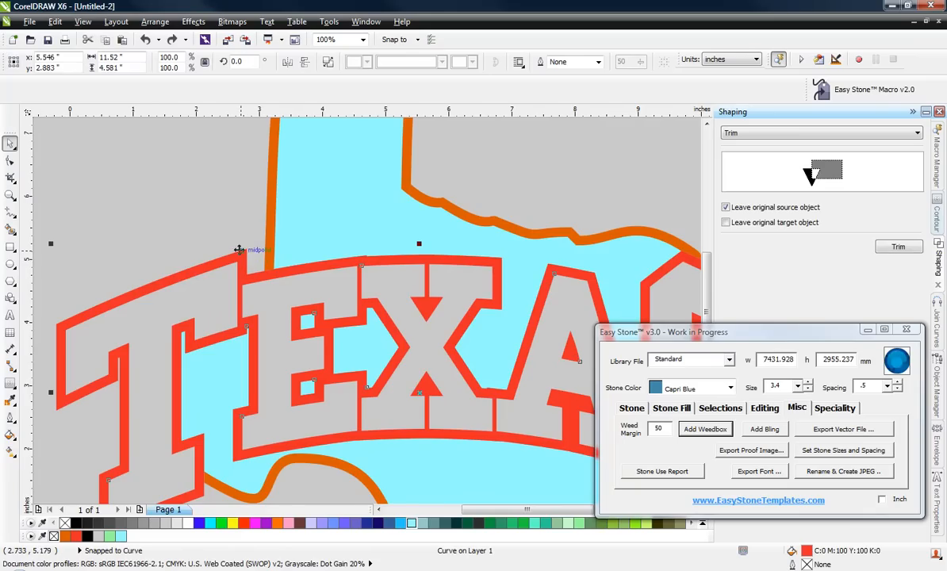
shift+click(271, 182)
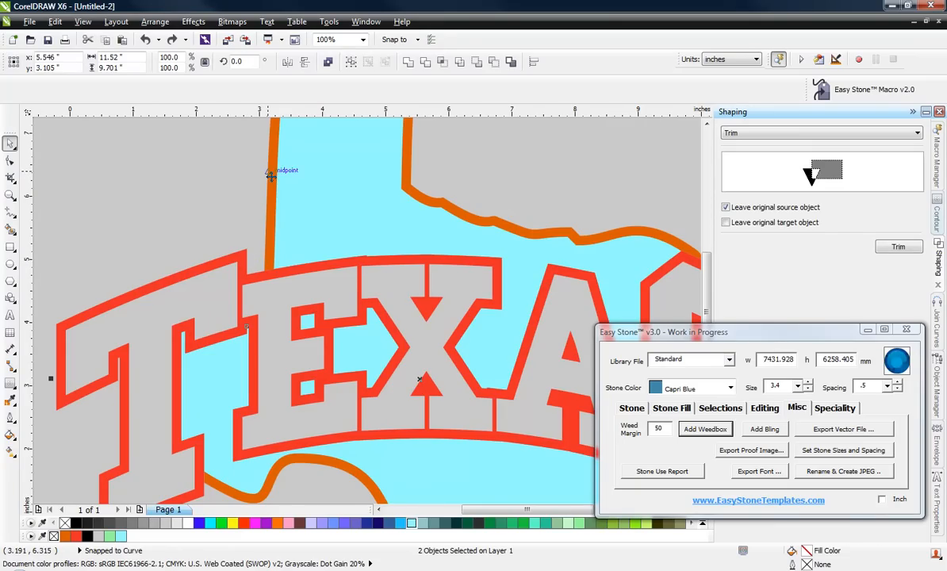
click(409, 64)
click(187, 195)
scroll(187, 195, down, 1)
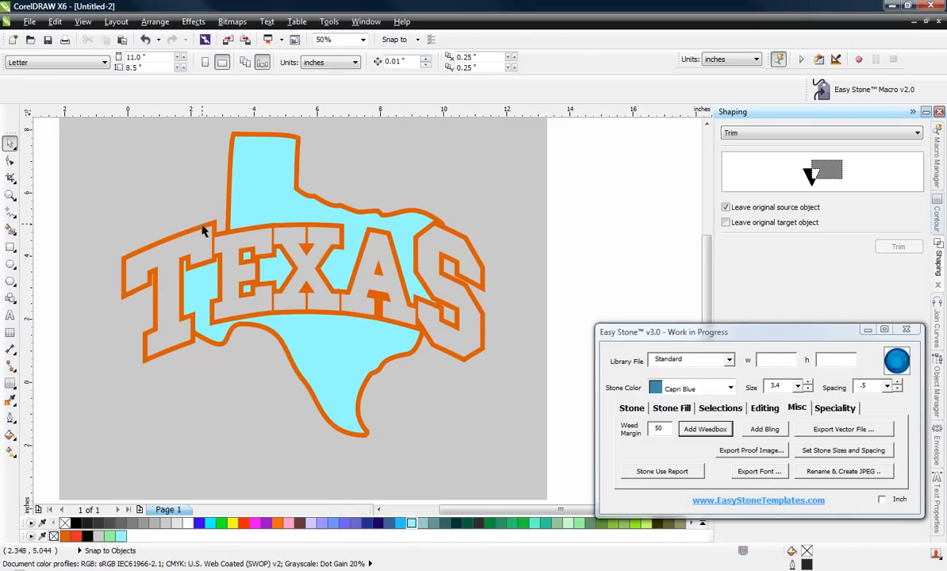
drag(198, 234, 158, 376)
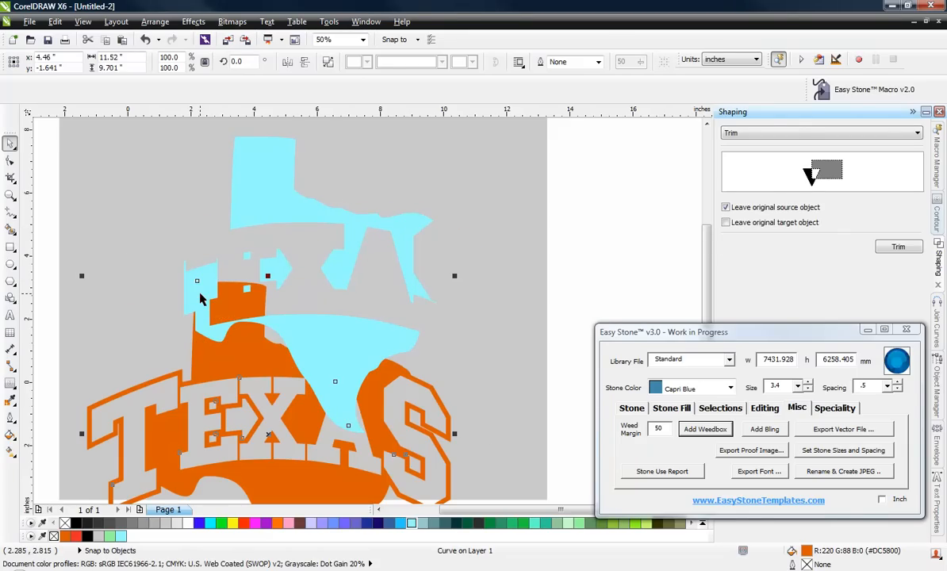
key(ctrl+z)
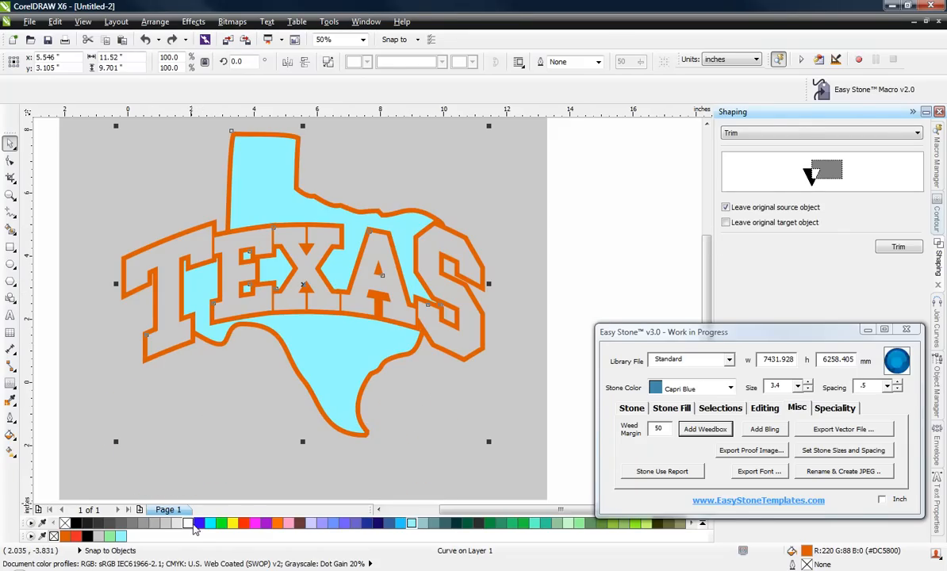
- Color the welded outline white and fill the light blue state shape with the document's orange
right_click(190, 524)
click(200, 443)
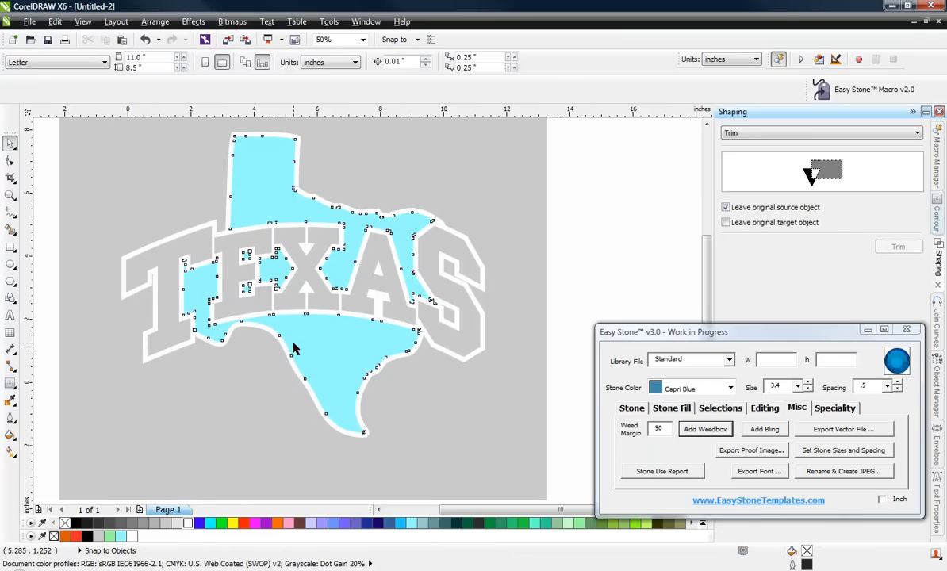
click(293, 349)
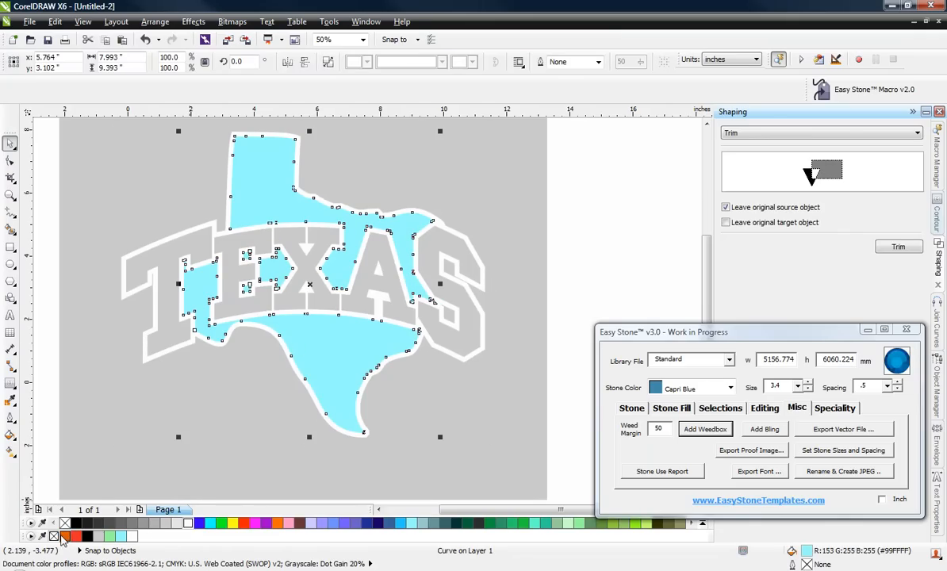
click(65, 536)
click(204, 449)
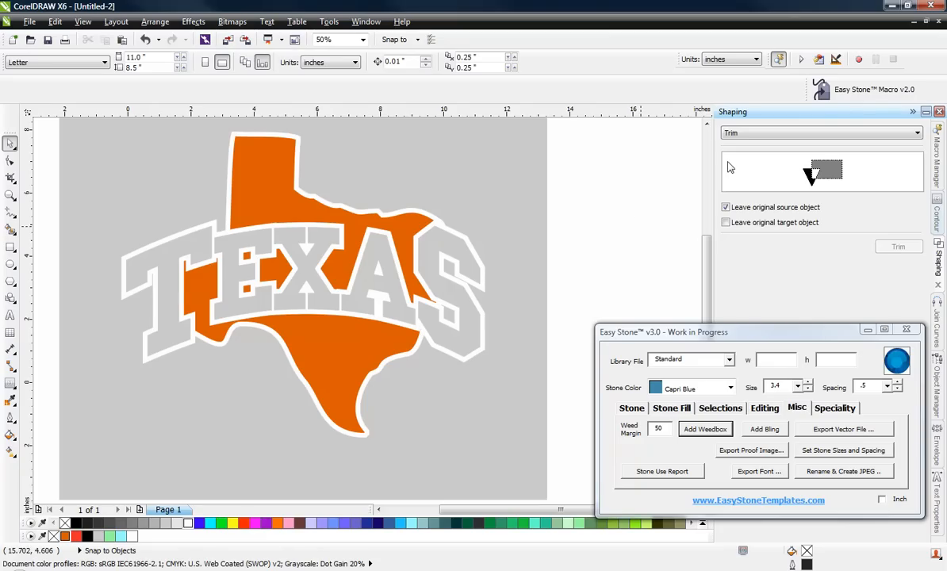
- Move the orange state shape off the weedbox to examine the white outline on its own, and undo the move
drag(265, 177, 599, 160)
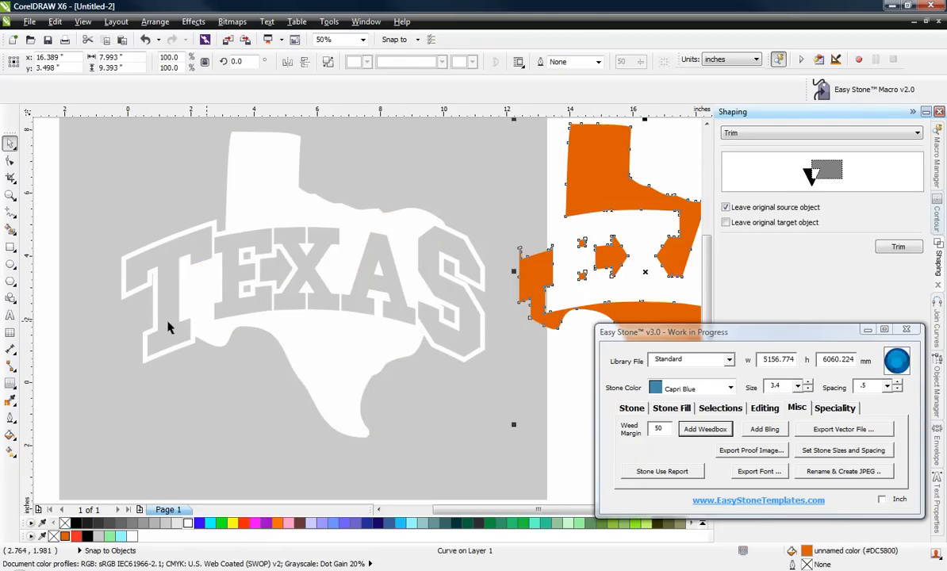
scroll(171, 321, down, 2)
scroll(264, 354, up, 2)
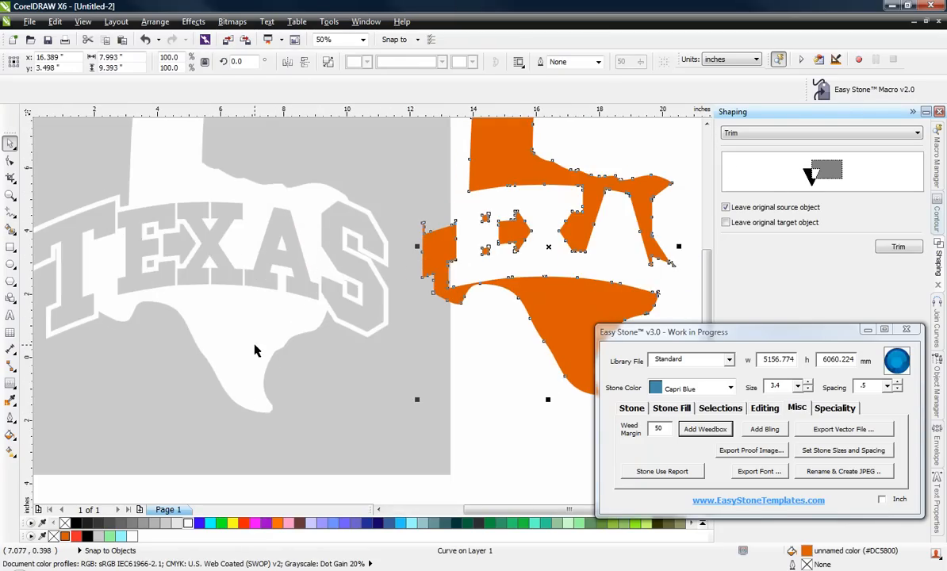
click(255, 348)
scroll(274, 357, down, 2)
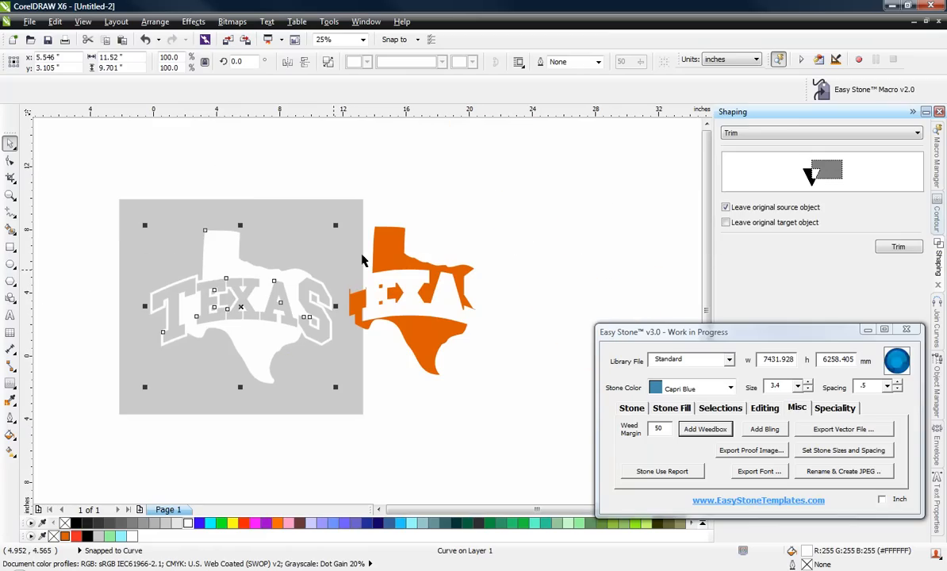
click(393, 258)
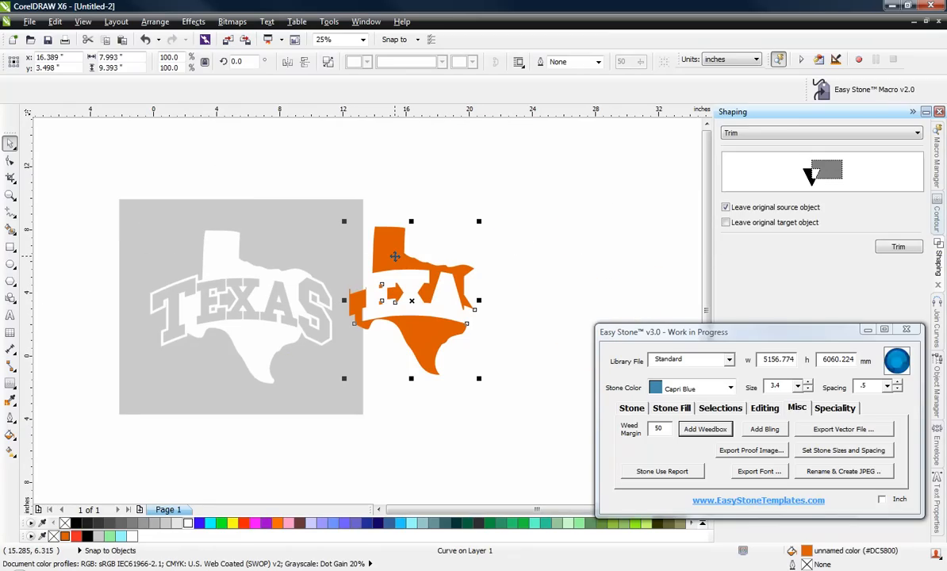
key(p)
click(391, 249)
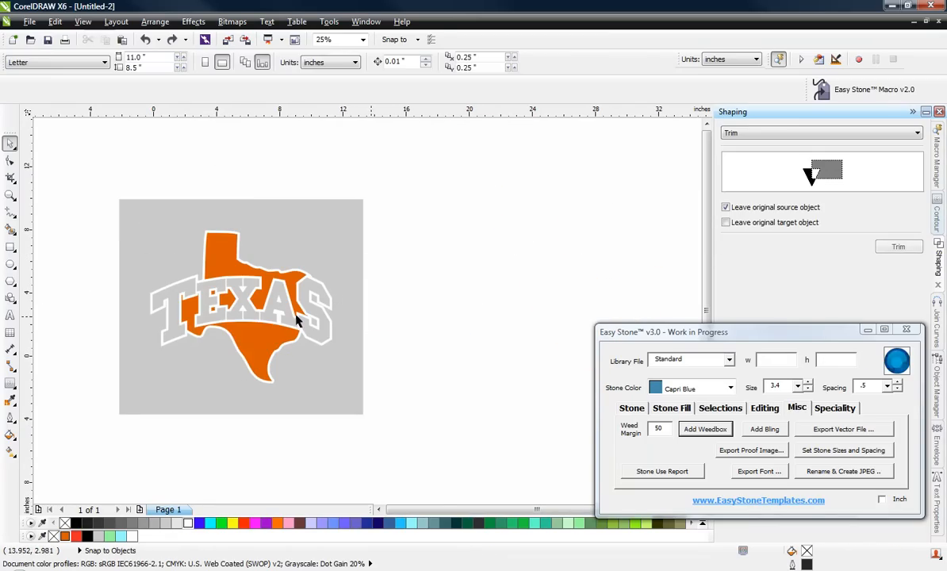
- Select all nodes of the orange state shape with the Shape tool and apply Reduce Nodes to them
scroll(222, 295, up, 2)
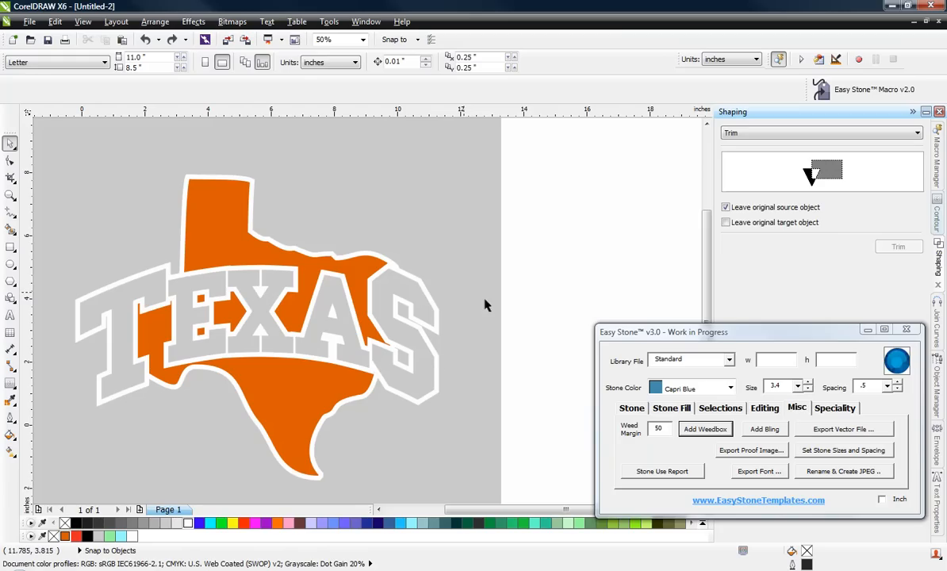
scroll(428, 281, down, 1)
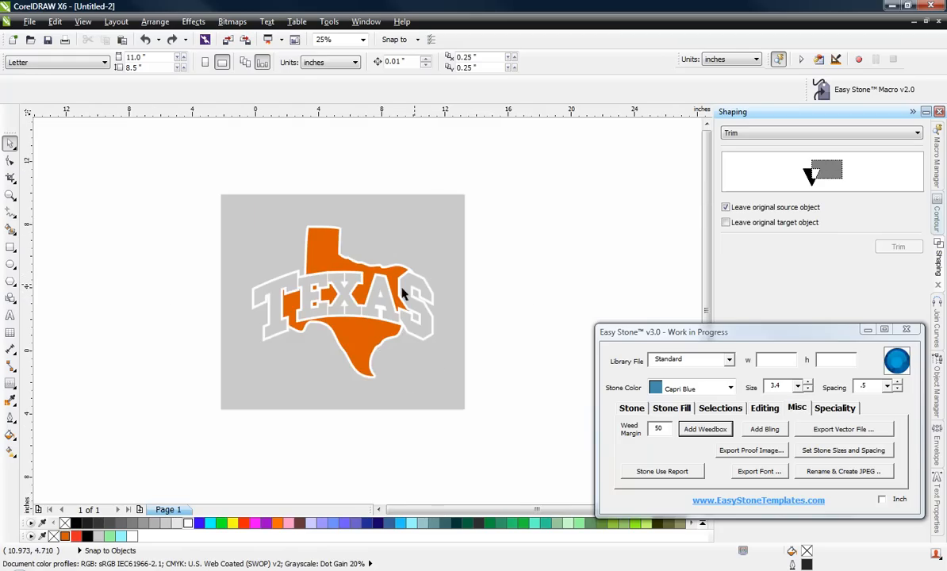
scroll(401, 293, up, 1)
click(252, 220)
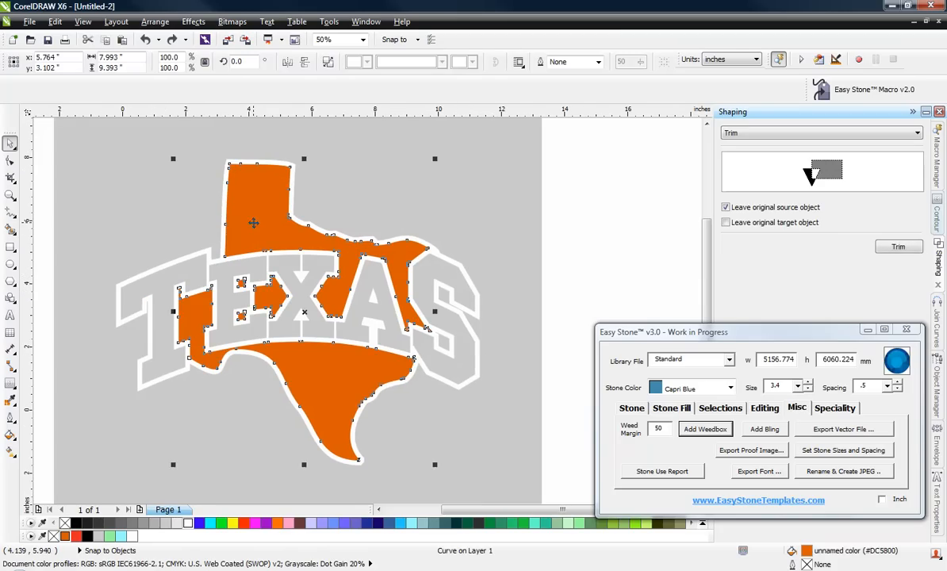
key(F10)
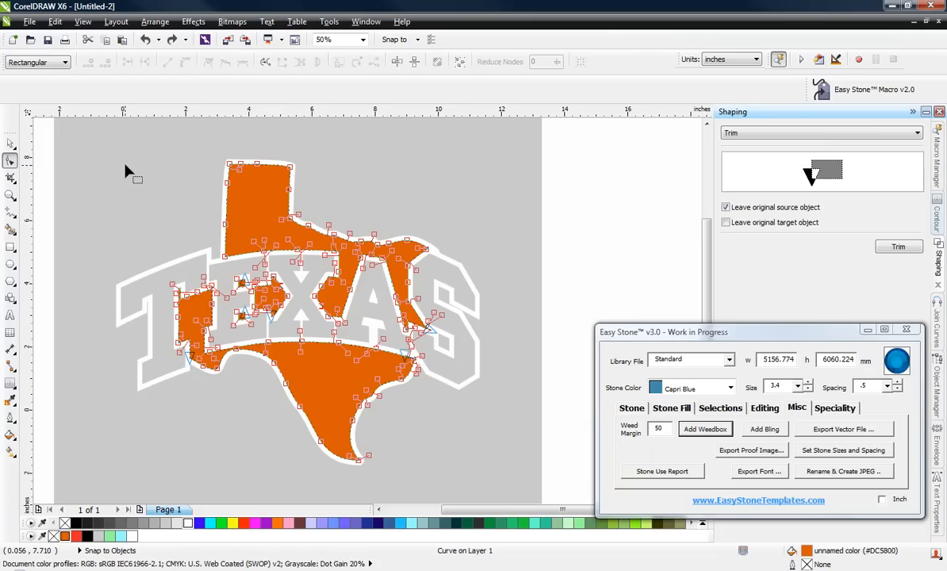
drag(121, 140, 528, 483)
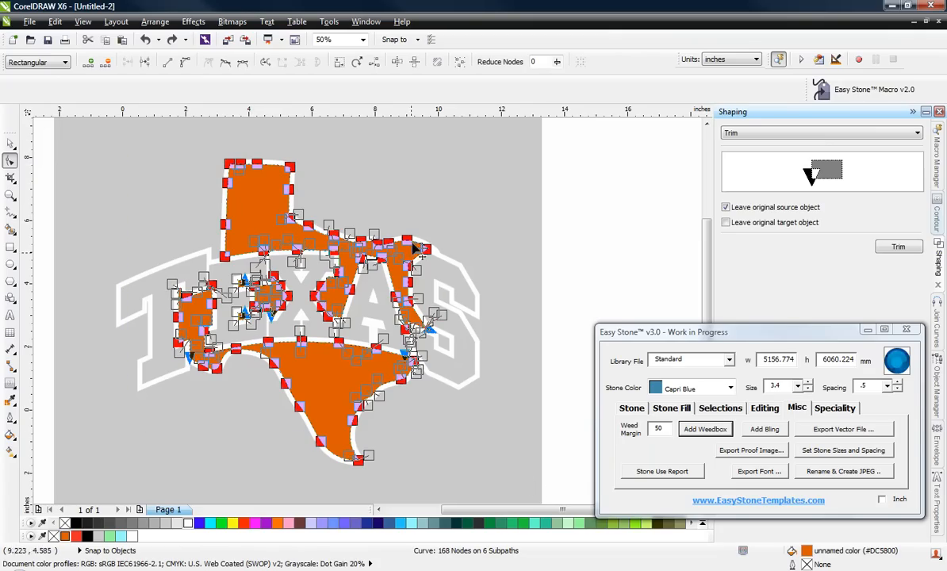
click(511, 63)
click(537, 211)
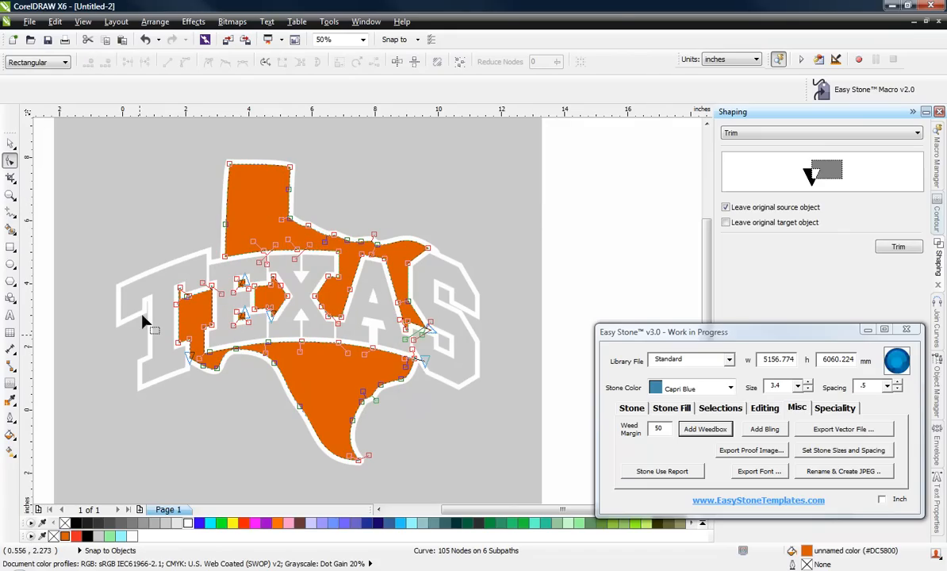
- Select all nodes of the white welded outline, apply Reduce Nodes to them, and deselect the outline
click(132, 281)
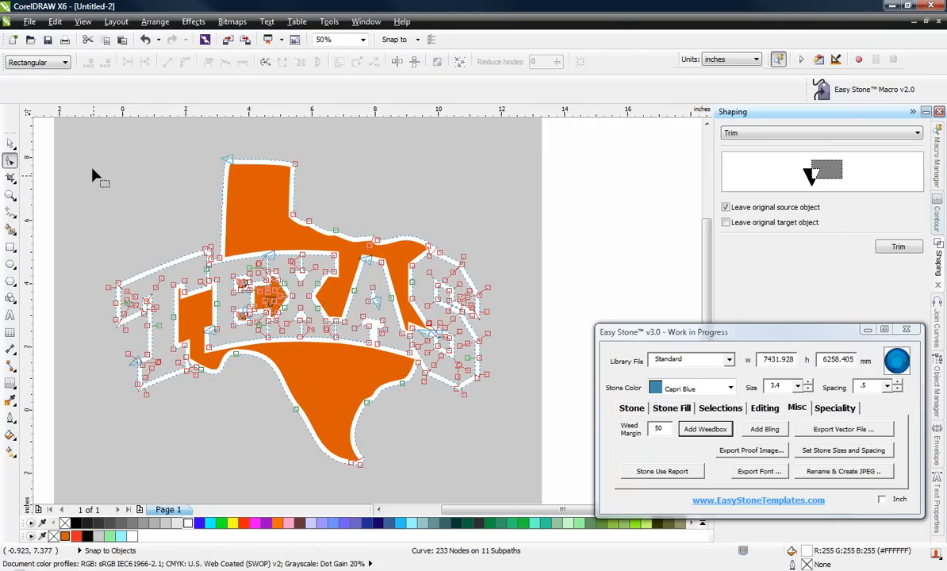
drag(81, 151, 544, 484)
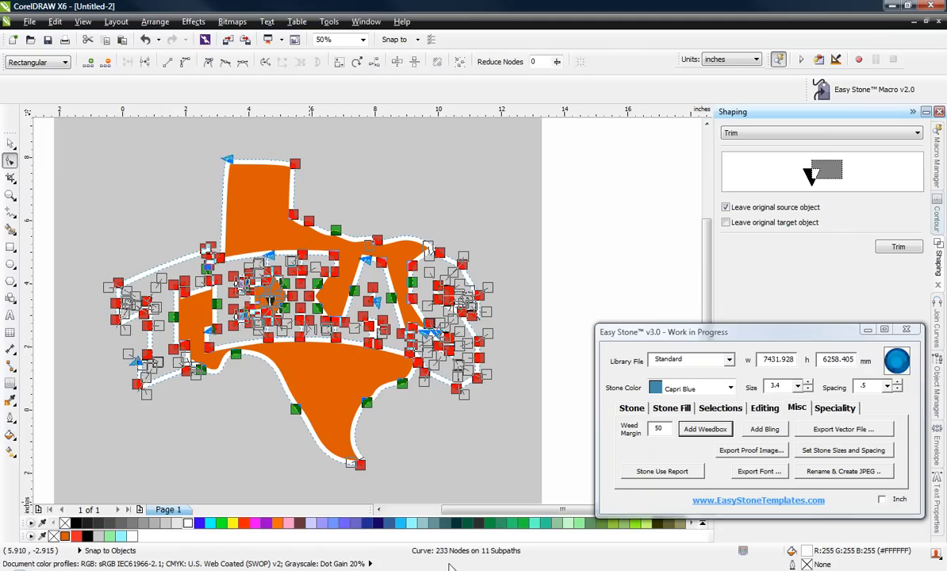
click(459, 65)
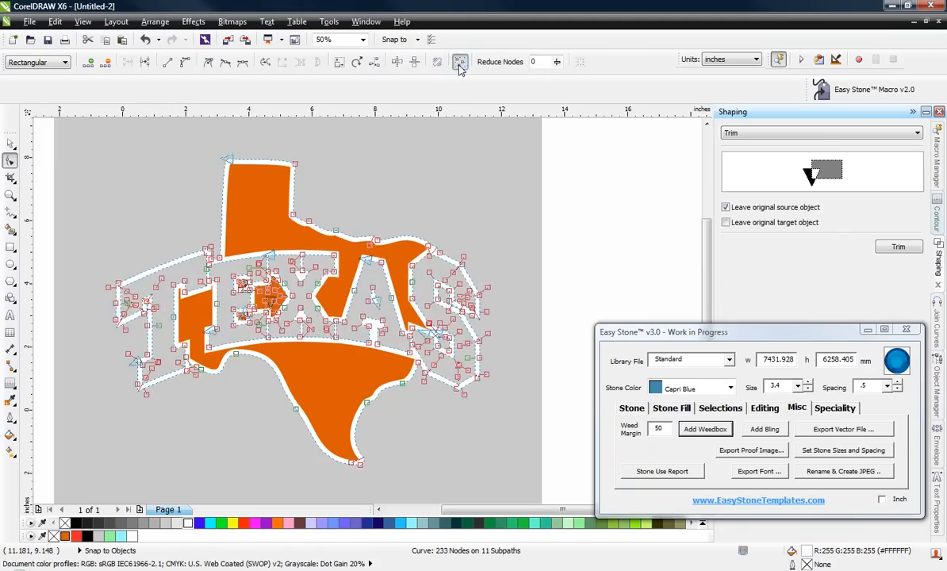
click(512, 62)
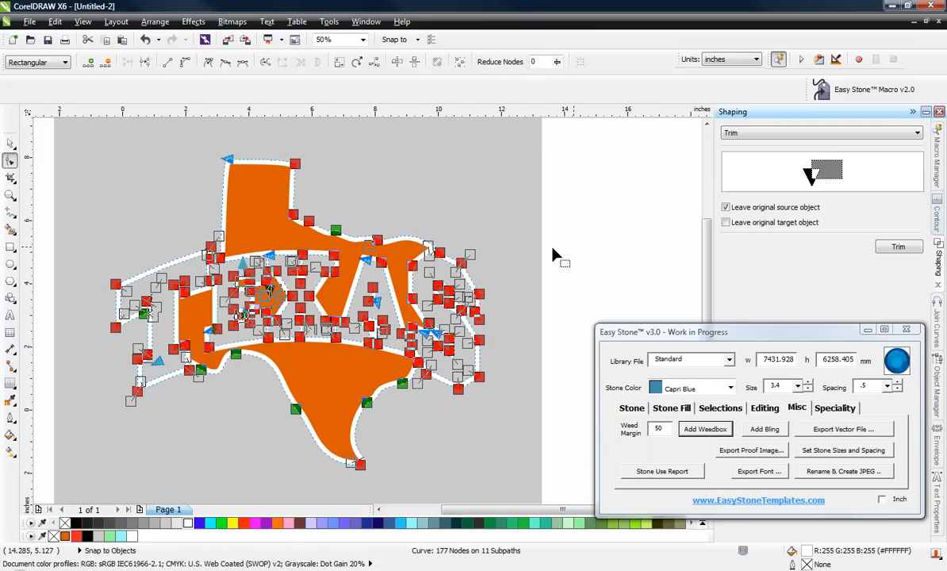
click(10, 144)
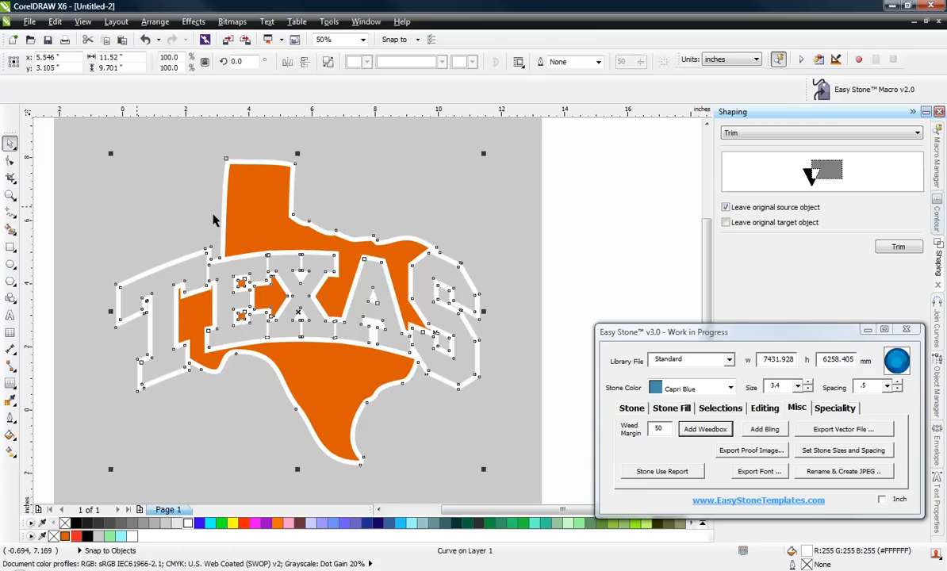
click(552, 200)
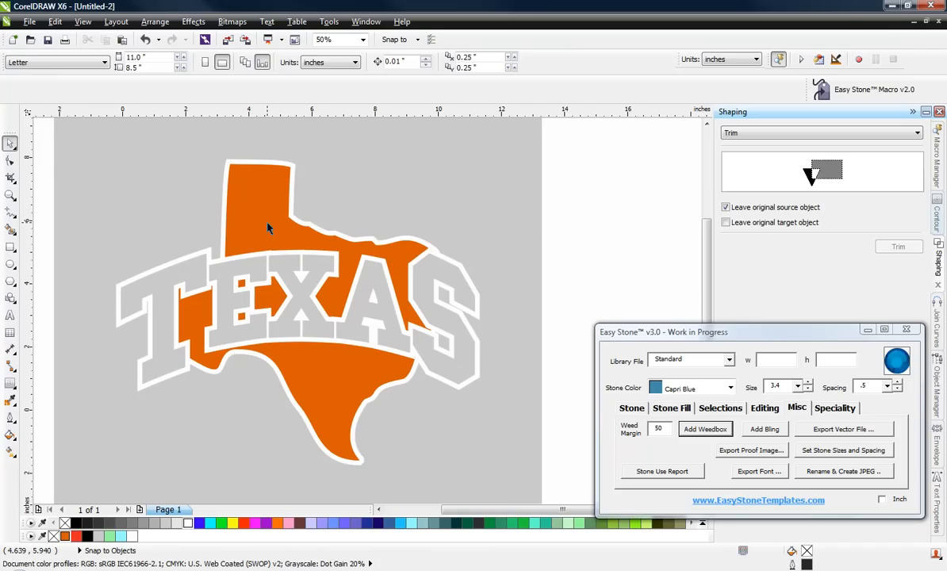
- Select the white outline for node editing with the Shape tool at the narrow slit between the T's left serif and stem
scroll(111, 342, up, 2)
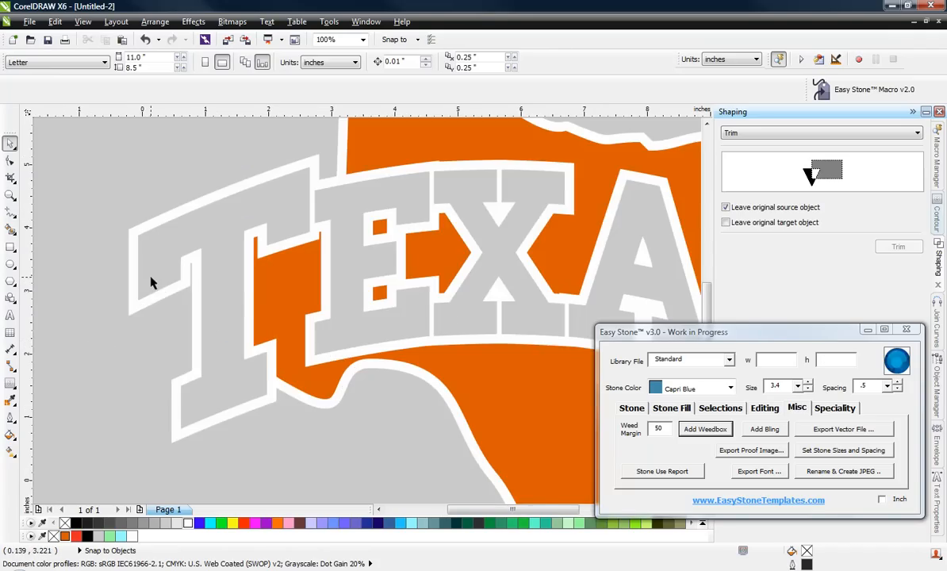
scroll(155, 283, up, 2)
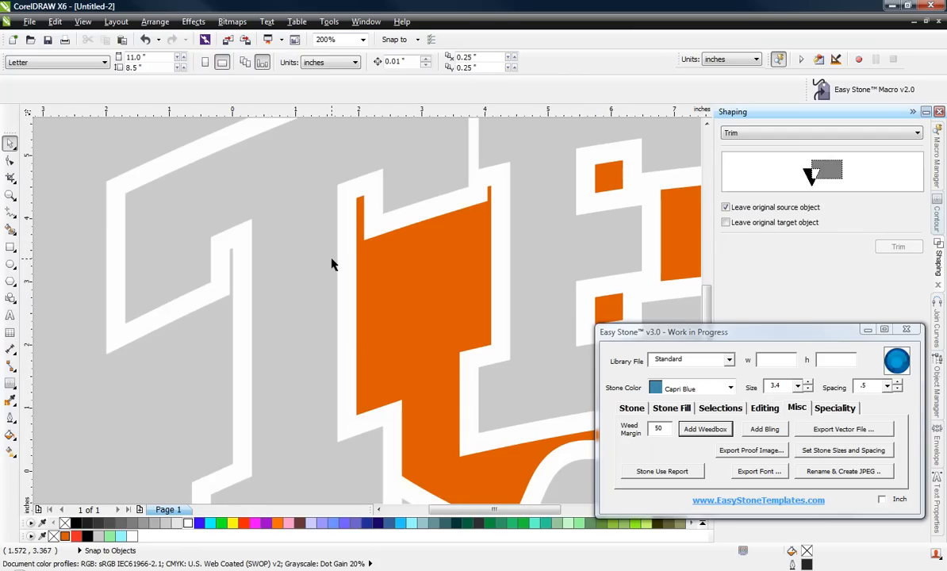
scroll(331, 260, up, 2)
scroll(349, 234, down, 1)
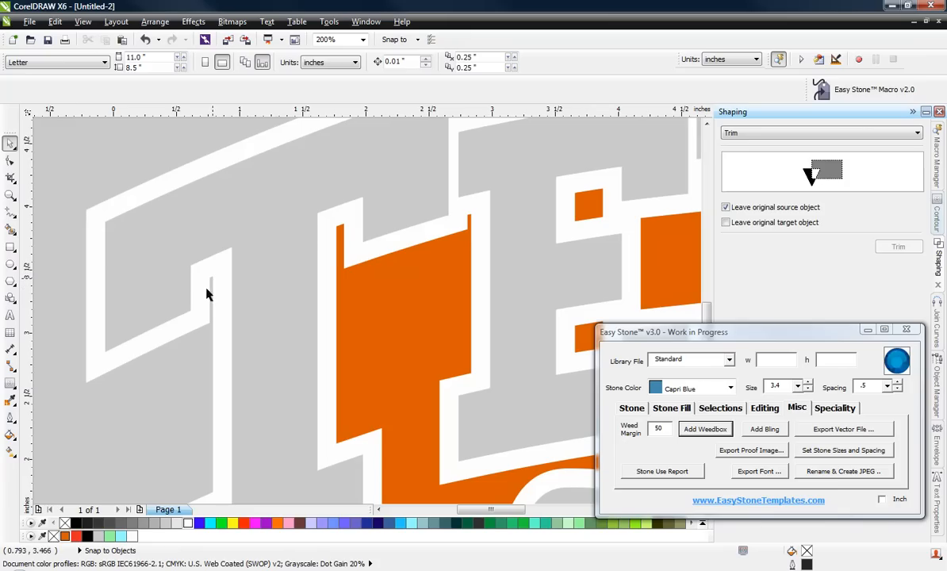
click(10, 160)
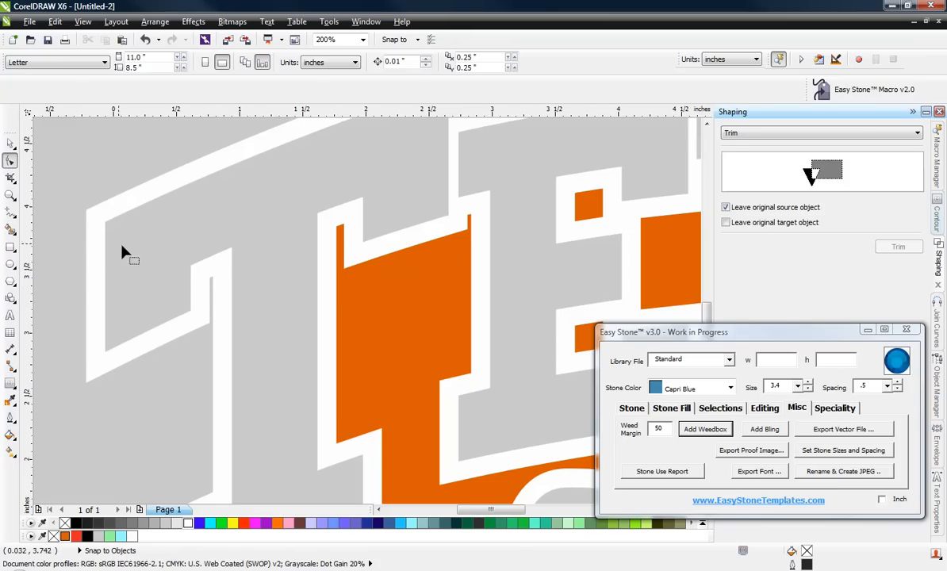
click(212, 288)
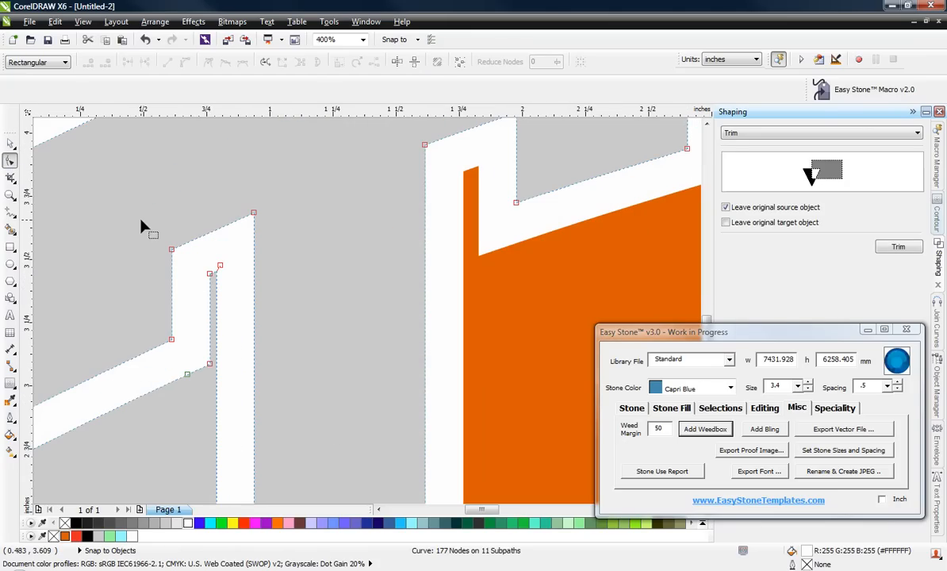
- Try to widen the slit between the T's left serif and stem by moving only its lower corner node outward
drag(141, 221, 213, 389)
scroll(186, 384, up, 2)
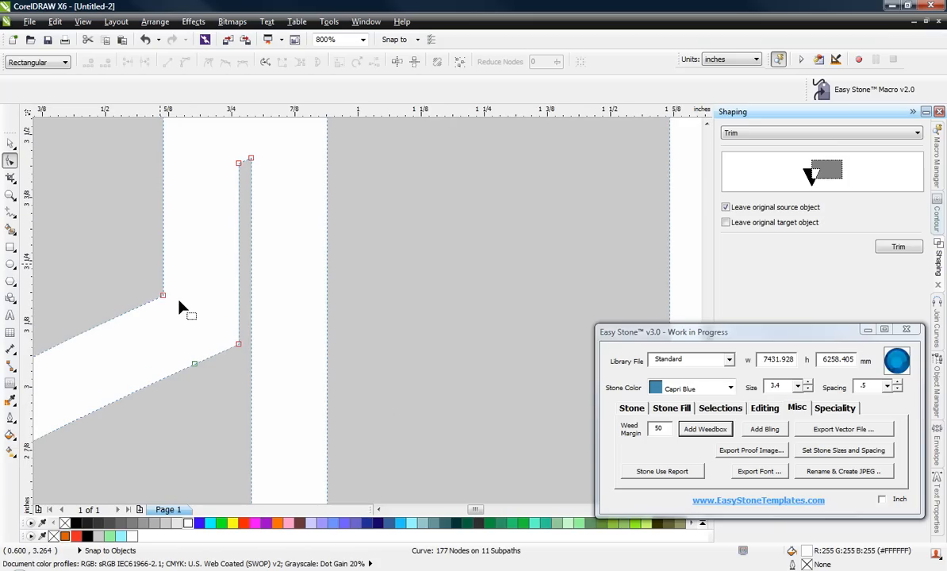
drag(238, 345, 224, 341)
scroll(180, 246, down, 4)
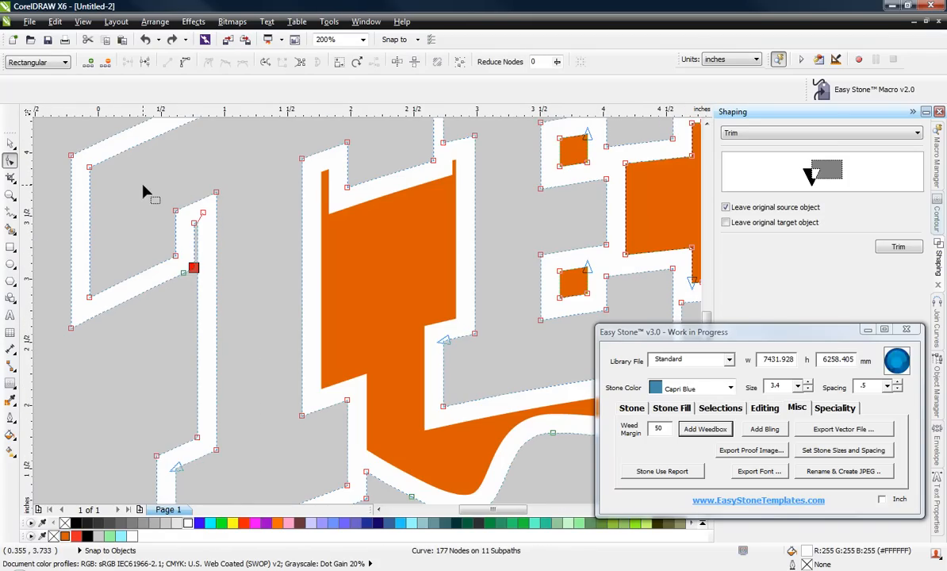
- Select the five nodes around the inner end of the T's left serif and move them together away from the stem
mouse_move(200, 294)
mouse_down()
mouse_move(181, 313)
mouse_move(191, 308)
mouse_up()
scroll(192, 270, up, 2)
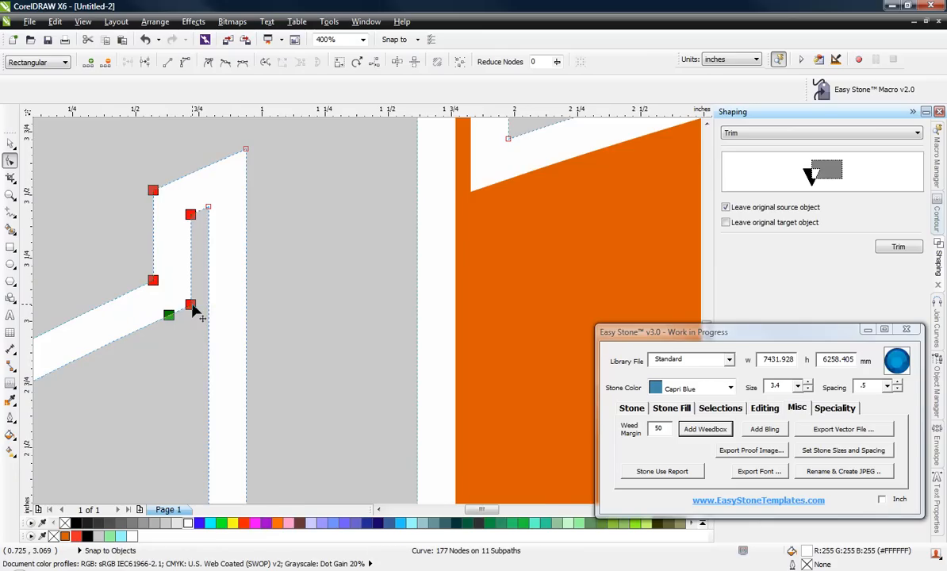
scroll(191, 308, down, 2)
scroll(181, 311, up, 2)
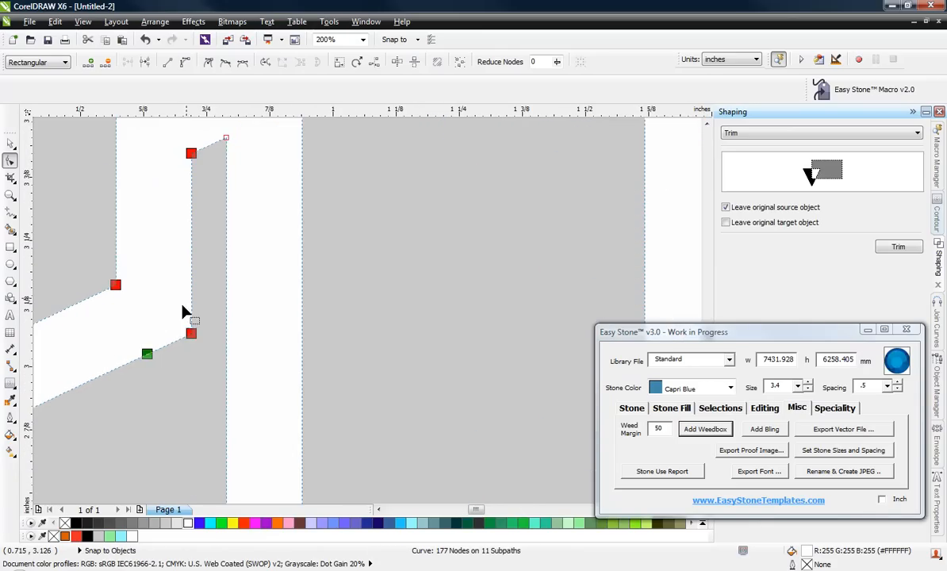
- Shift the selected serif nodes slightly back toward the T's stem, following the slanted edge, and deselect the outline
scroll(201, 162, up, 1)
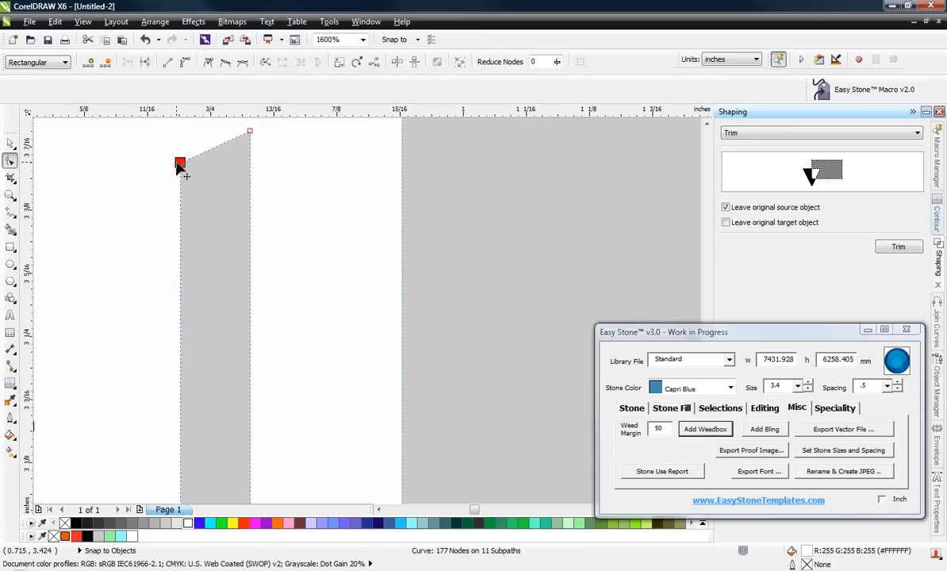
drag(181, 164, 194, 157)
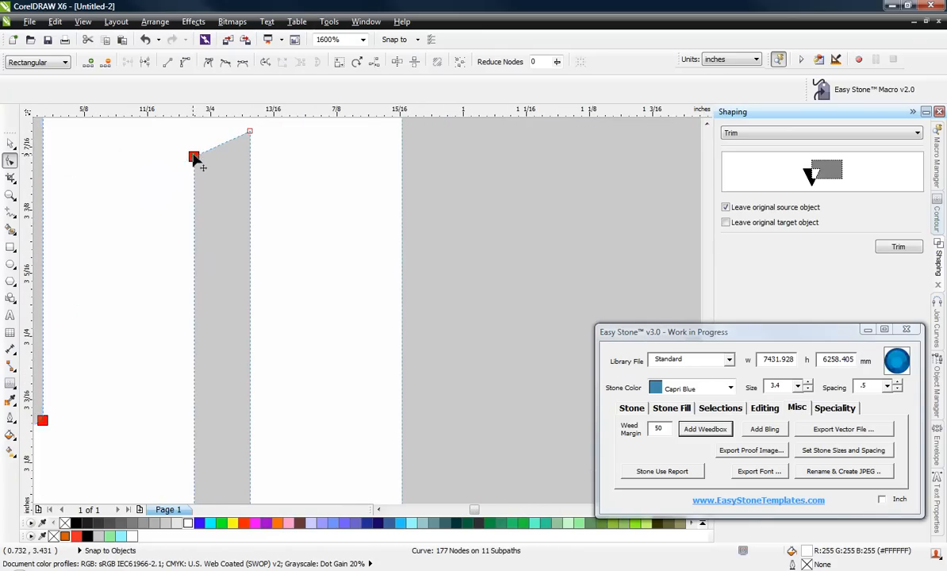
scroll(202, 254, down, 3)
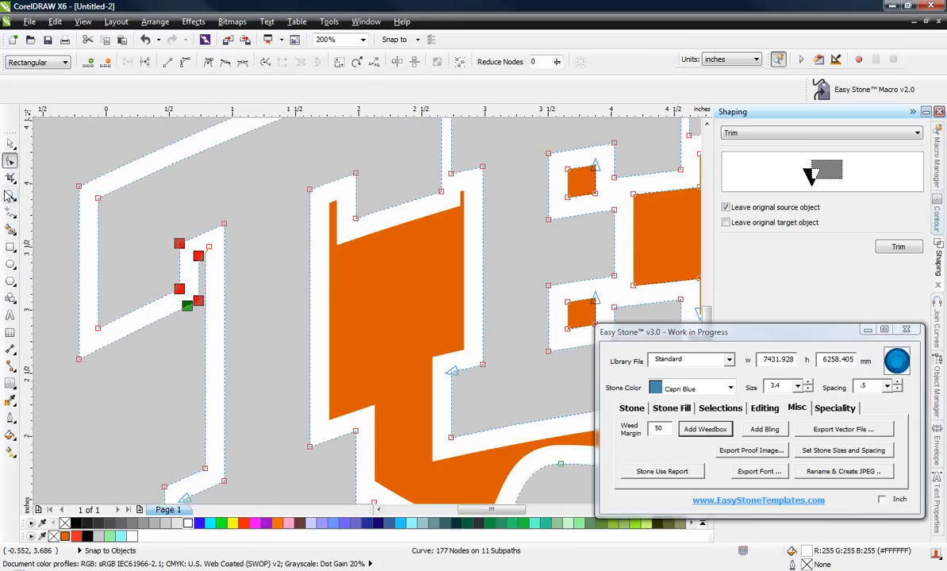
click(10, 143)
click(80, 149)
scroll(163, 289, down, 1)
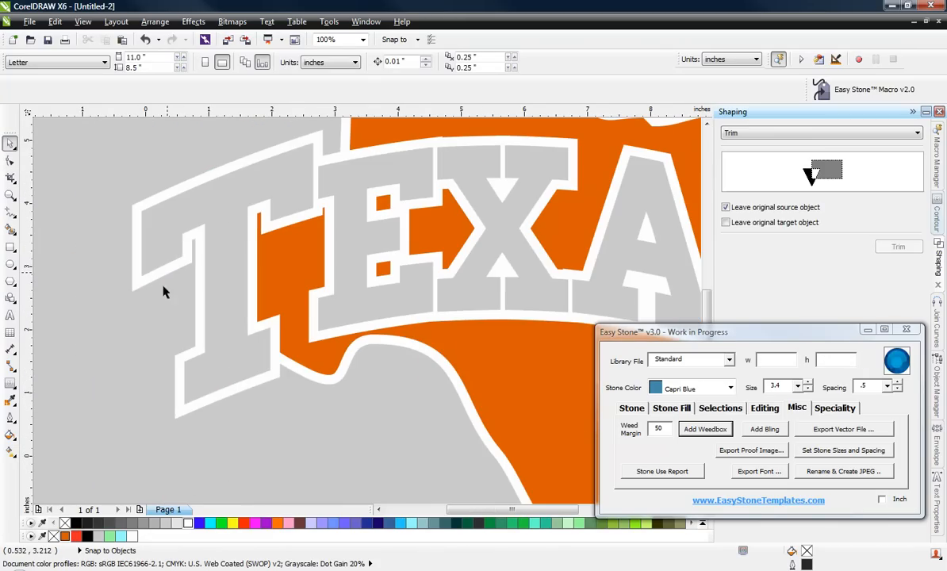
scroll(157, 300, down, 1)
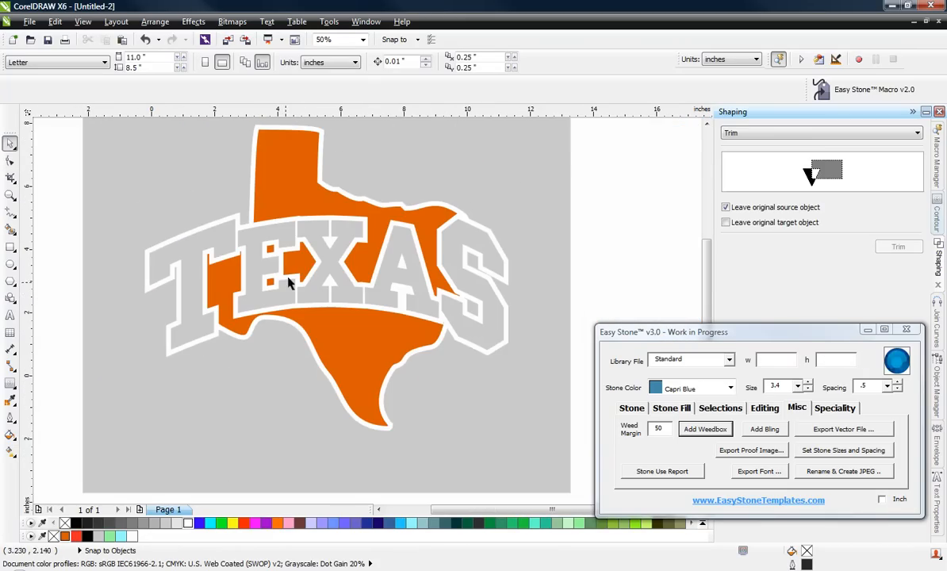
- Delete the extra nodes on the orange shape's edge above the E and X to smooth the stepped arc
scroll(300, 229, up, 3)
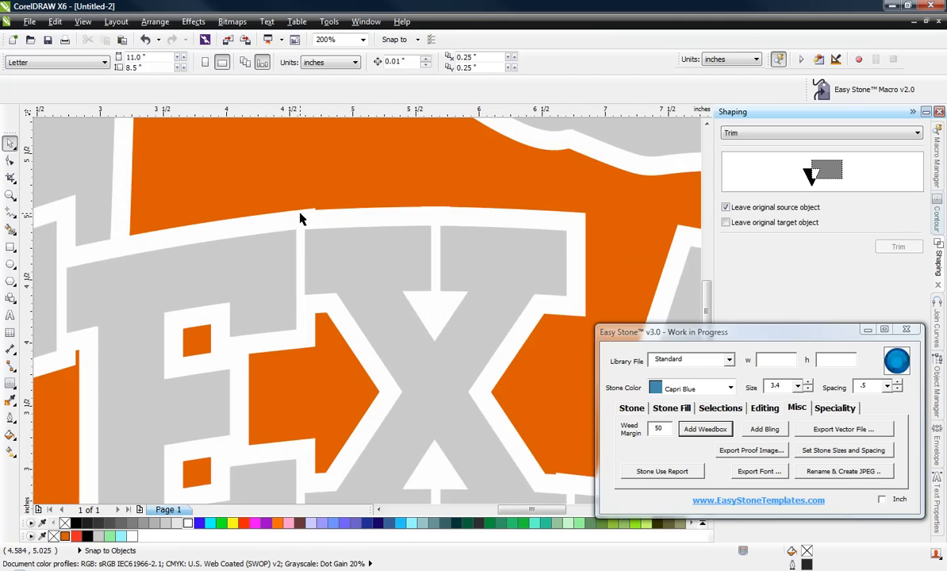
scroll(316, 205, up, 3)
click(302, 249)
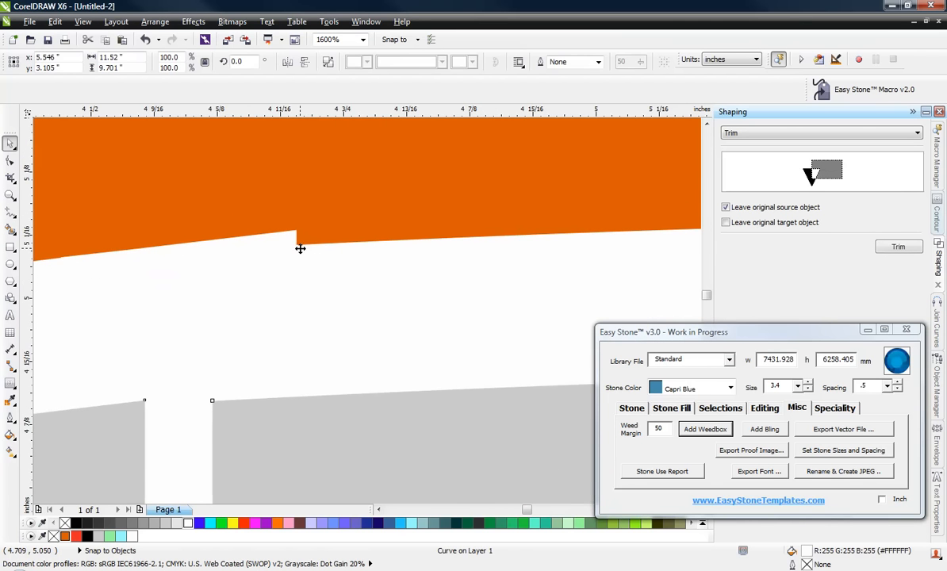
key(F10)
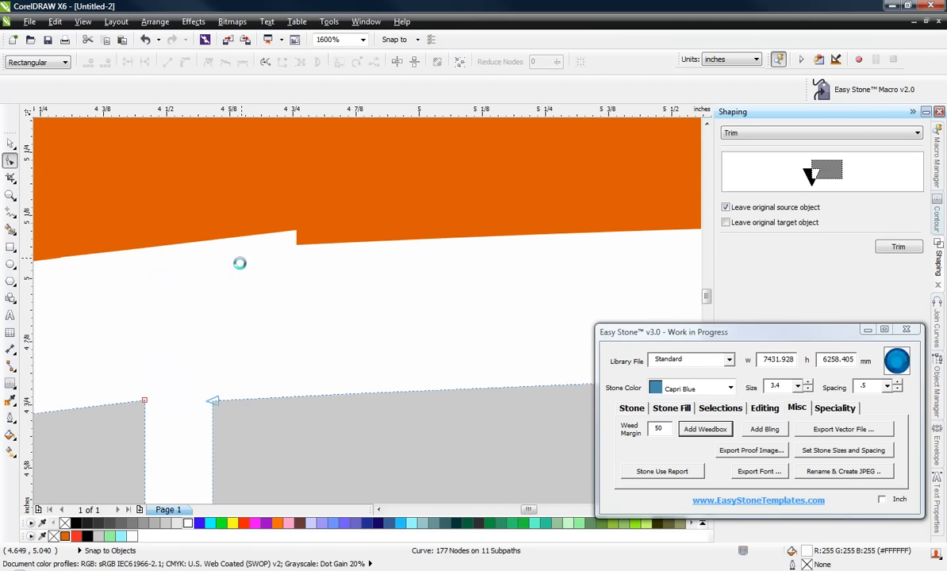
scroll(251, 266, down, 3)
click(244, 263)
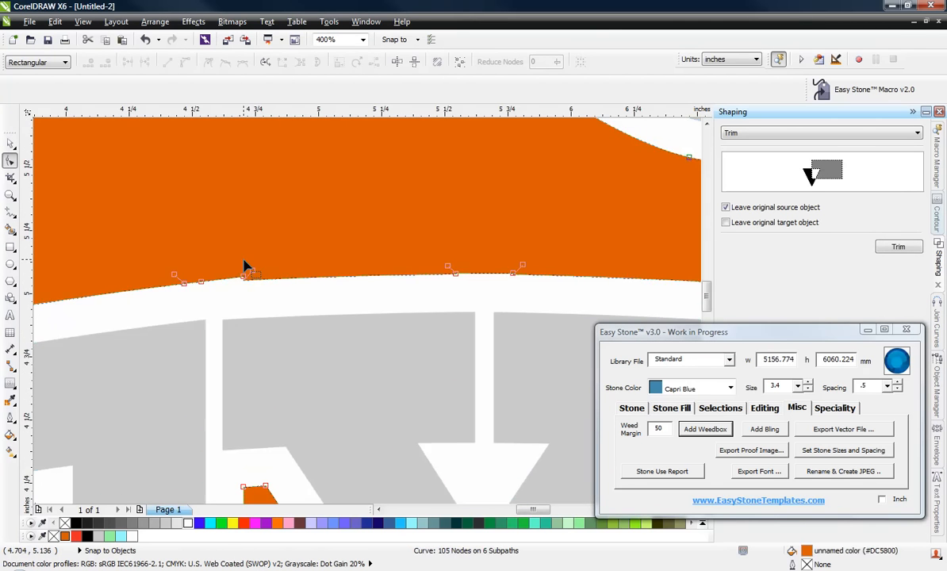
drag(424, 281, 476, 297)
key(Delete)
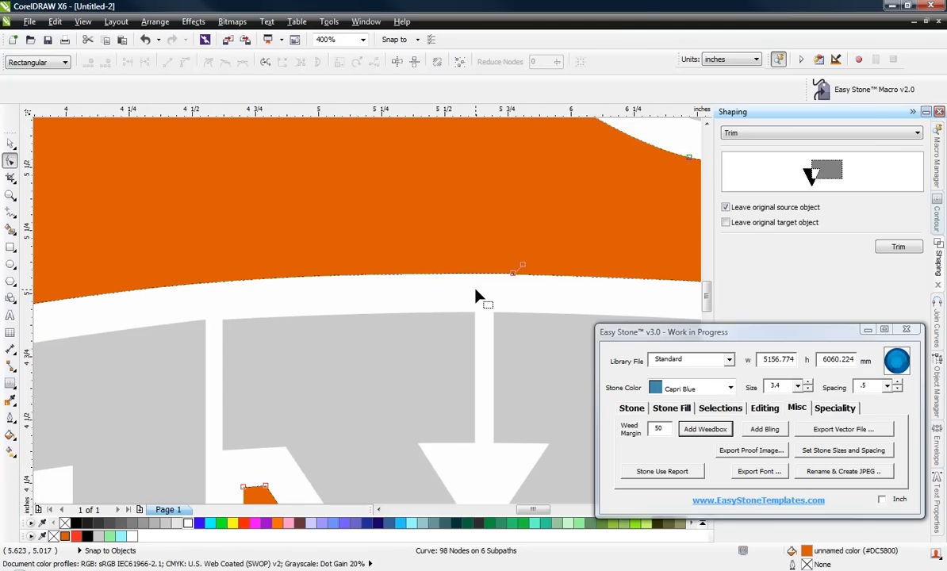
- Delete the extra nodes along the orange shape's arched edge beneath the E, X and A, and deselect the shape
scroll(391, 236, down, 2)
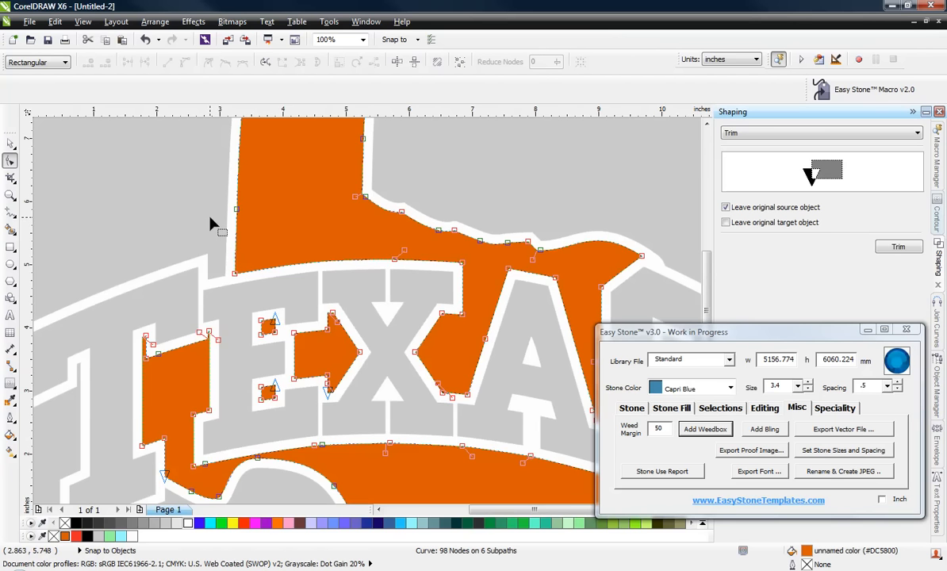
scroll(211, 225, down, 2)
scroll(412, 313, up, 2)
scroll(393, 382, up, 2)
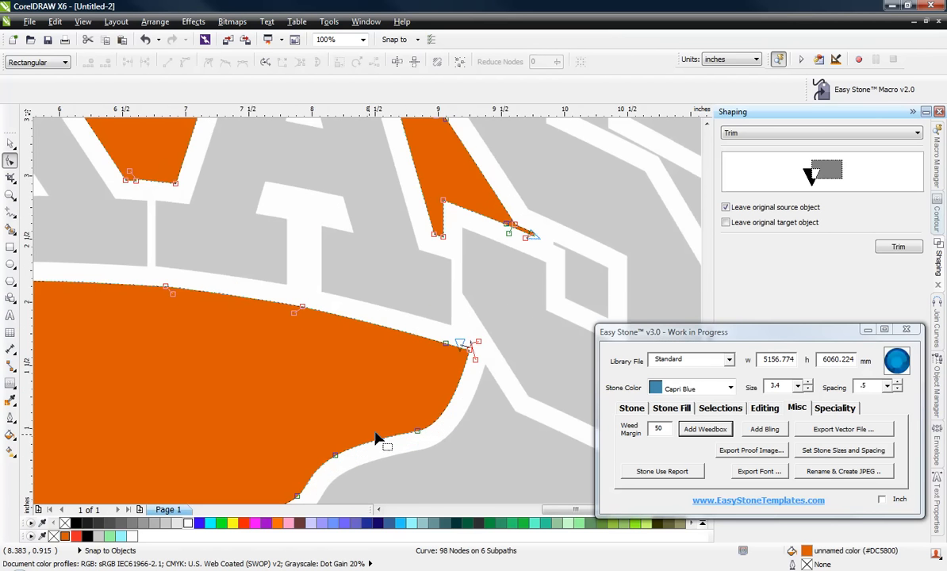
scroll(467, 313, down, 2)
scroll(282, 313, up, 1)
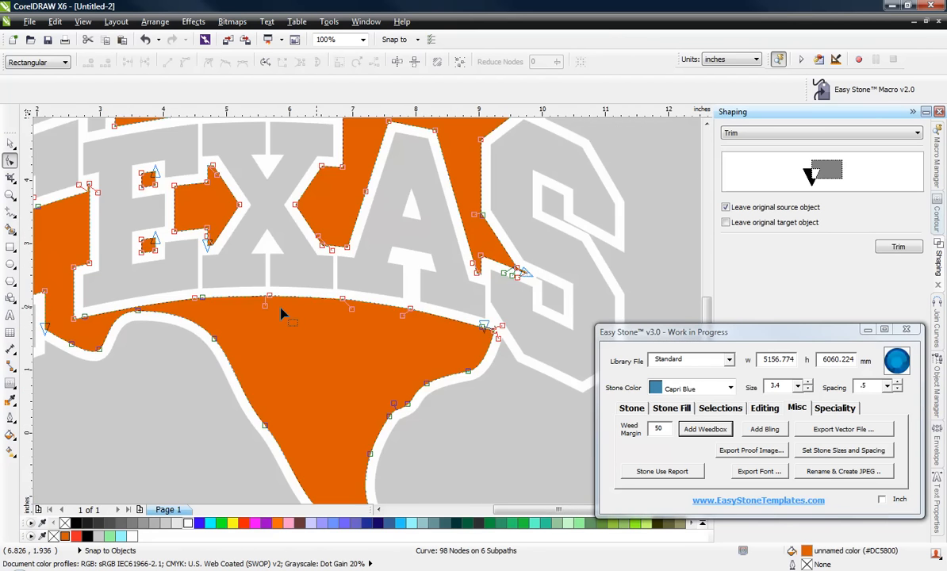
scroll(281, 313, up, 1)
scroll(117, 295, up, 1)
scroll(238, 273, down, 1)
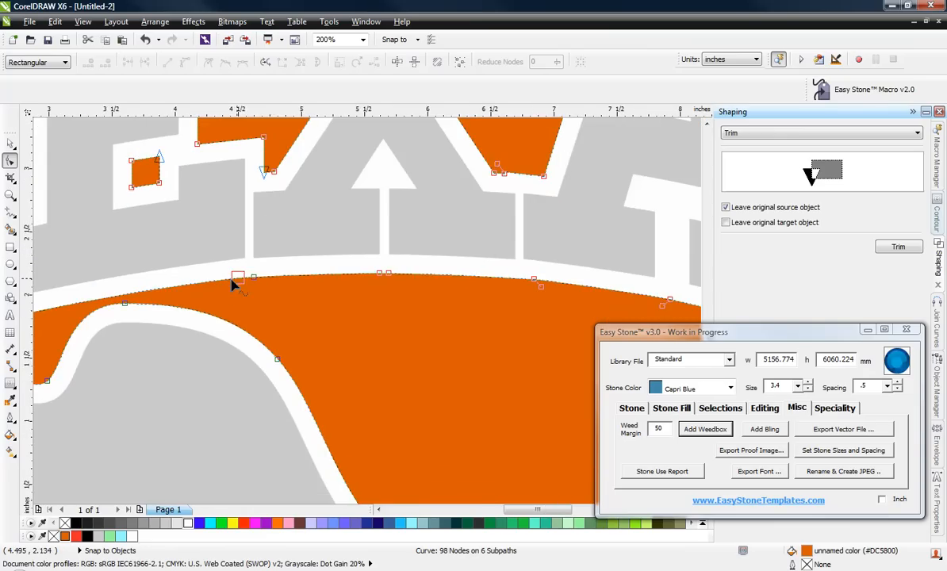
scroll(238, 277, down, 1)
scroll(247, 275, up, 1)
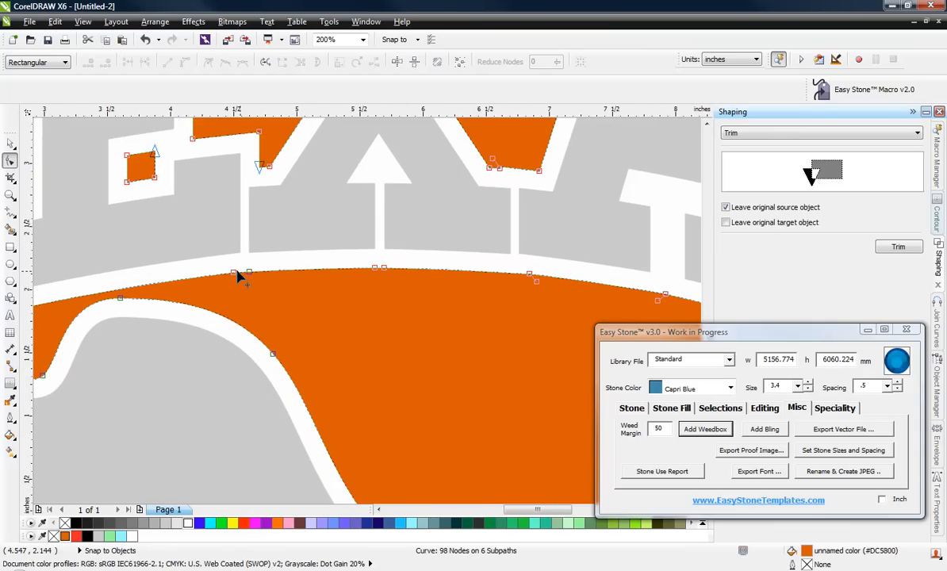
drag(214, 246, 618, 328)
key(Delete)
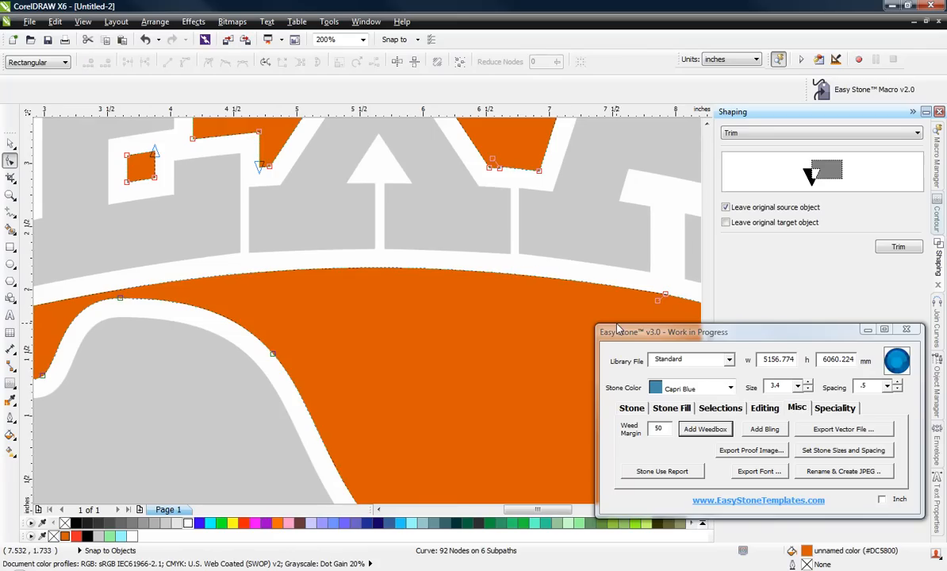
scroll(174, 267, down, 1)
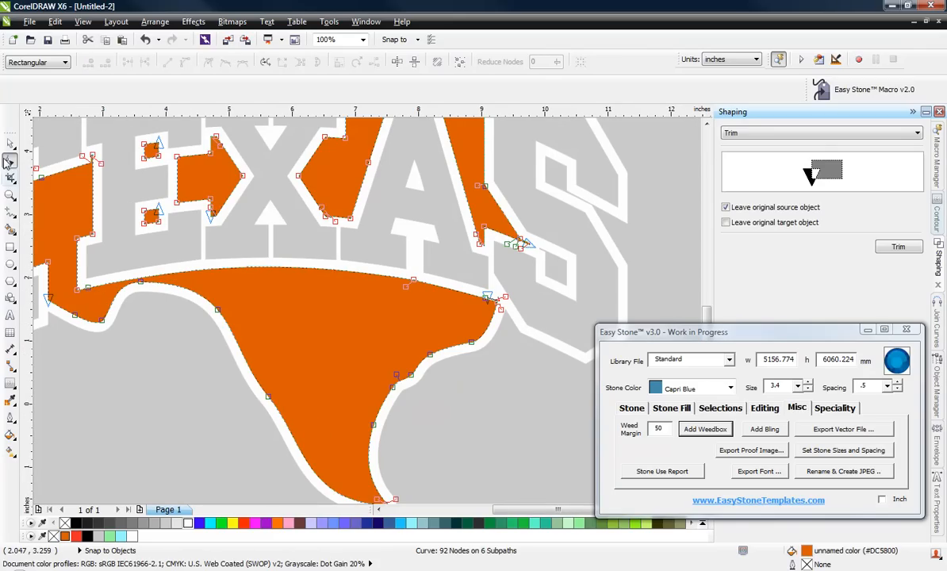
click(10, 143)
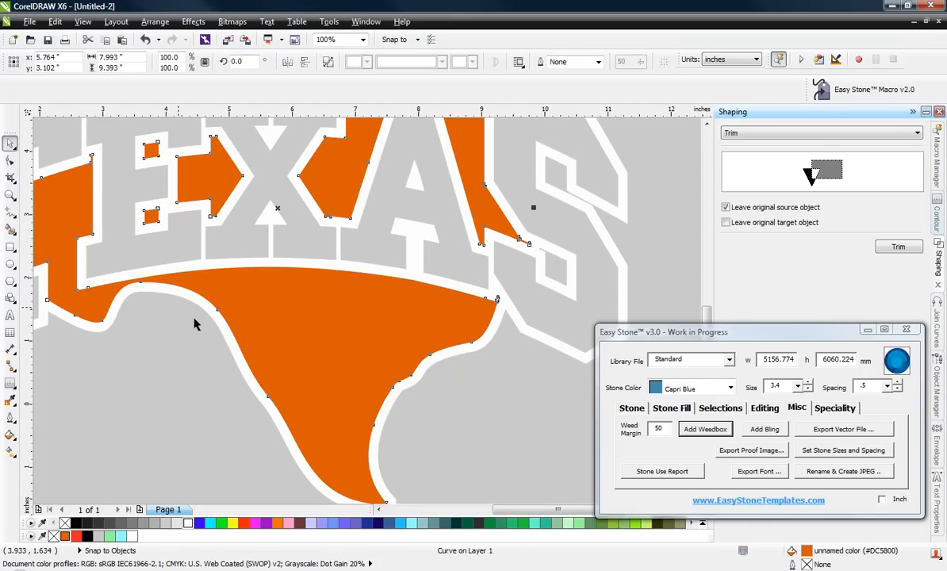
key(Escape)
scroll(328, 389, down, 1)
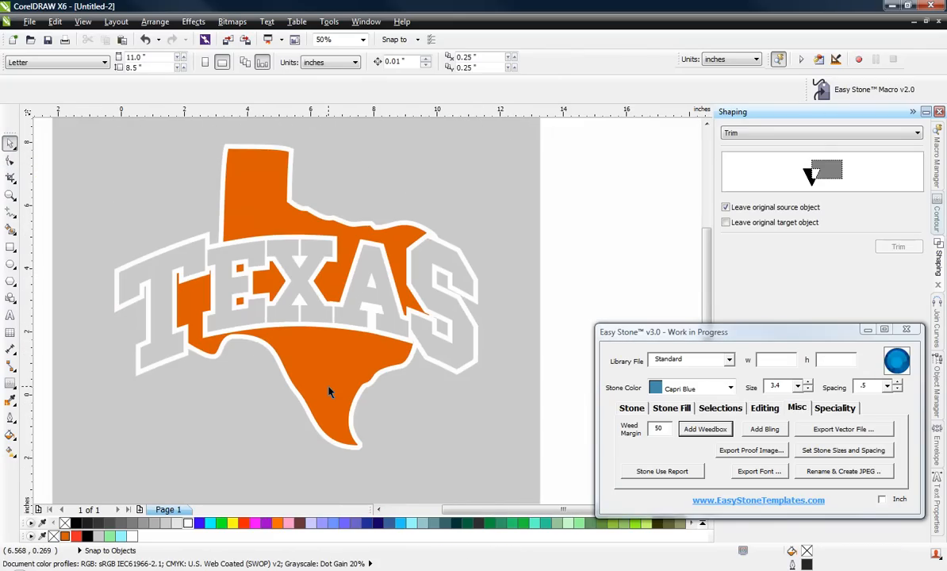